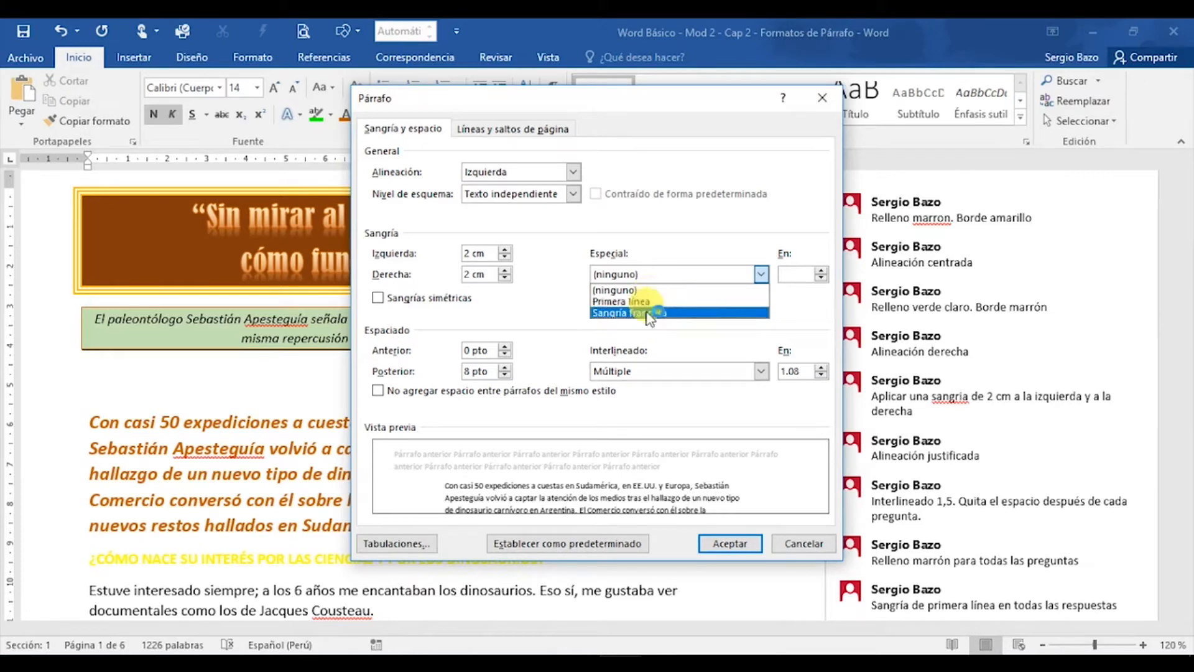
Try a hanging special indent on the introductory paragraph, then set special indent to none and apply the 2 cm left and right indents.
click(649, 313)
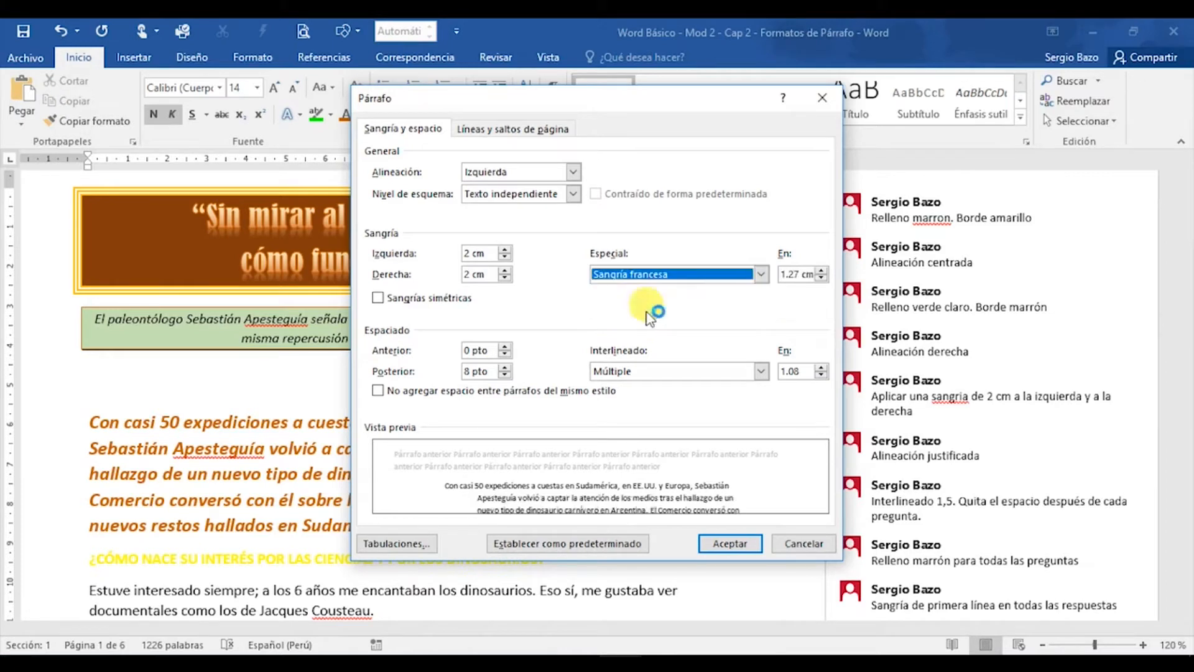
click(763, 275)
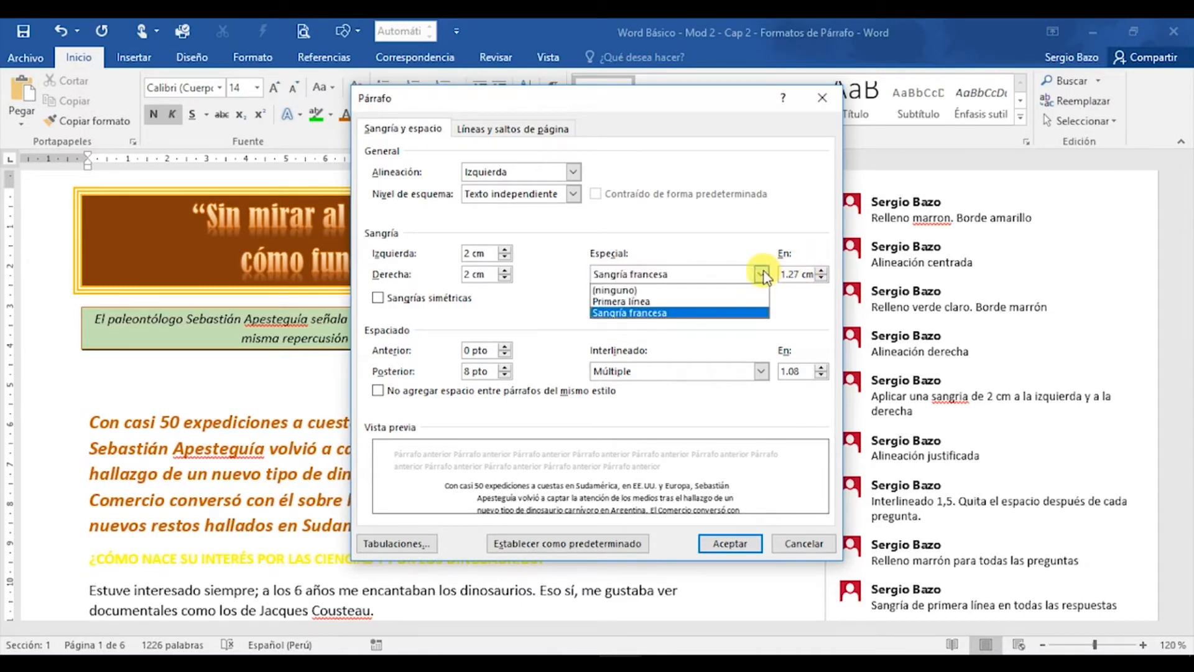
click(627, 287)
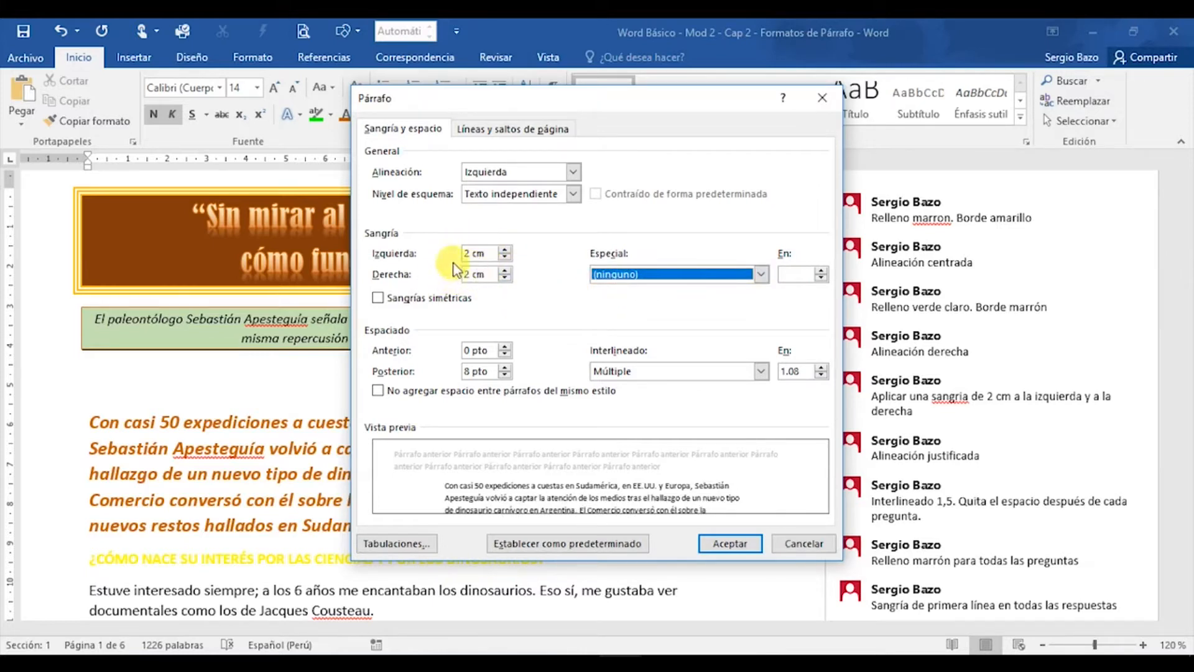
click(730, 543)
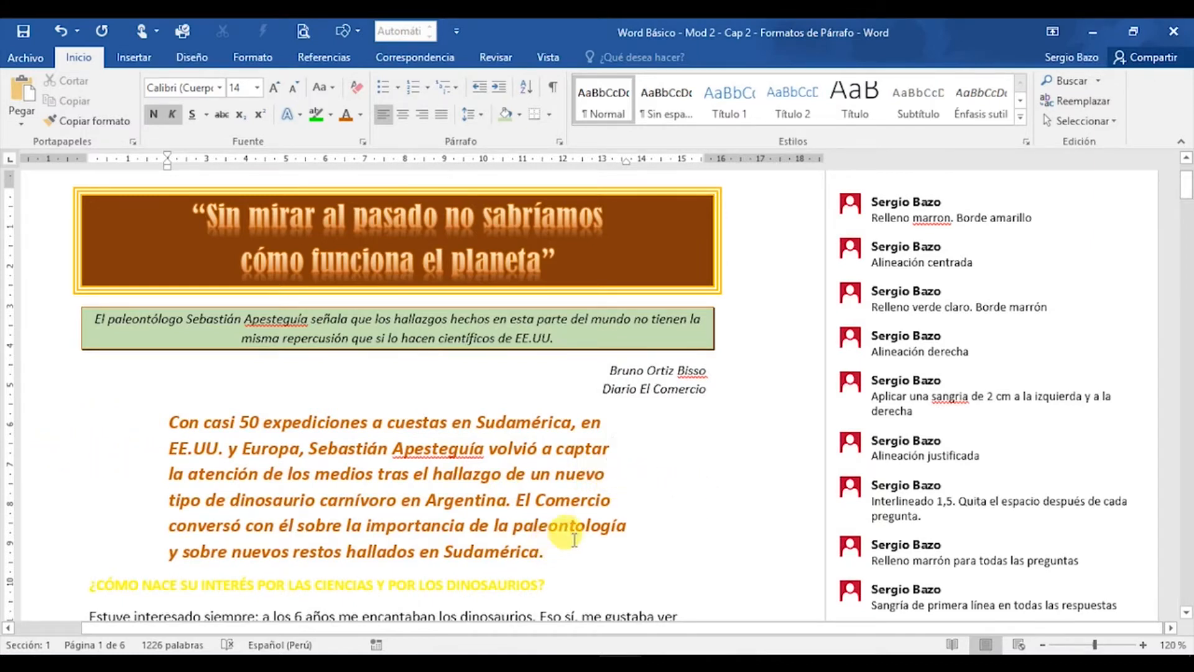
Justify the text from the introductory paragraph through the answer ending "hasta que pudo ser estudiado".
click(971, 391)
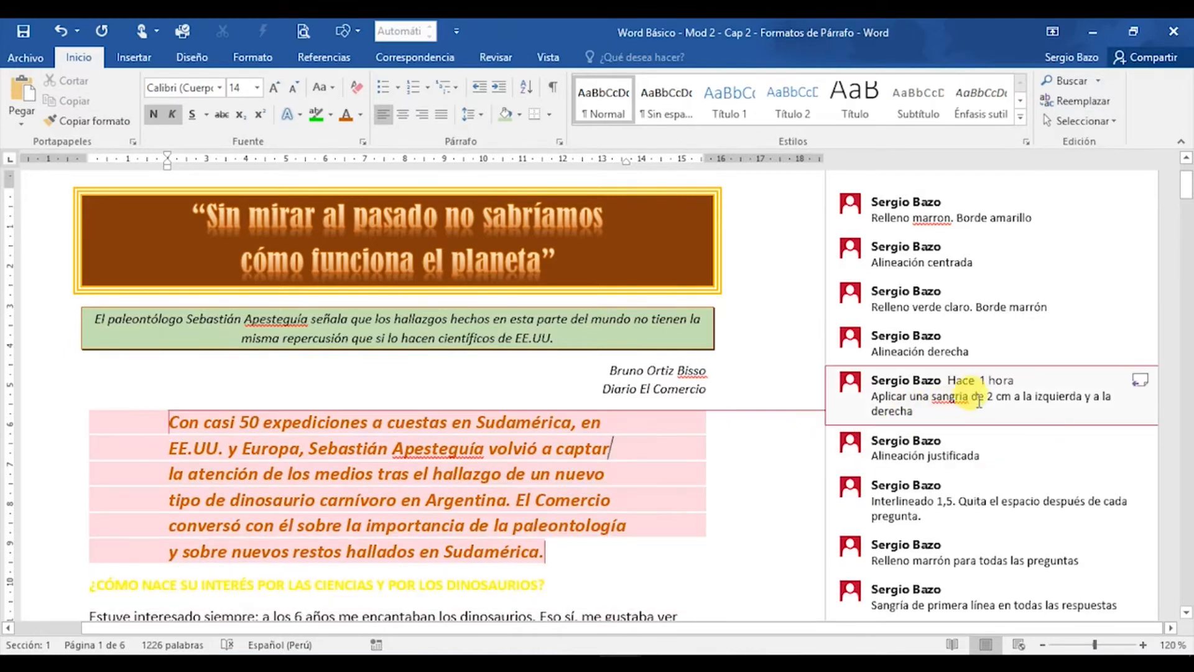
click(941, 452)
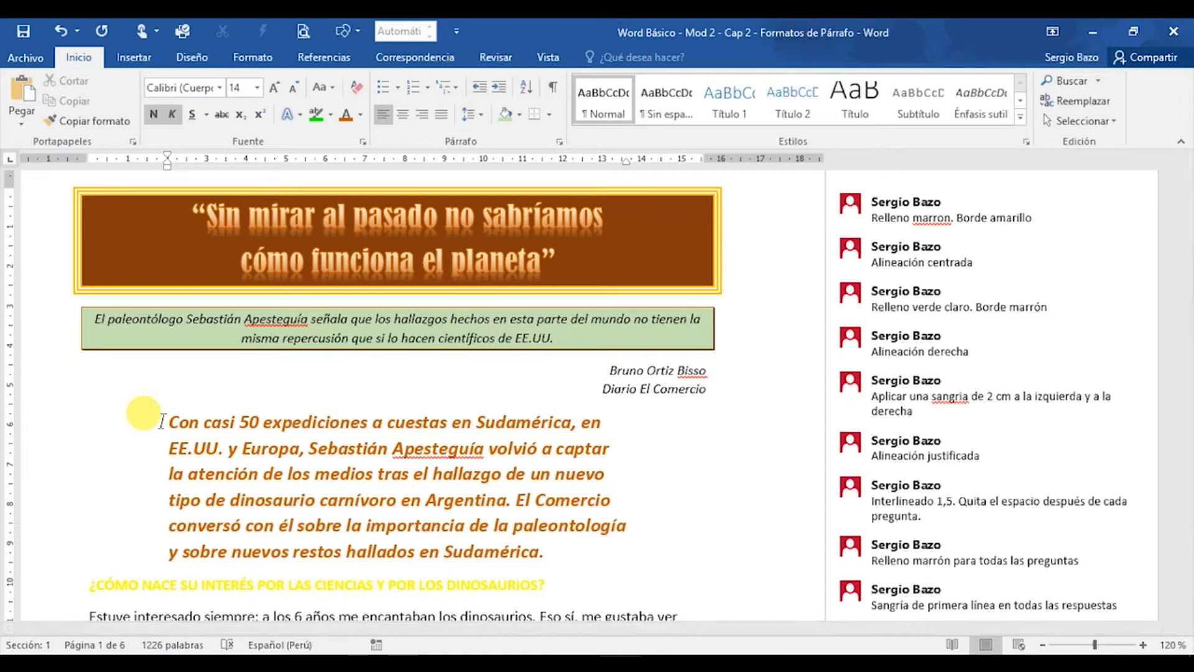
drag(167, 421, 264, 518)
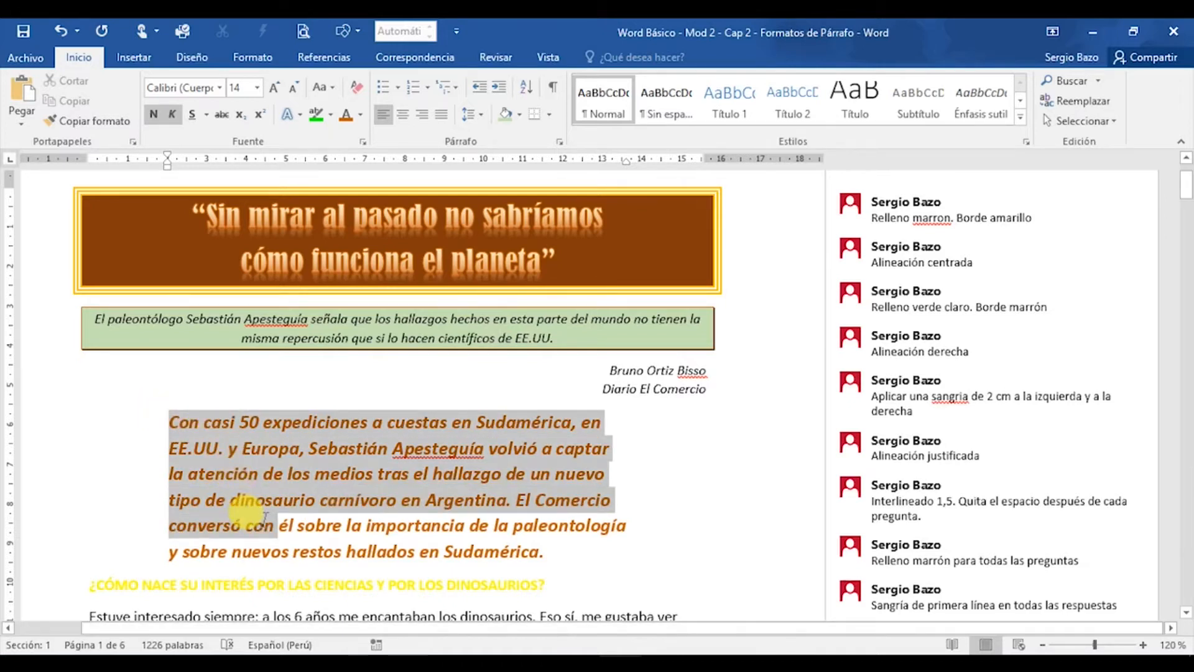
drag(265, 518, 565, 356)
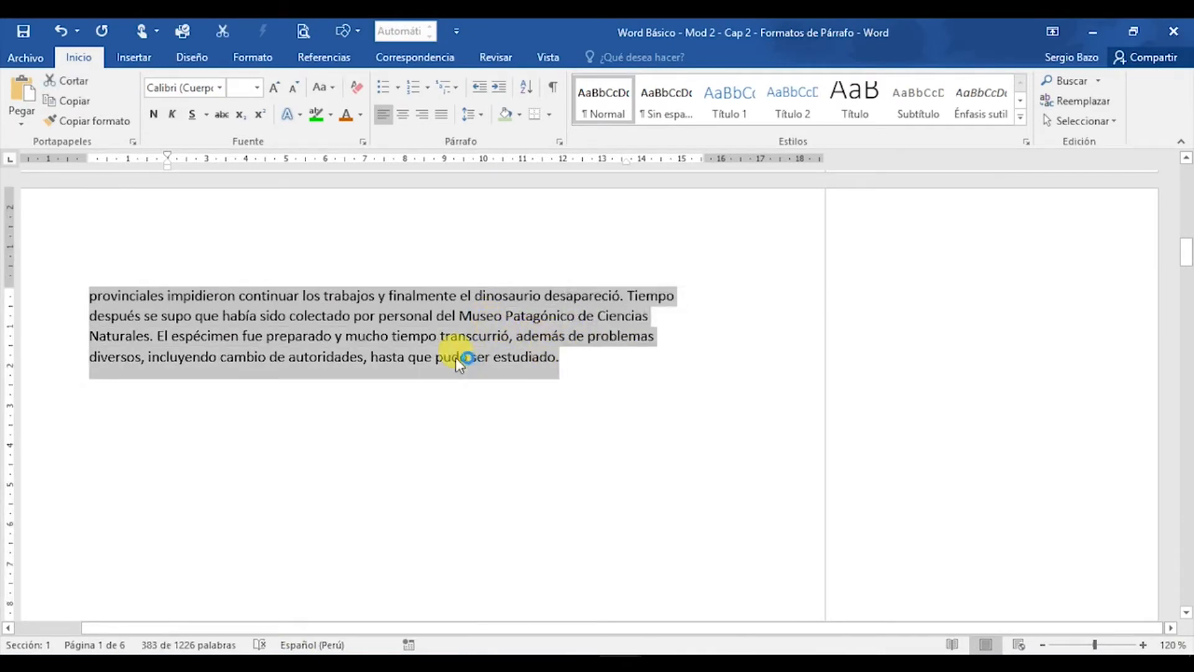
scroll(455, 358, up, 5)
scroll(456, 357, down, 2)
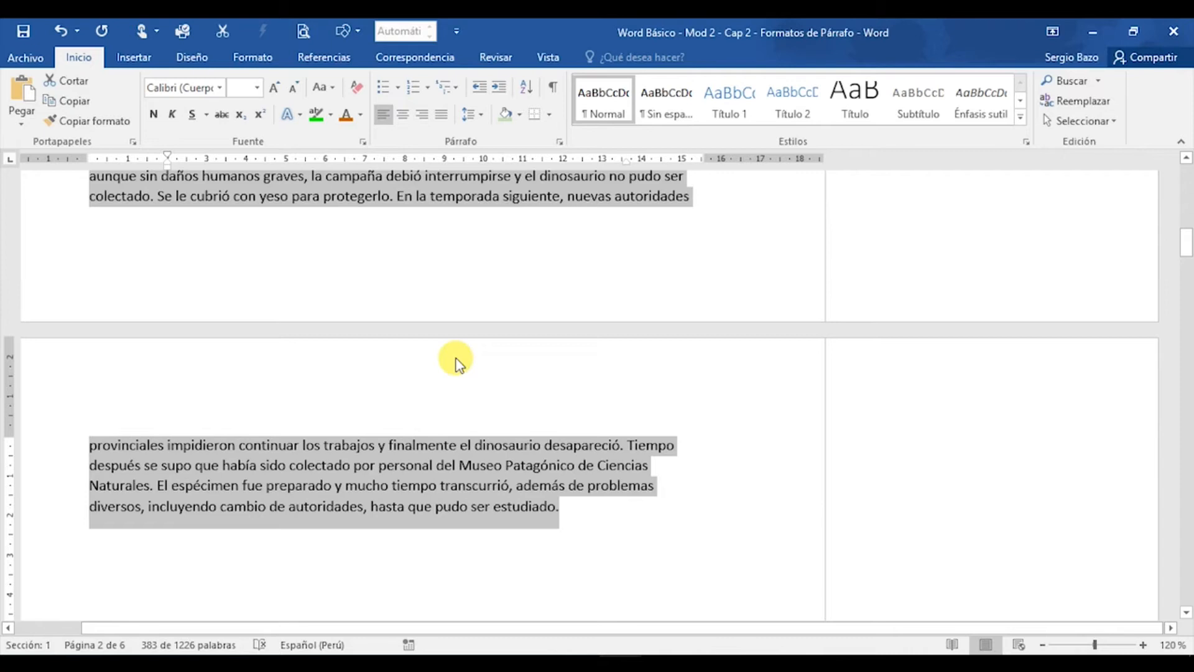
scroll(456, 362, up, 8)
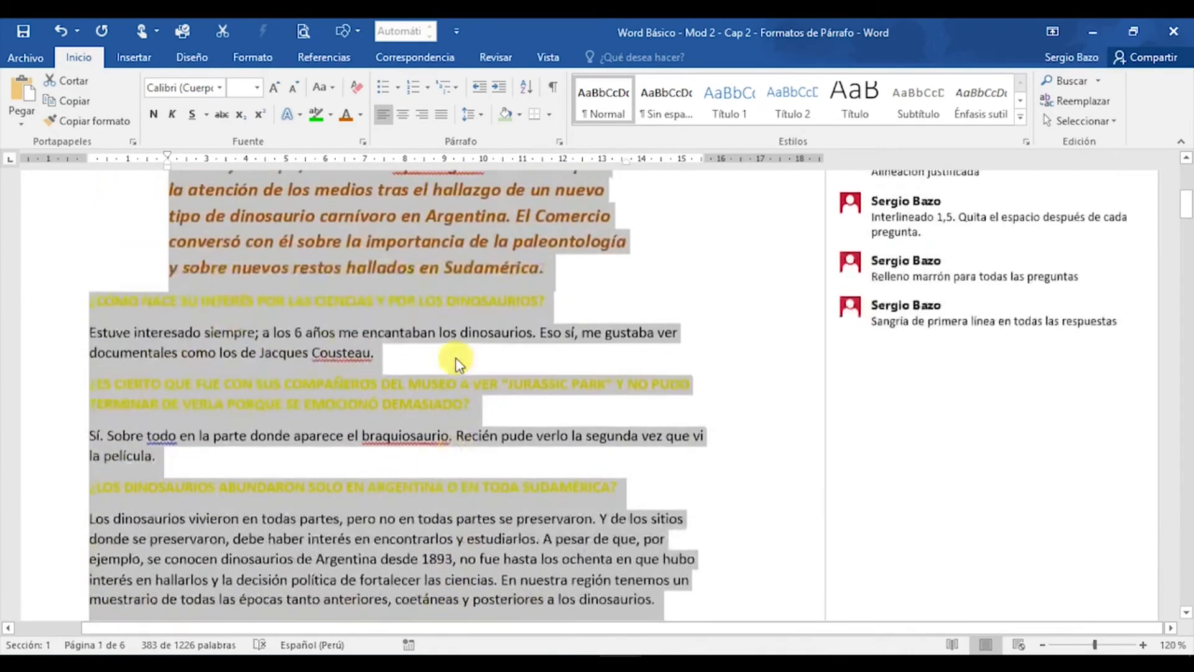
scroll(456, 362, up, 3)
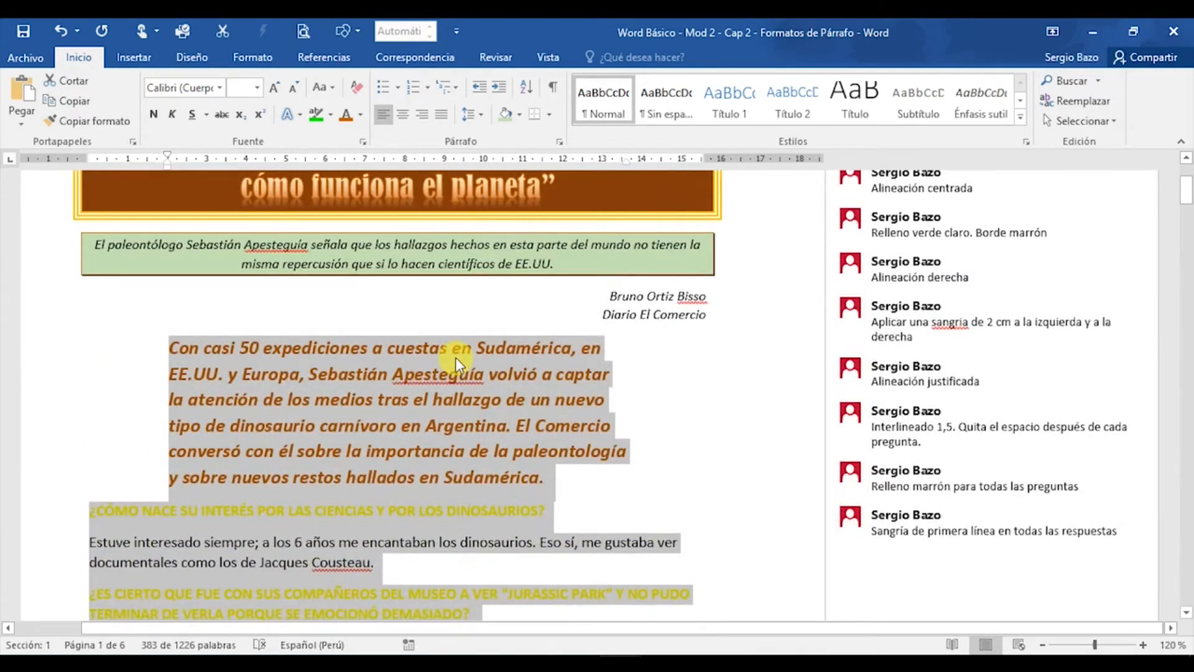
click(441, 115)
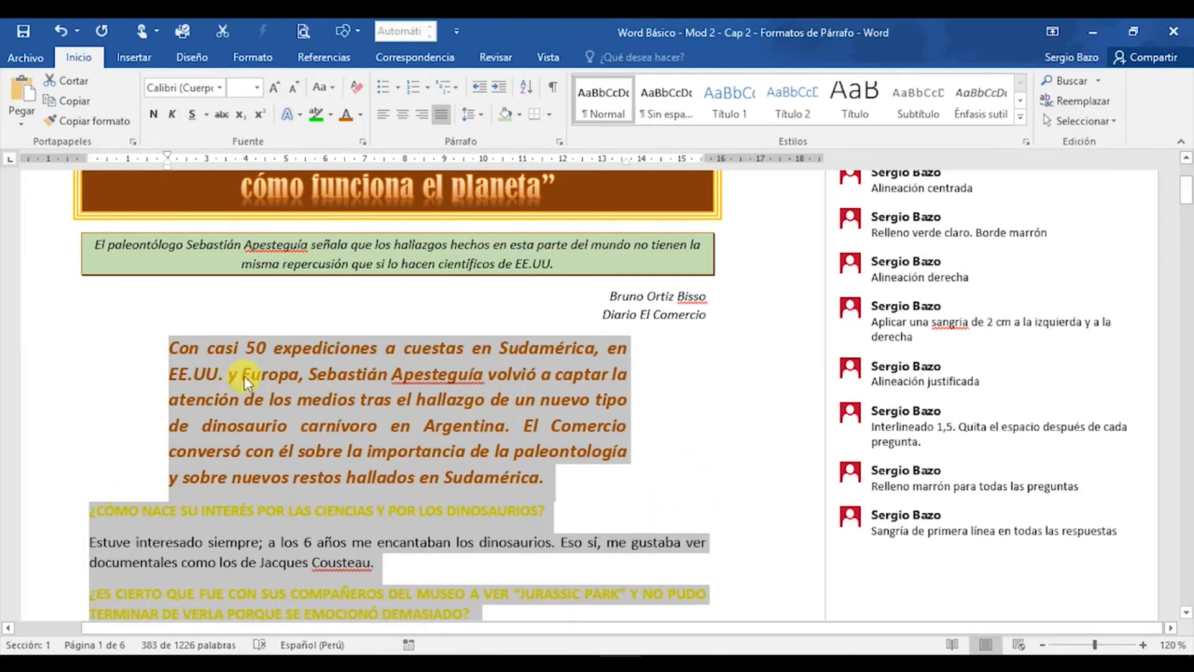
mouse_move(569, 387)
scroll(604, 528, down, 6)
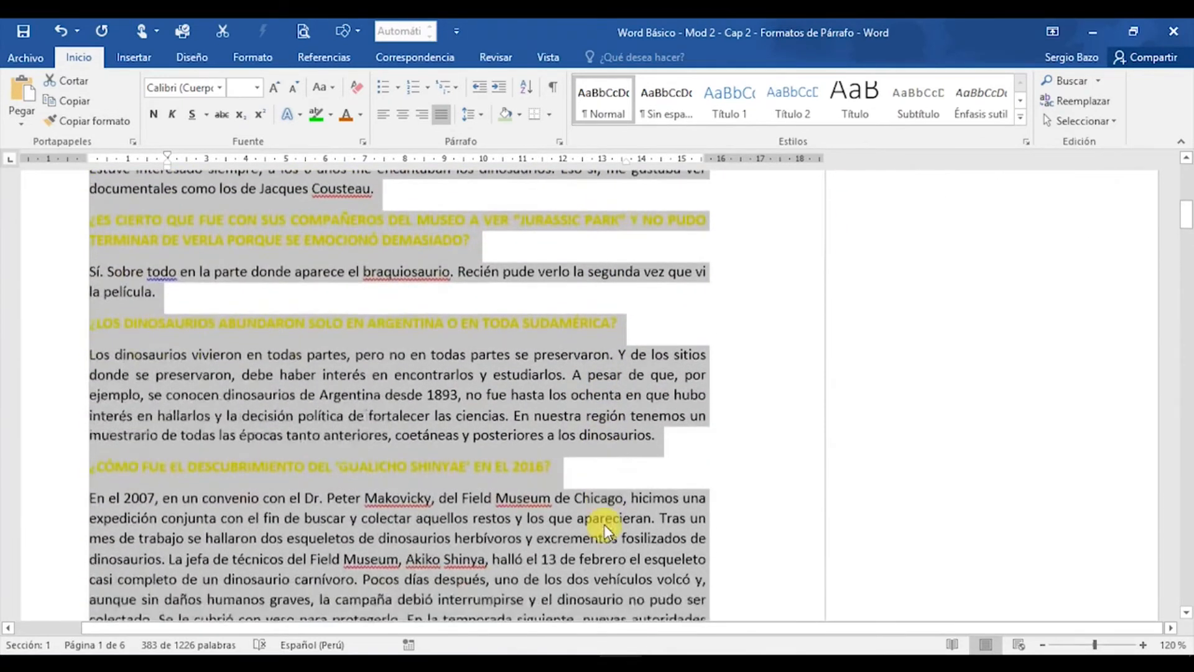
scroll(603, 524, down, 2)
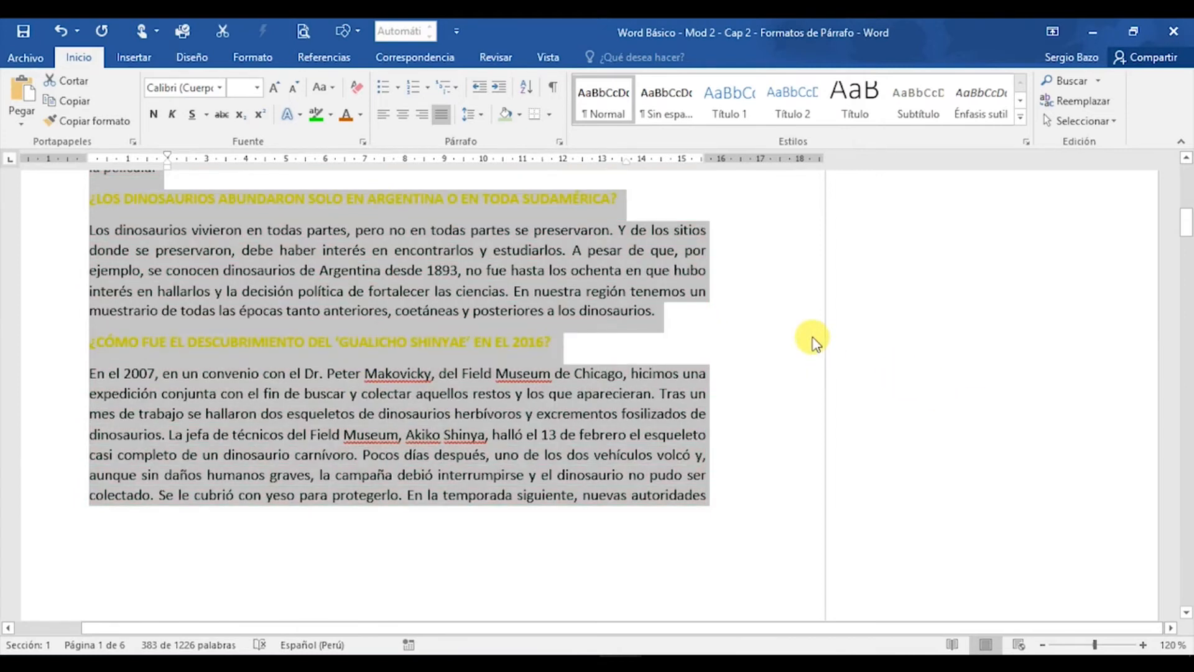
scroll(813, 341, up, 10)
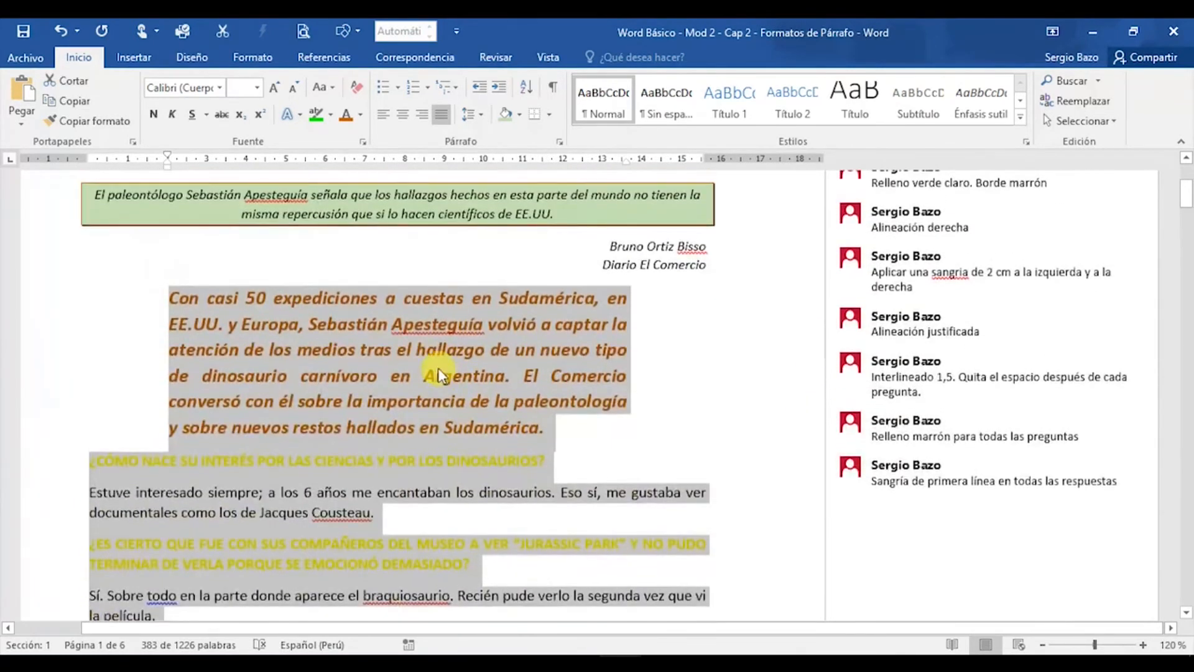
click(438, 368)
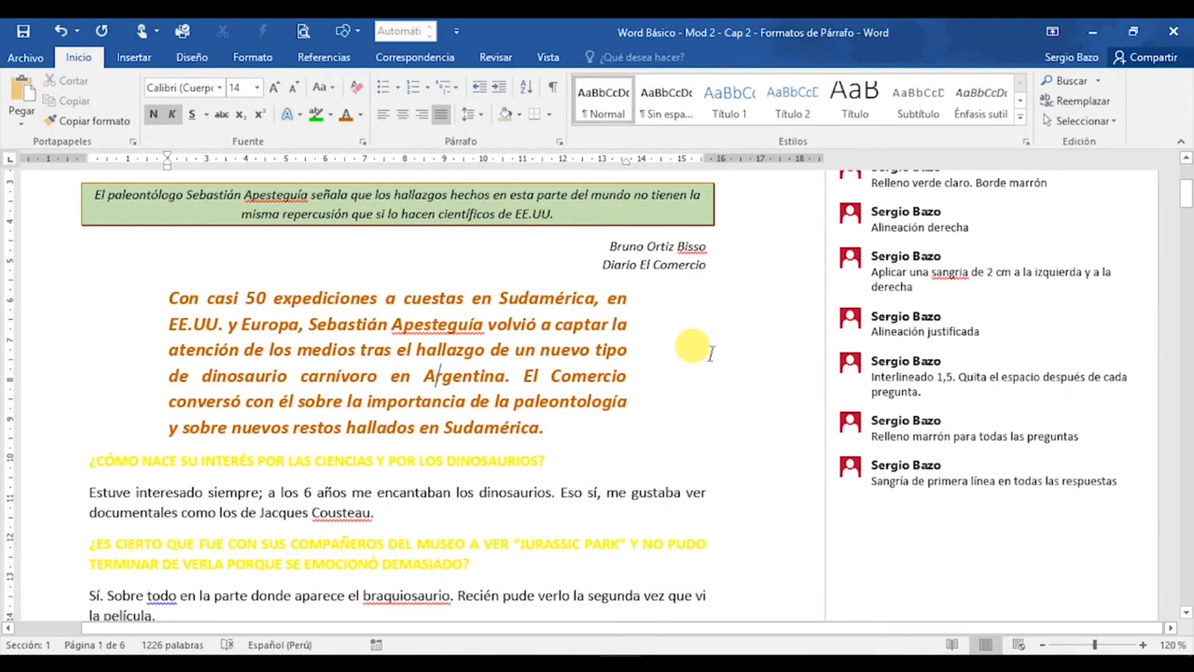
Set line spacing to 1.5 for the text from the introductory paragraph through the answer about the 'Gualicho shinyae' discovery.
click(880, 368)
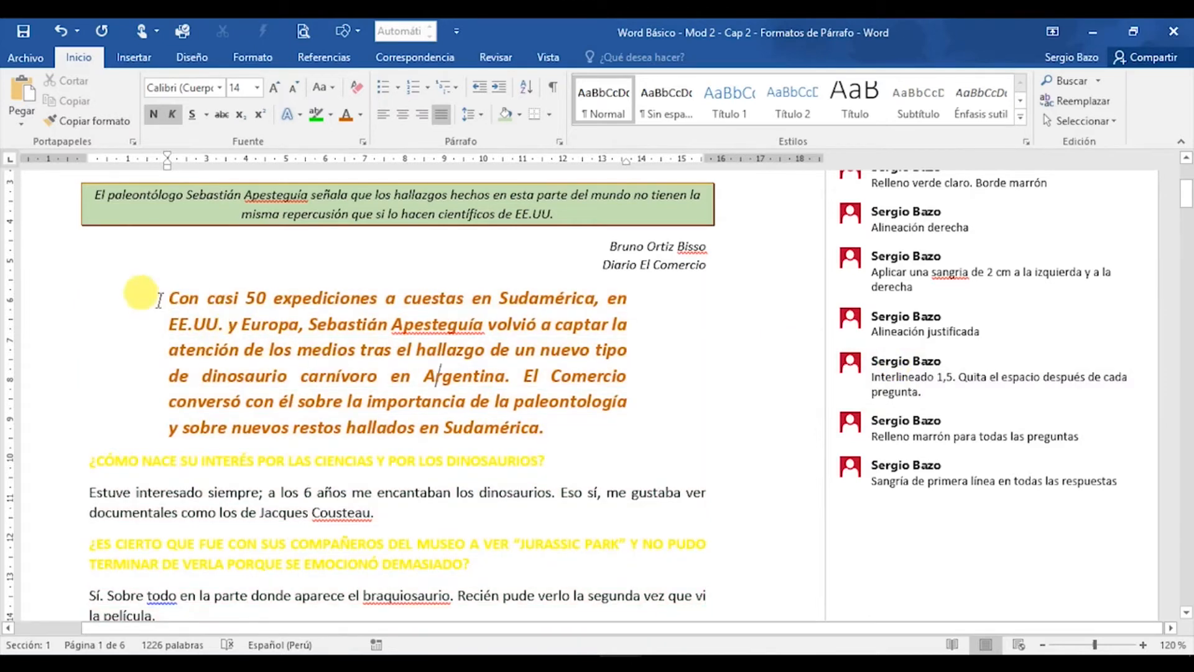
mouse_move(172, 304)
mouse_down()
mouse_move(280, 349)
mouse_move(308, 433)
mouse_move(339, 622)
mouse_move(392, 368)
mouse_move(509, 259)
mouse_move(523, 267)
mouse_move(508, 268)
mouse_up()
scroll(398, 253, up, 15)
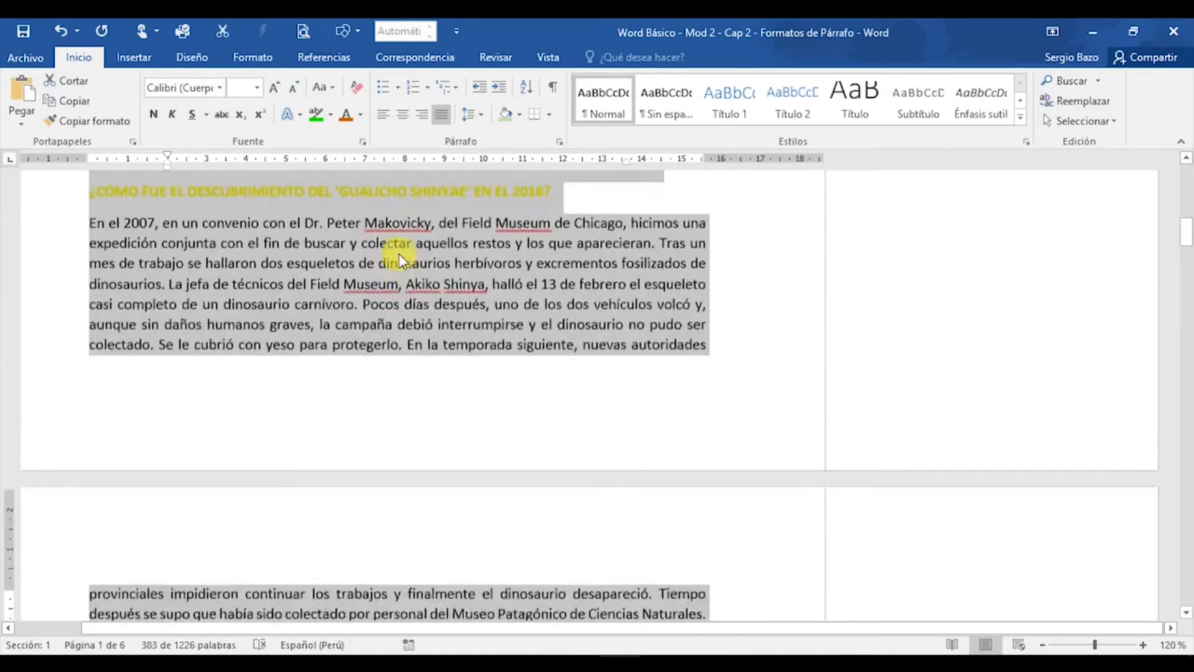
scroll(398, 253, down, 1)
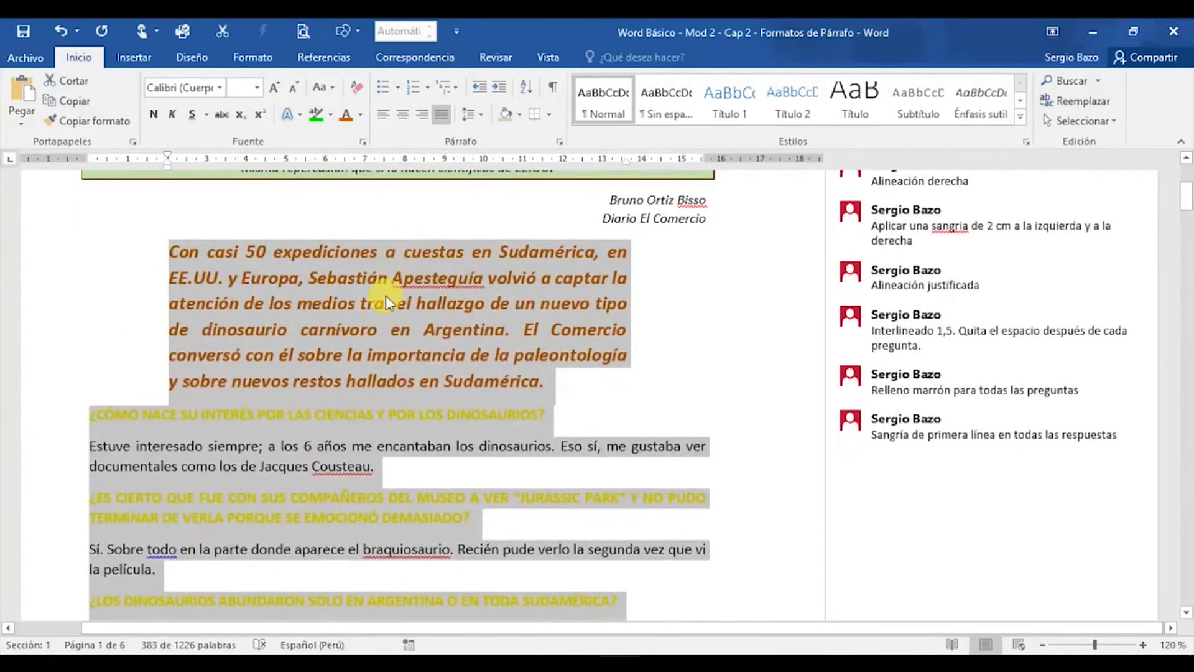
mouse_move(385, 296)
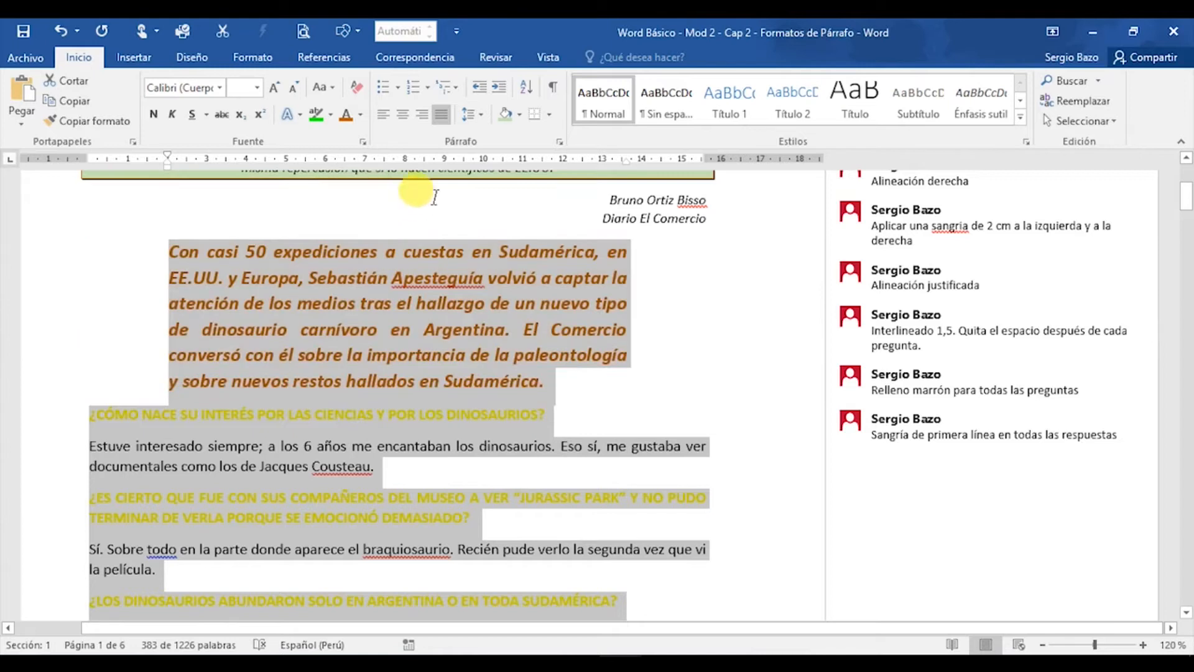
click(483, 118)
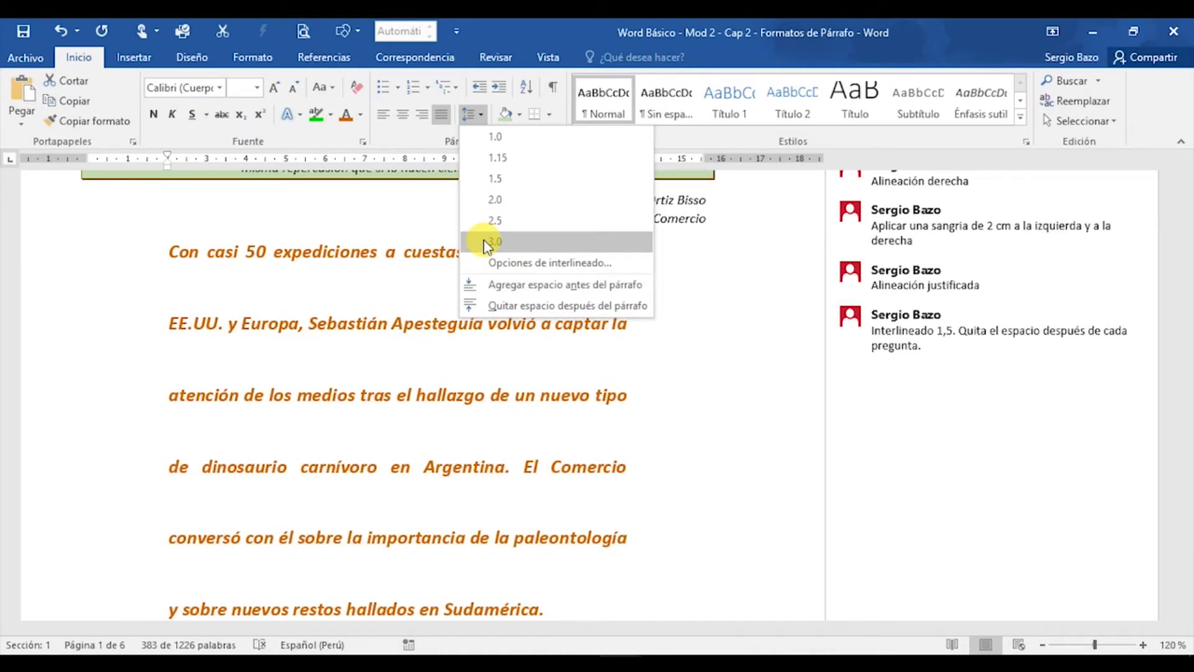
click(501, 180)
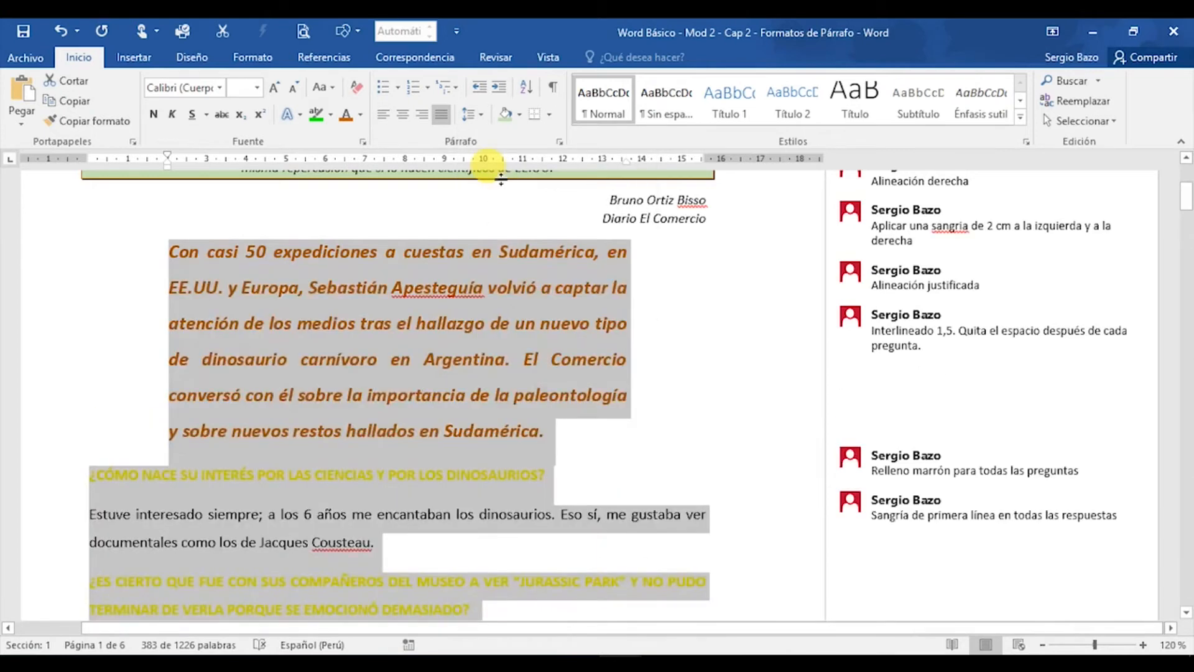
click(483, 116)
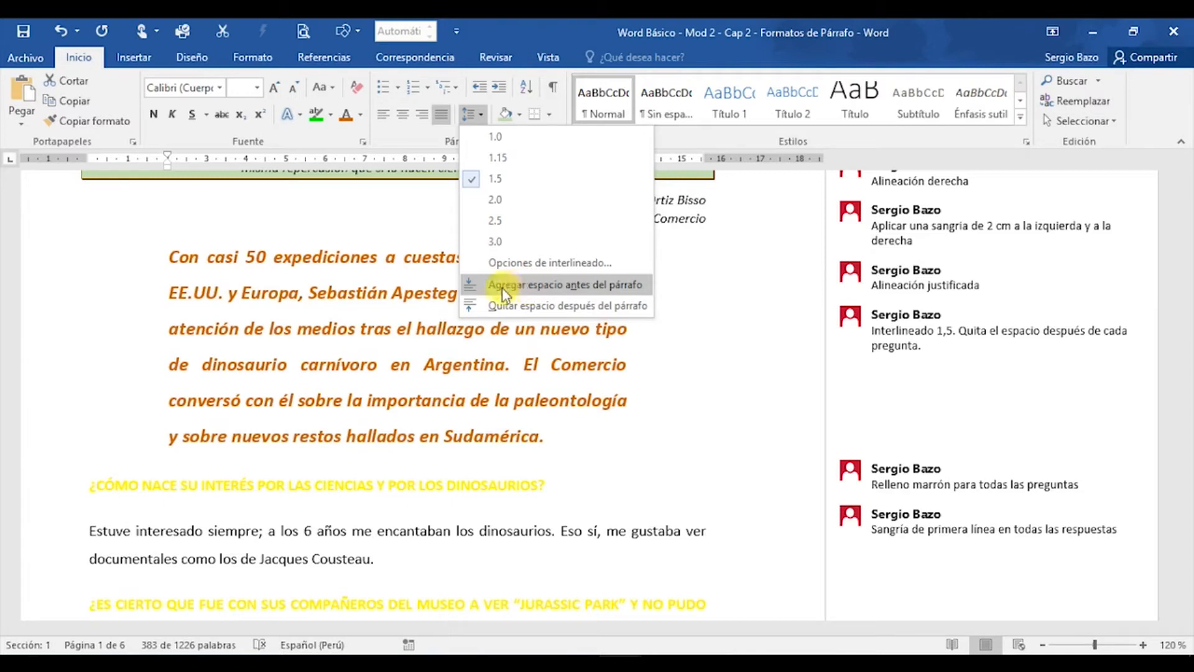
click(509, 286)
click(523, 305)
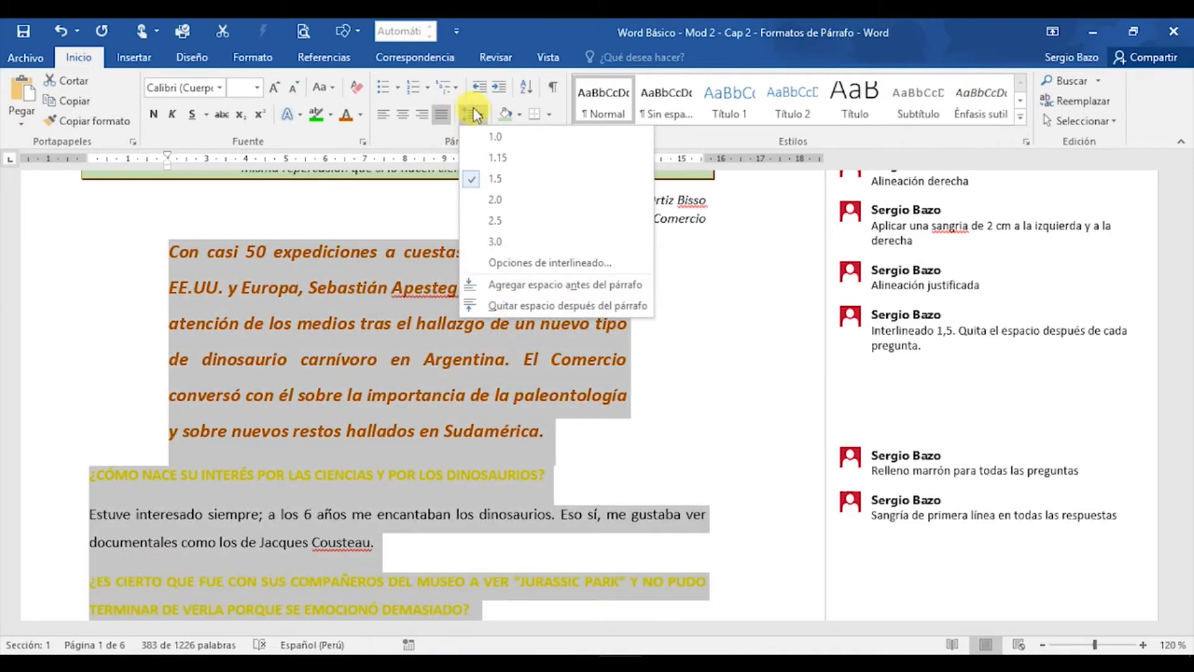
click(476, 115)
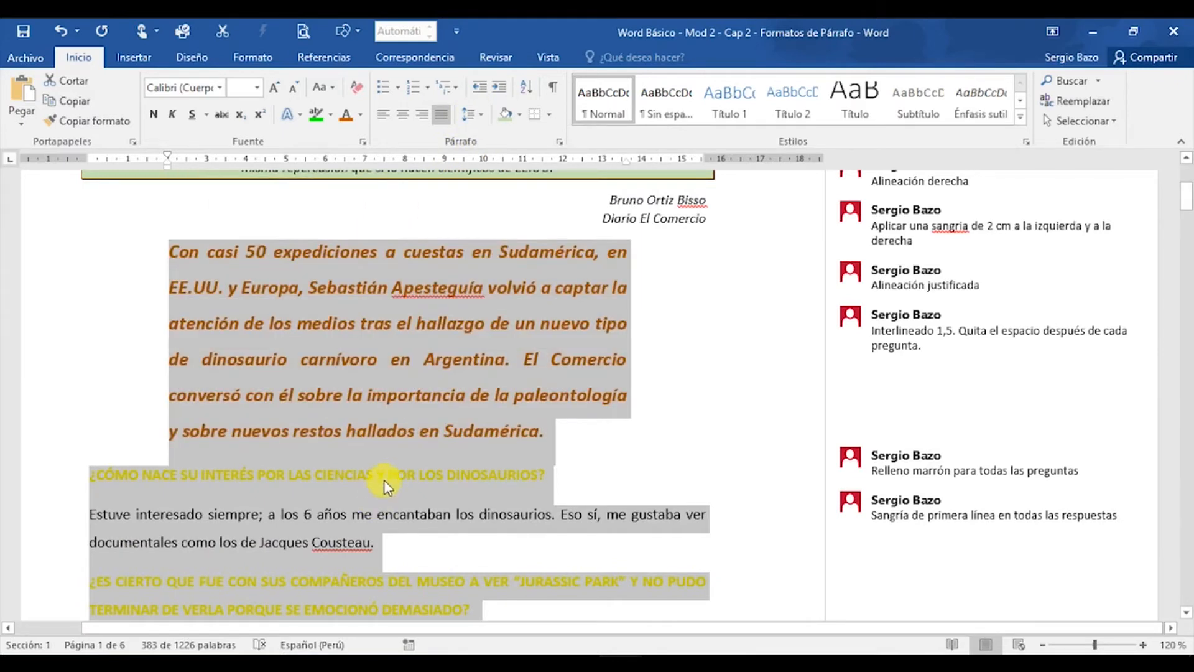
Remove the space after the first question, "¿Cómo nace su interés por las ciencias y por los dinosaurios?".
click(387, 474)
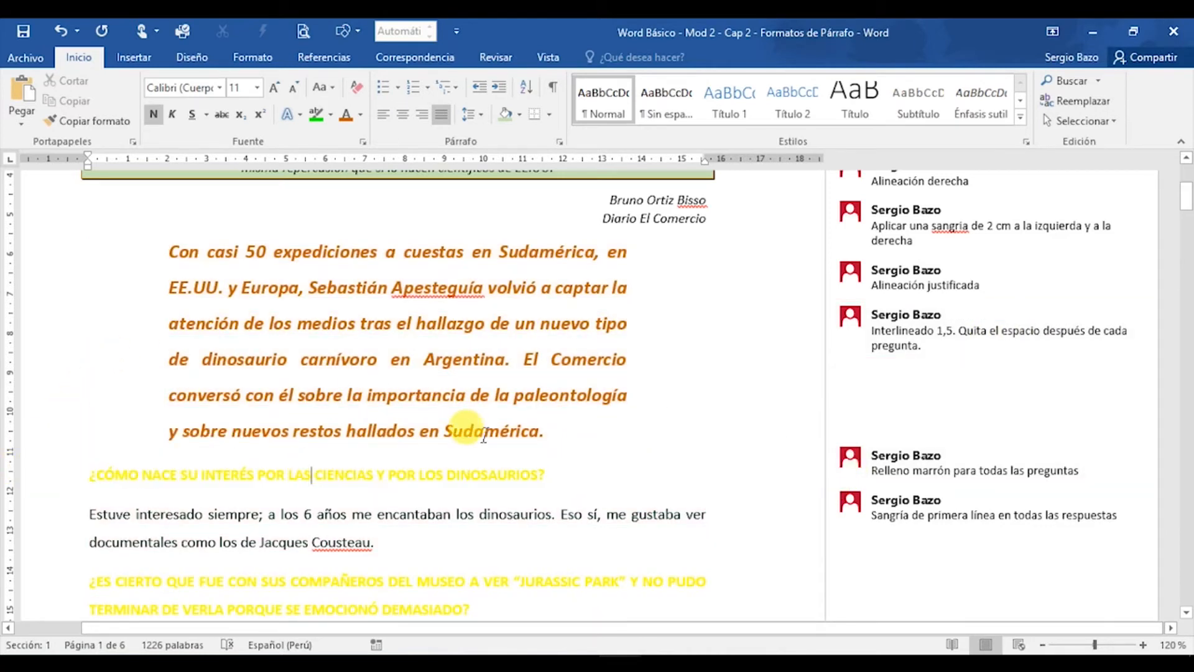
mouse_move(474, 427)
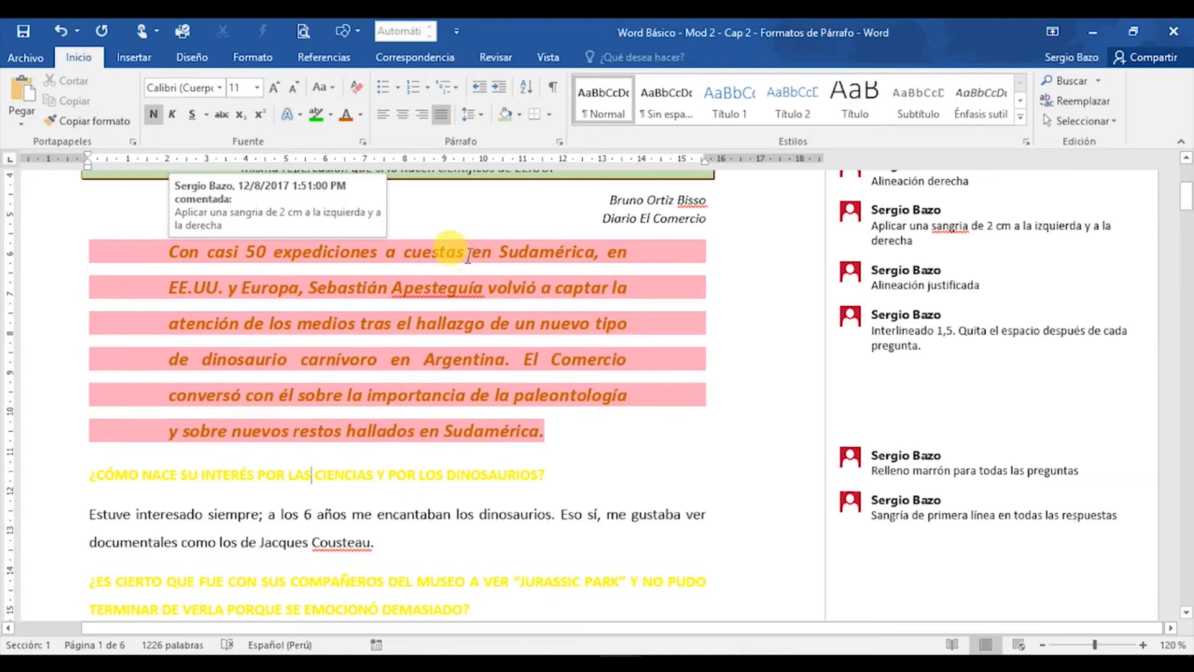
click(484, 116)
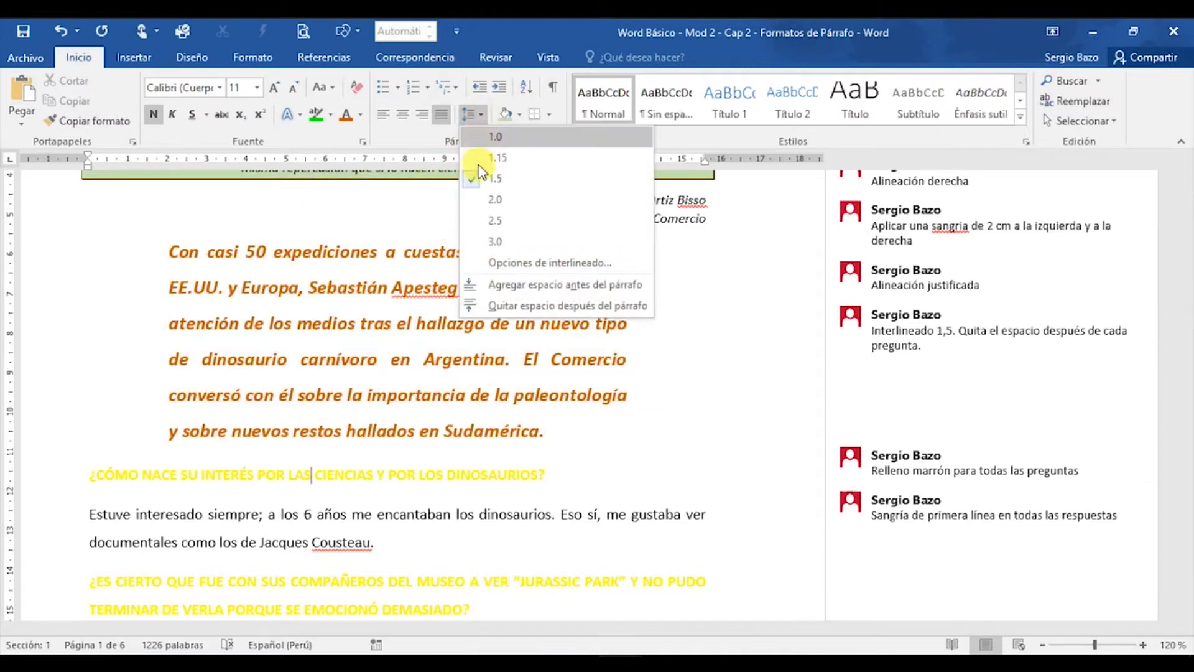
click(513, 305)
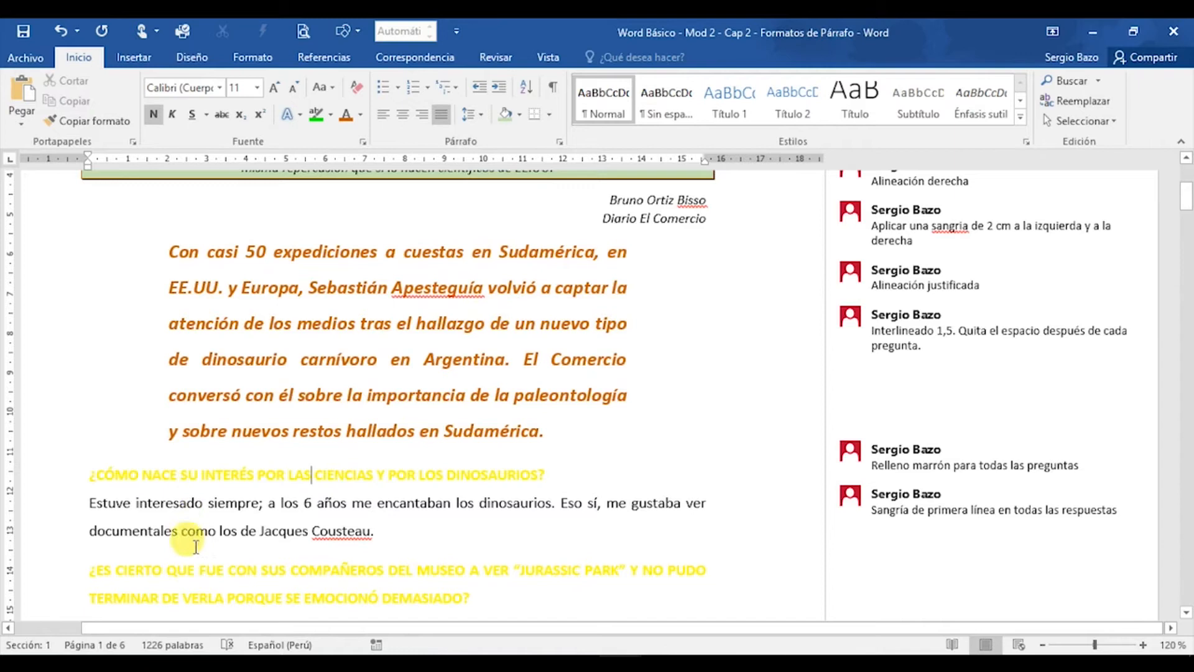
Remove the space after the second question, the one about going to see "Jurassic Park" with museum colleagues.
scroll(204, 495, down, 3)
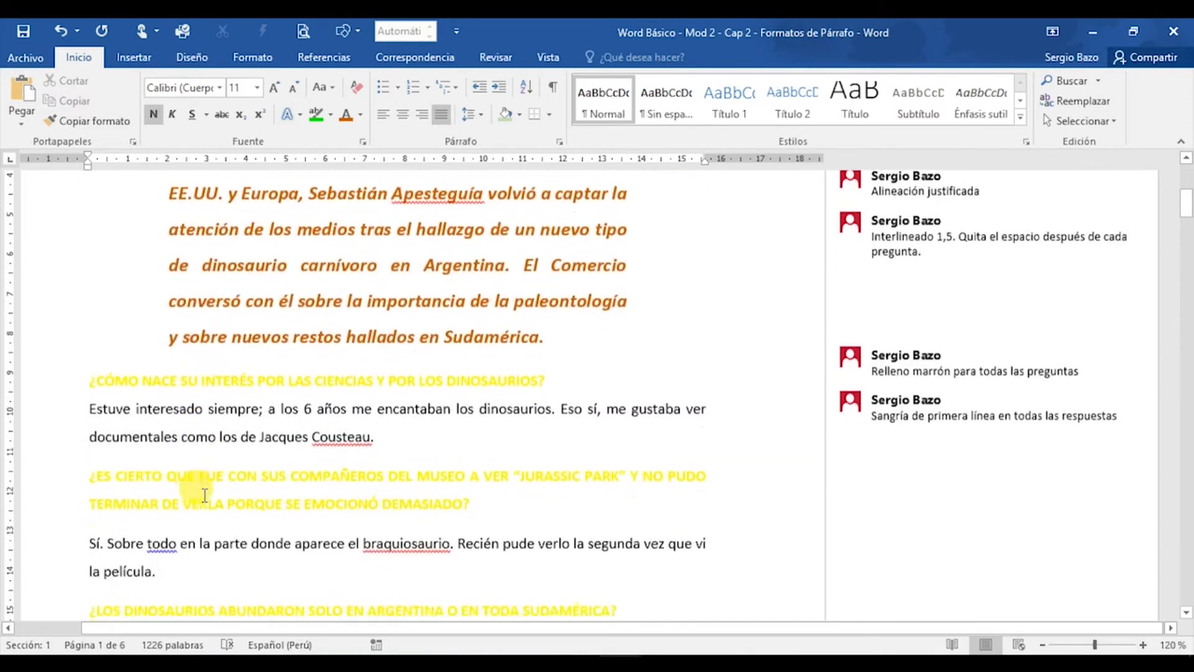
click(246, 447)
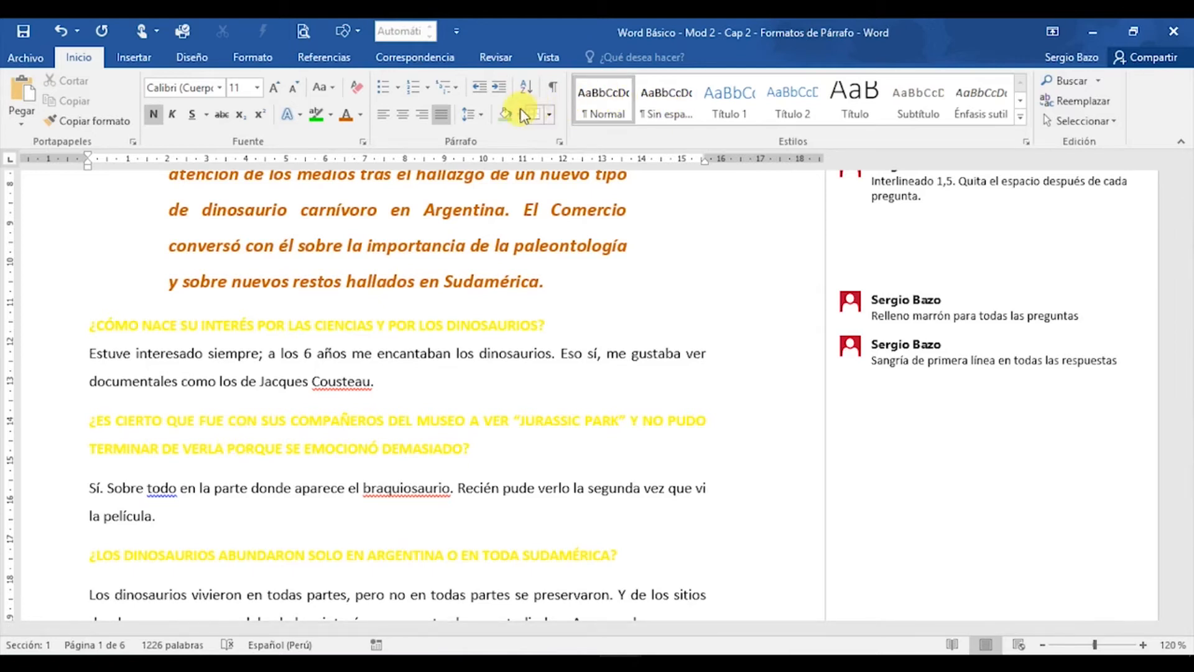
click(476, 113)
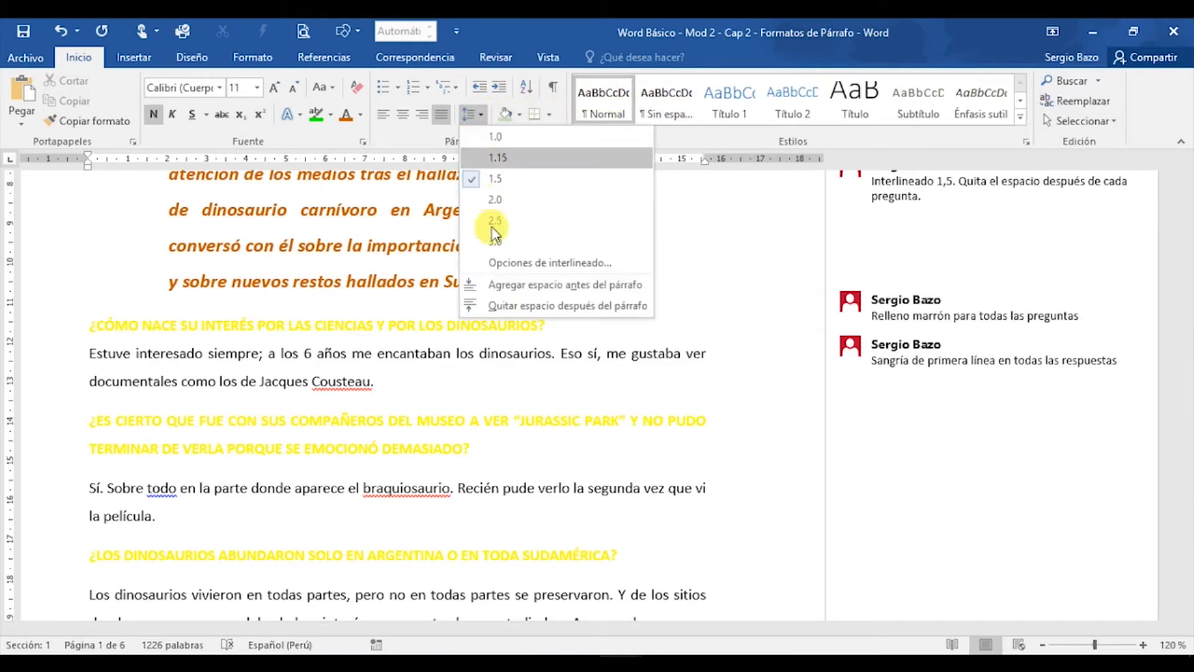
click(512, 306)
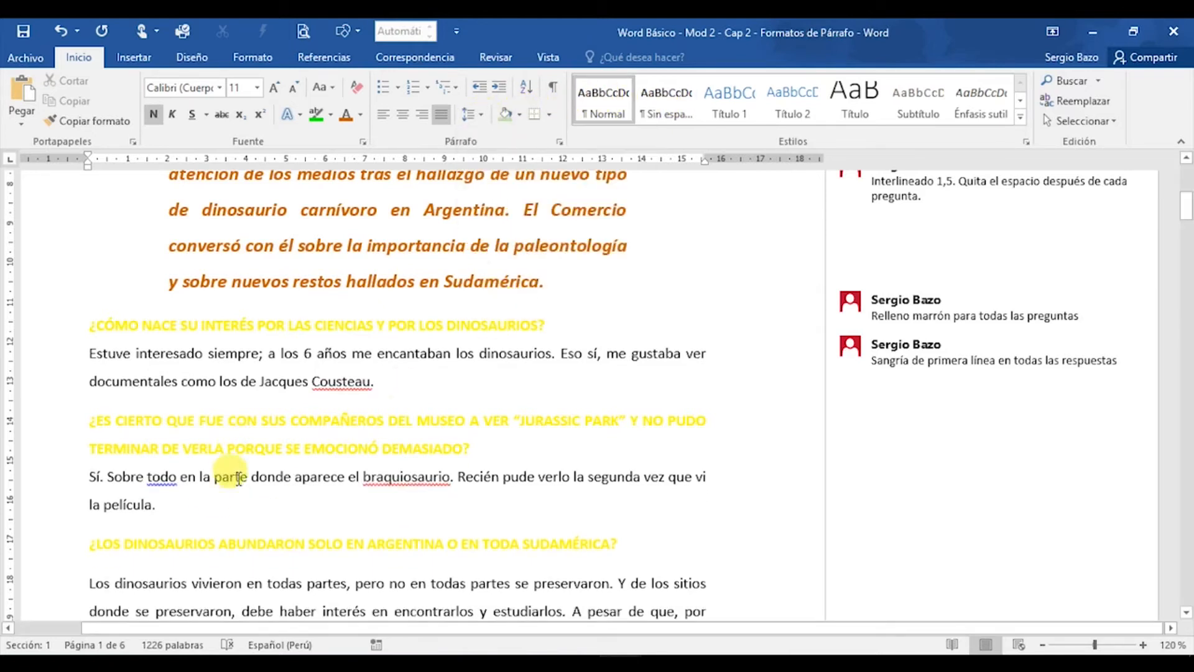
Remove the space after the third question, "¿Los dinosaurios abundaron solo en Argentina o en toda Sudamérica?".
scroll(242, 474, down, 2)
scroll(236, 466, down, 4)
click(258, 344)
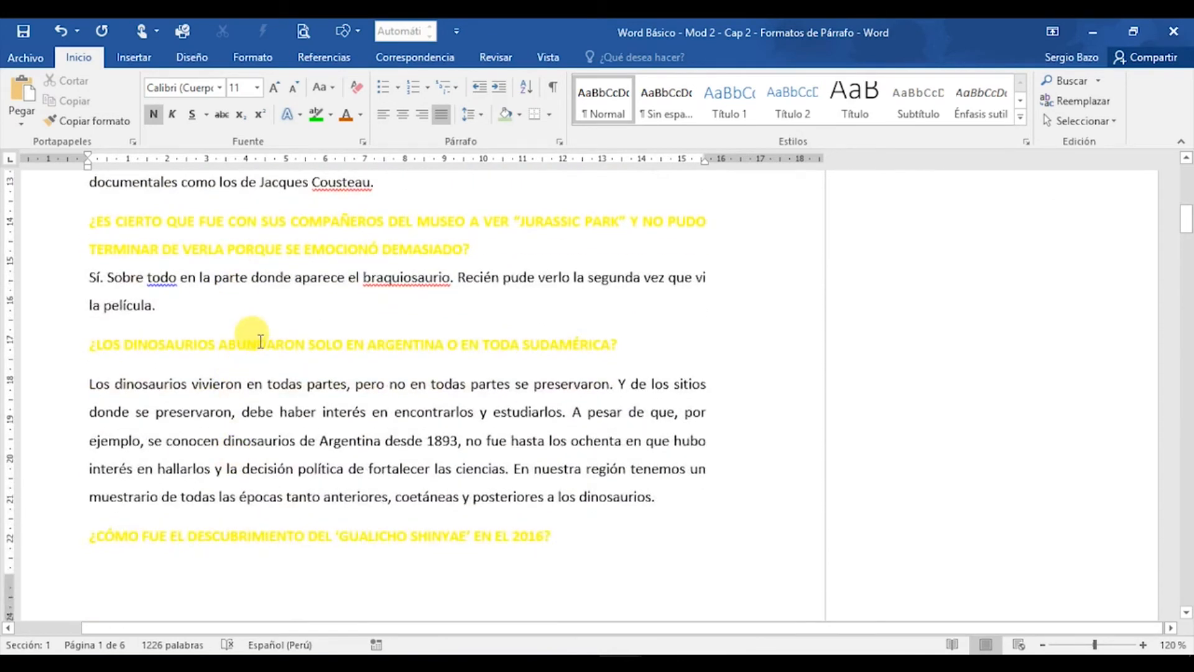
click(470, 114)
click(482, 305)
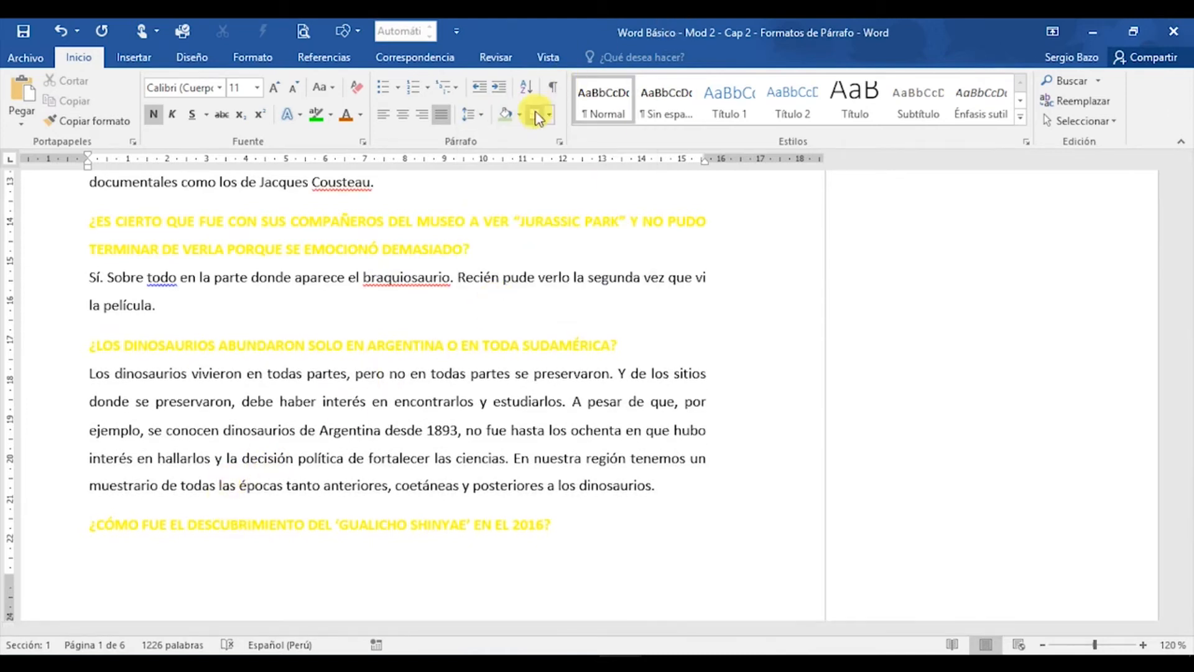
Remove the space after the fourth question, the one about the 2016 'Gualicho shinyae' discovery.
click(479, 118)
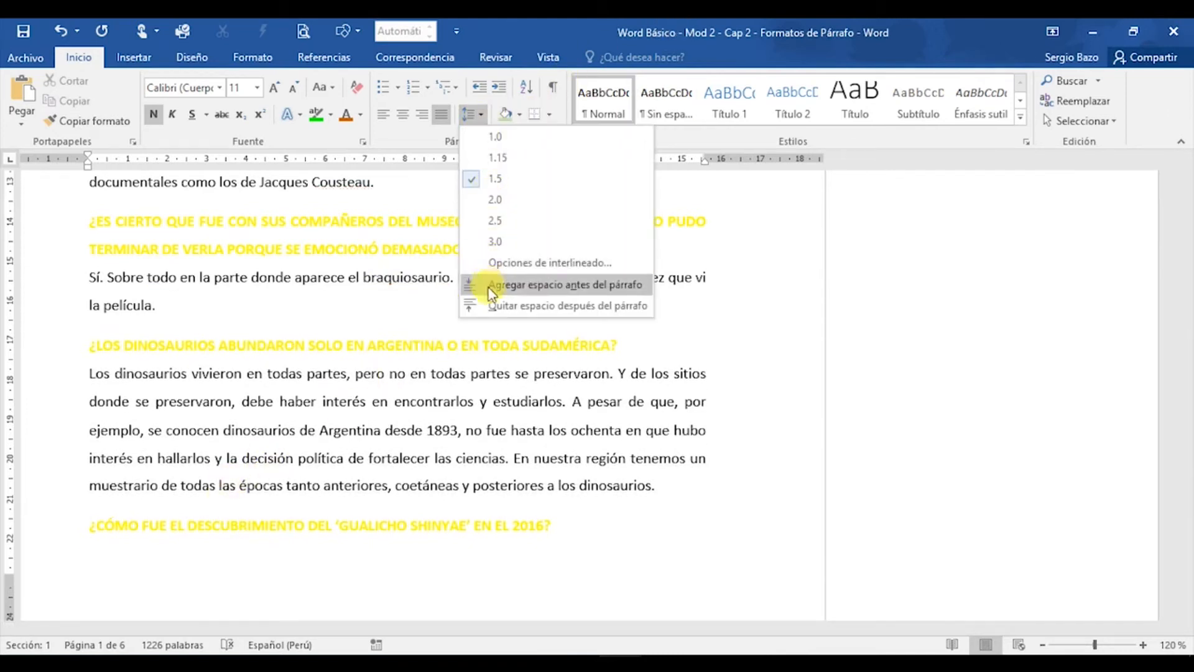
click(496, 308)
Review the formatted article against its comments on line spacing, space after each question, and fill for all questions.
scroll(236, 386, down, 10)
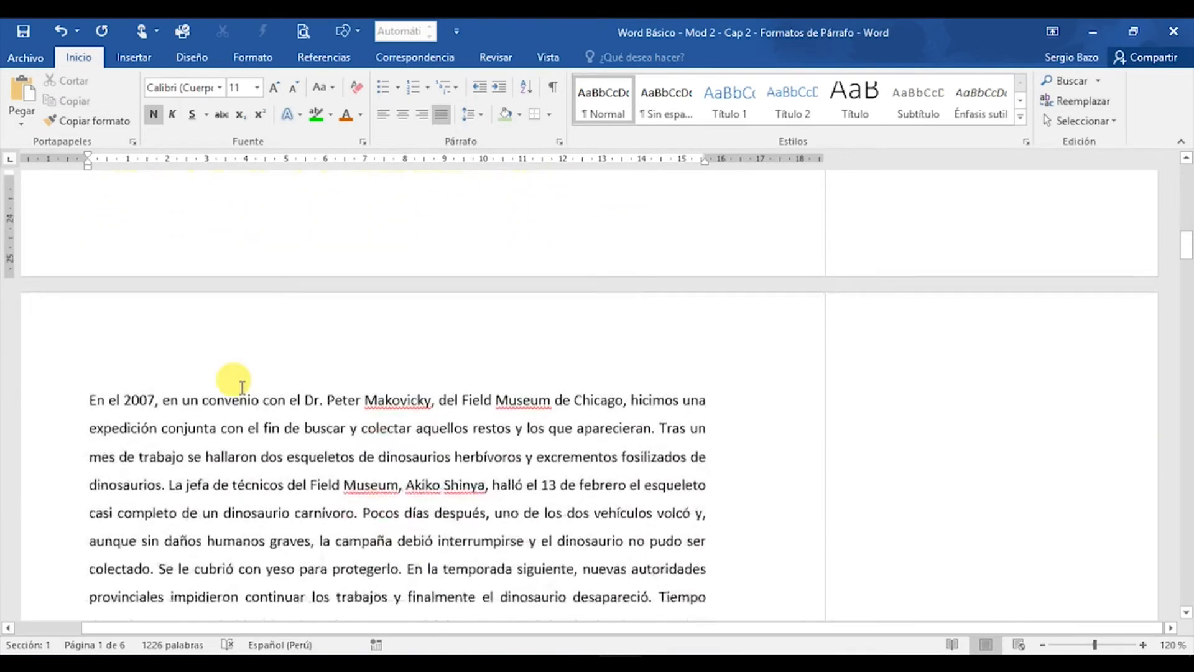
scroll(243, 388, down, 3)
scroll(243, 386, up, 10)
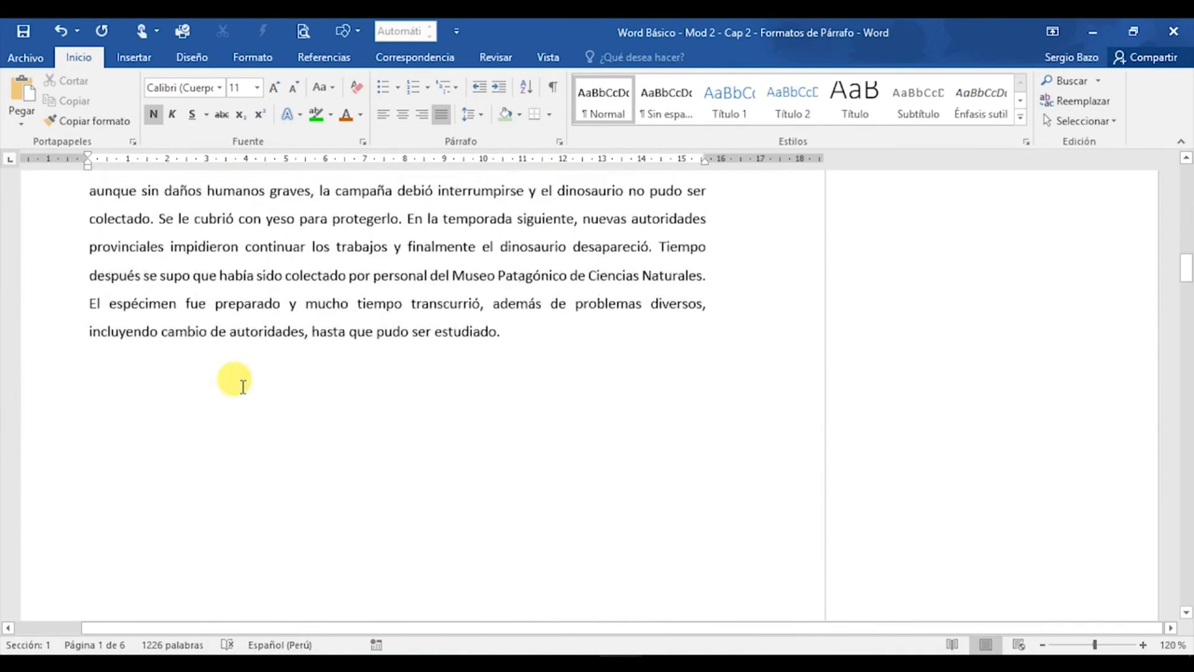
scroll(242, 387, up, 8)
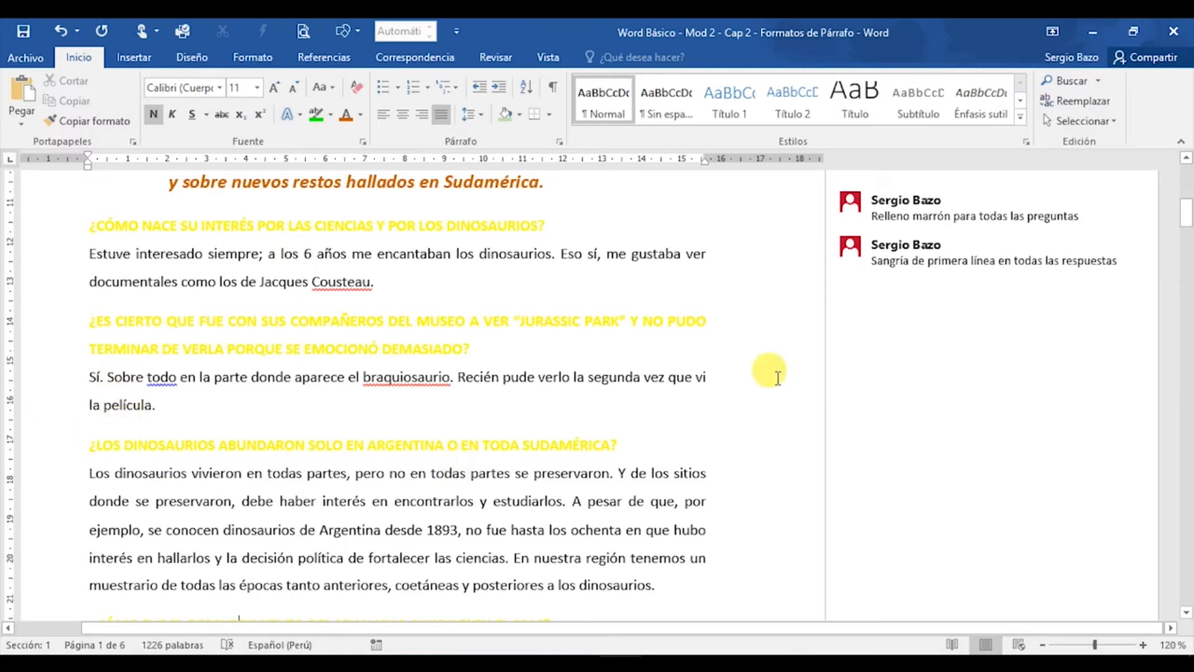
scroll(774, 372, up, 5)
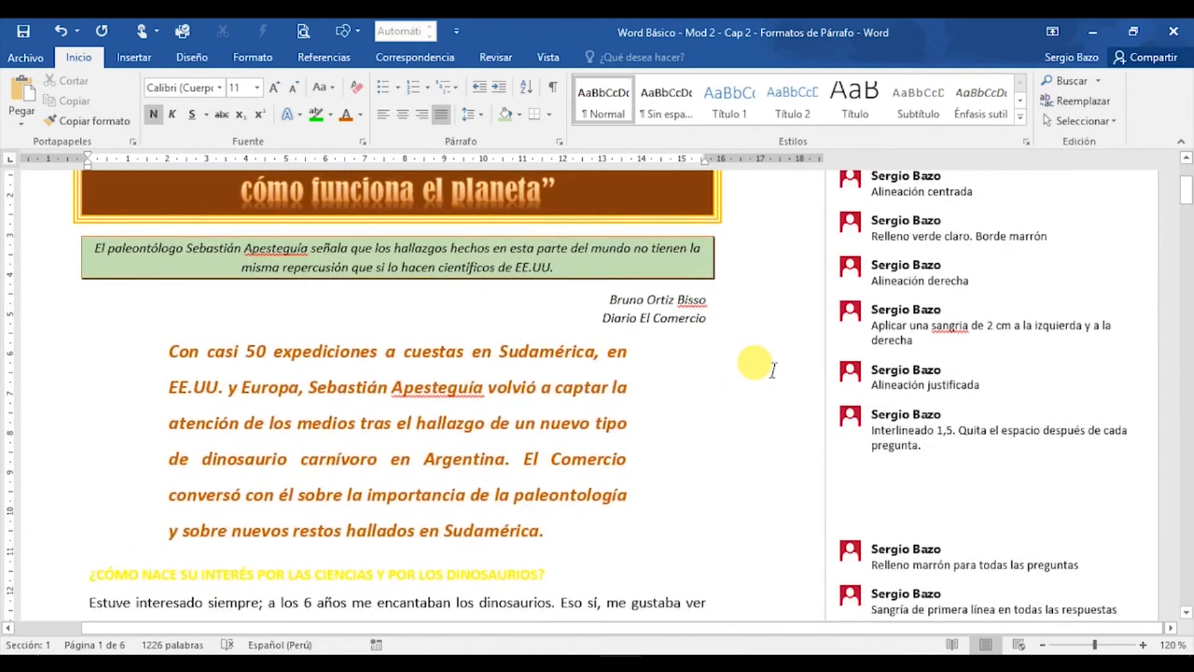
scroll(772, 372, up, 1)
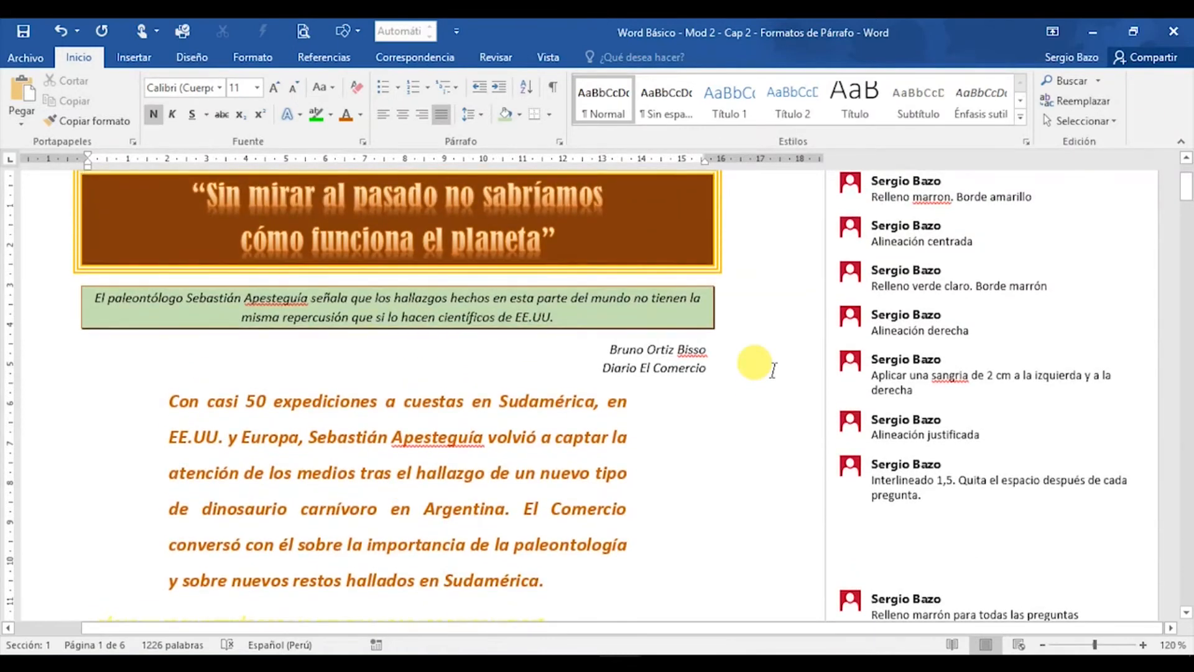
scroll(774, 371, down, 2)
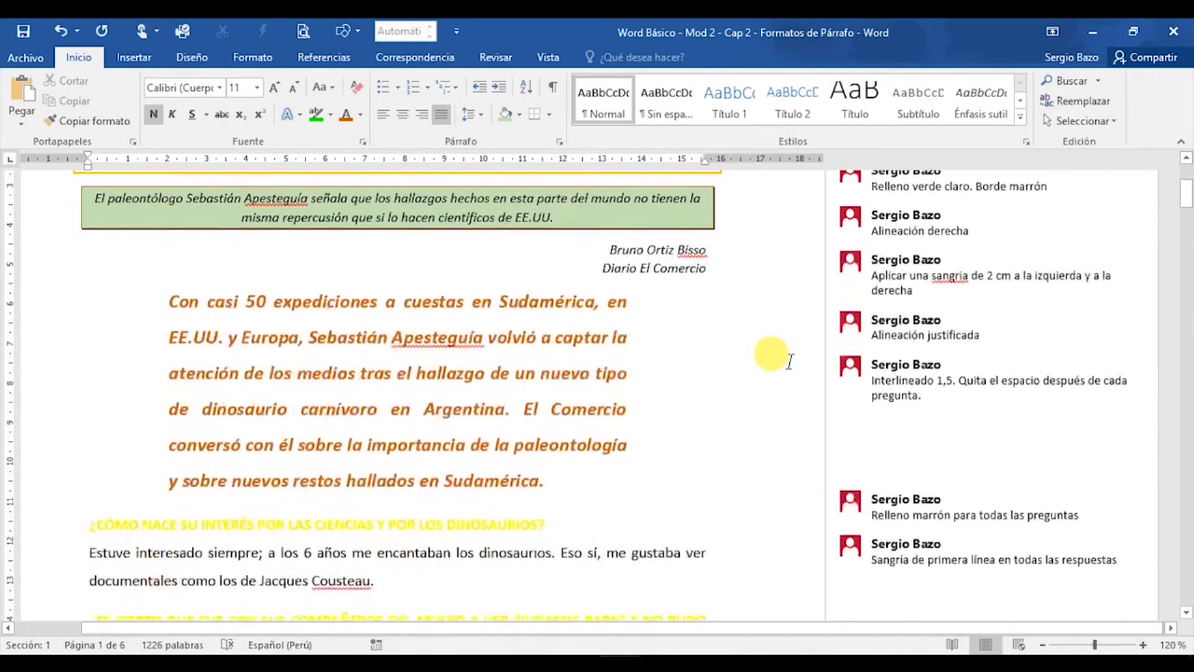
click(954, 321)
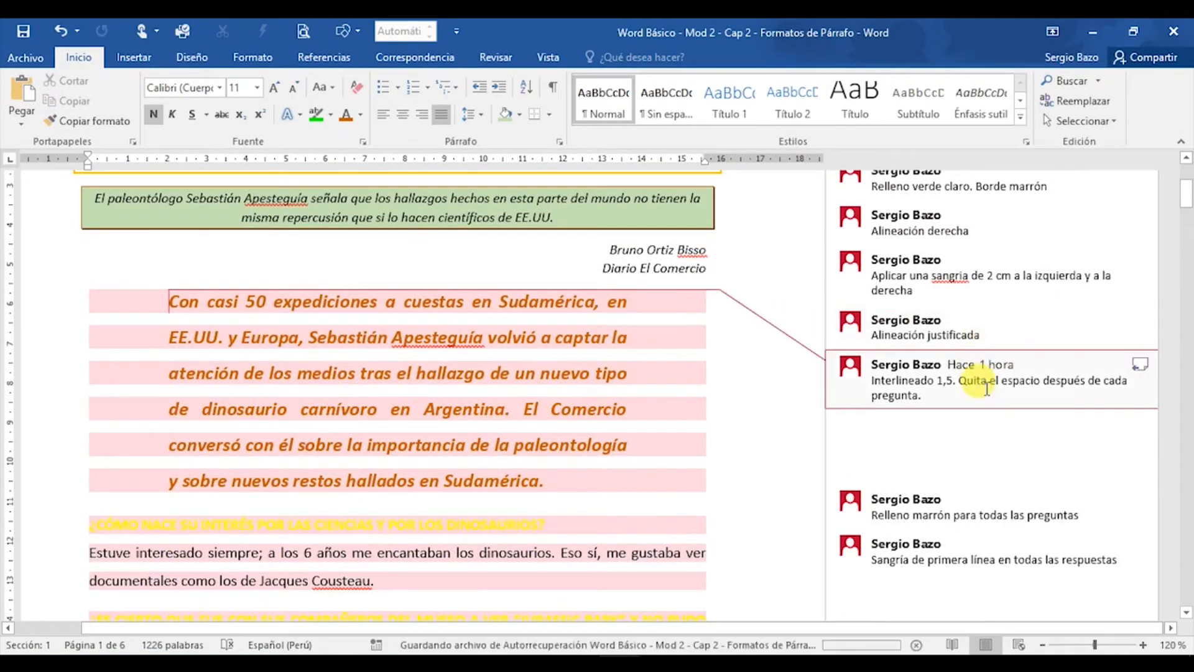
scroll(986, 392, down, 2)
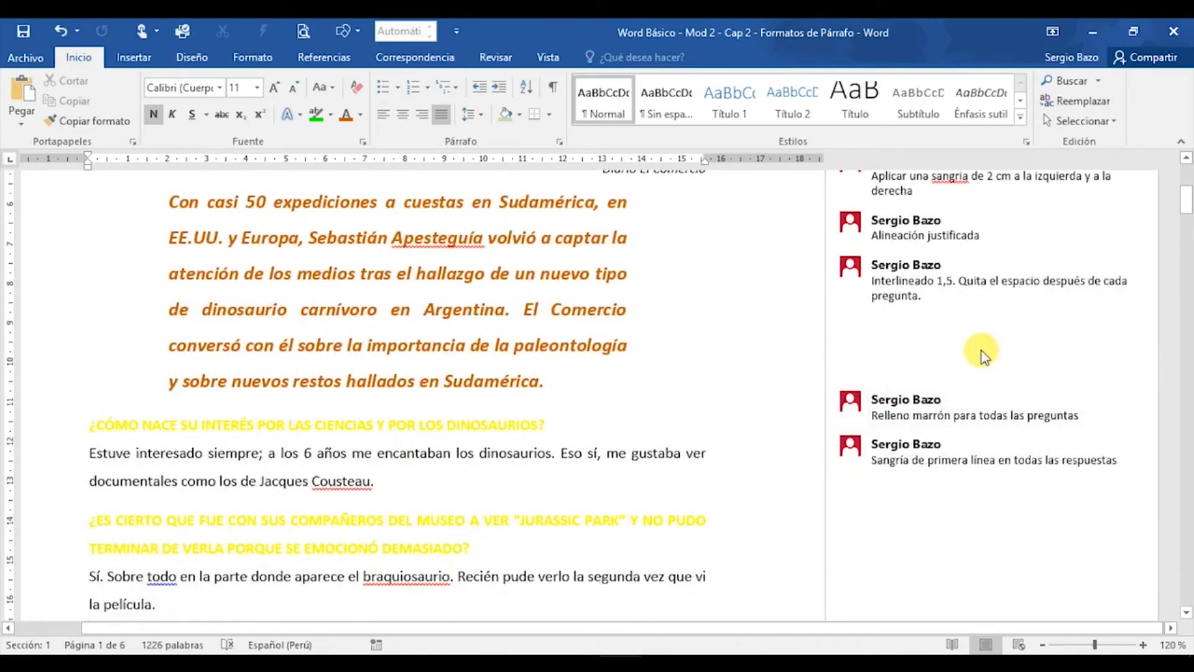
click(919, 409)
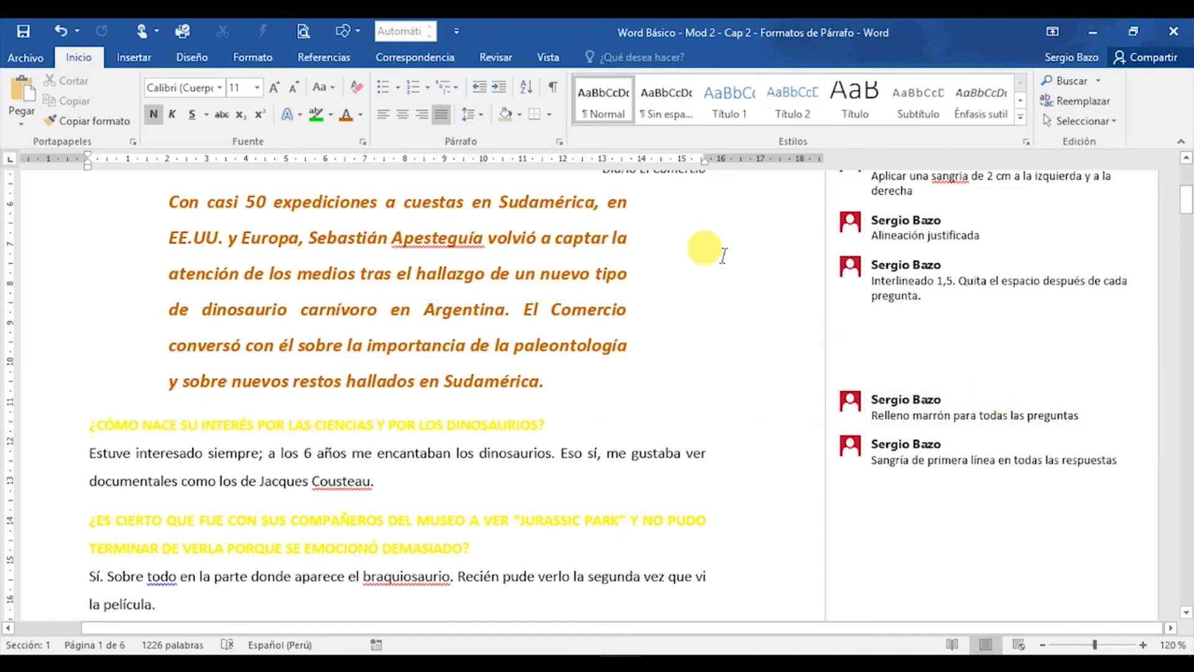
Apply a dark red standard-colour paragraph fill to the interview questions, beginning with "¿Cómo nace su interés por las ciencias y por los dinosaurios?".
scroll(706, 249, up, 5)
scroll(706, 267, down, 5)
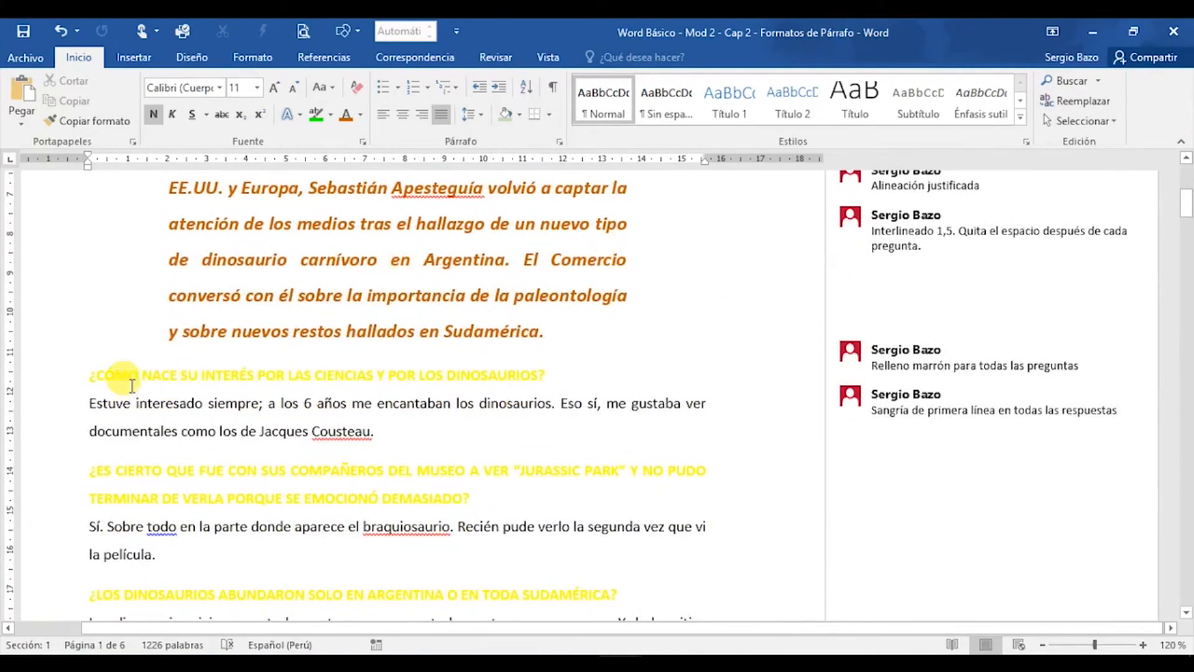
mouse_move(123, 376)
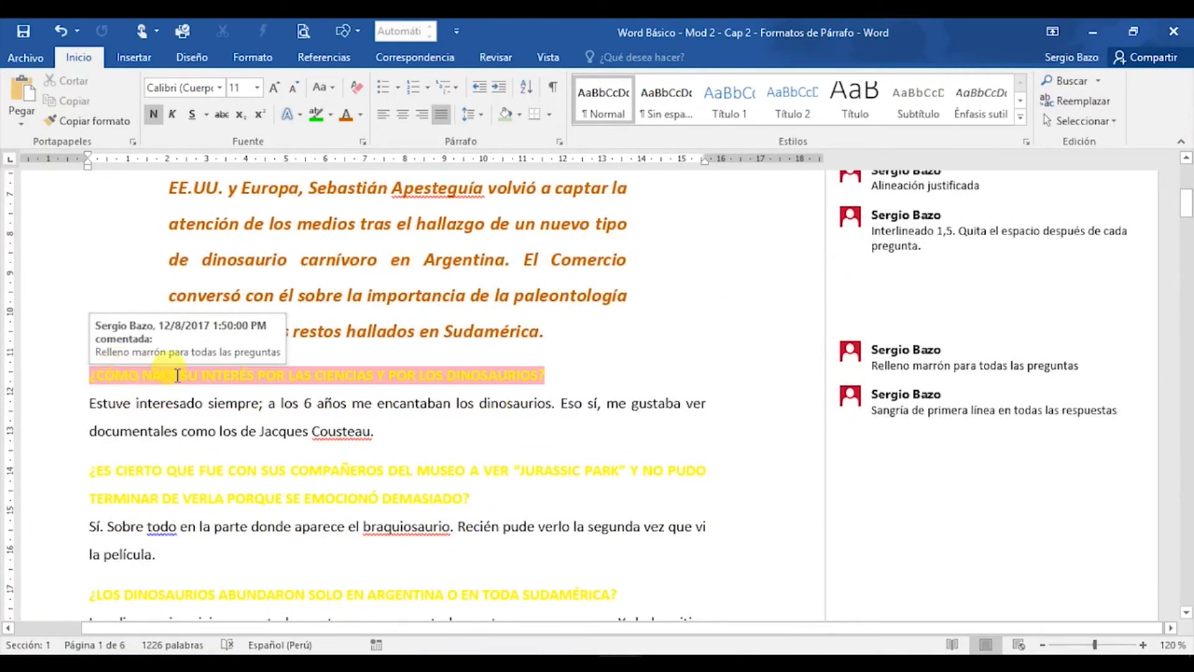
click(357, 374)
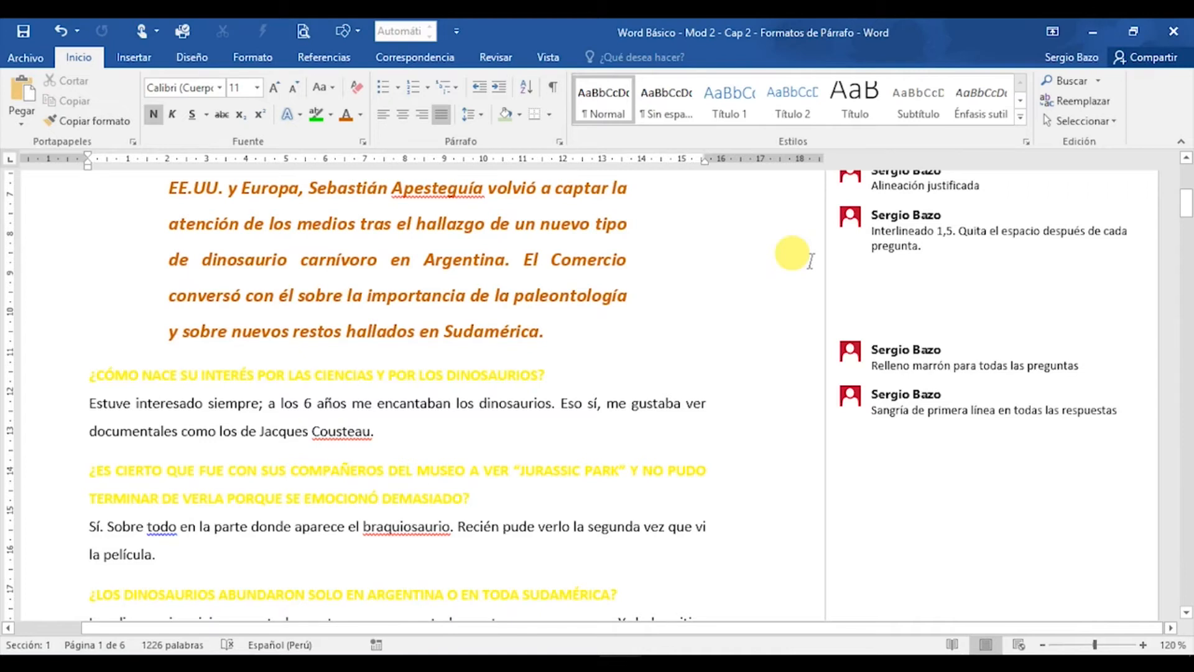
click(519, 115)
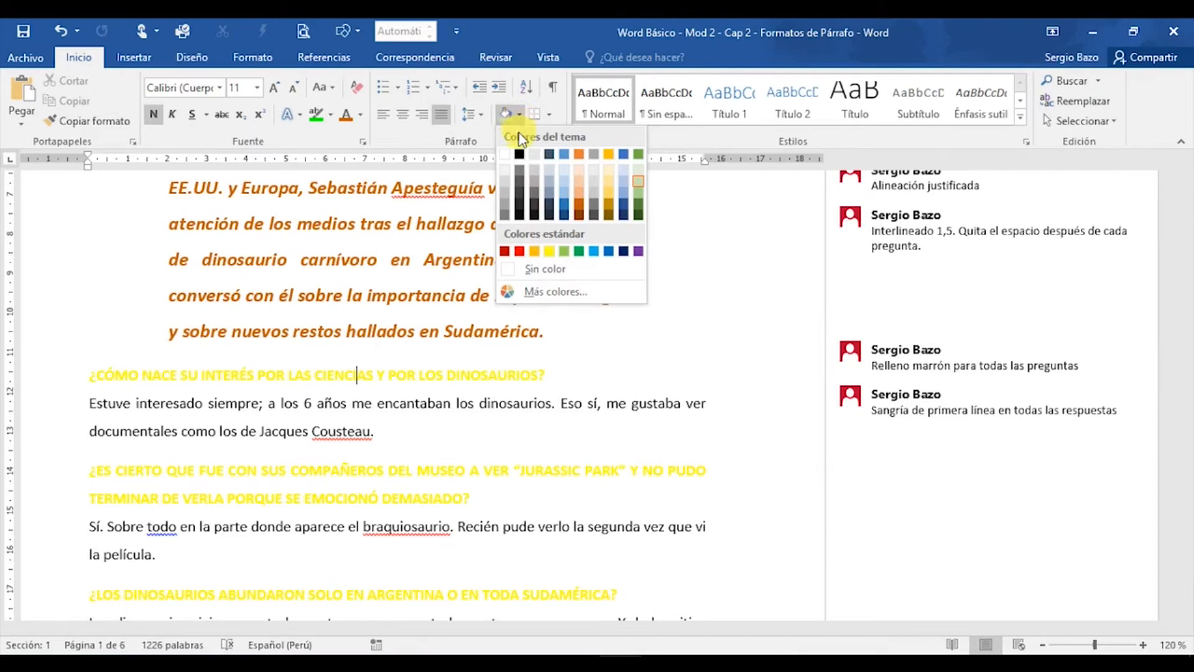
click(505, 251)
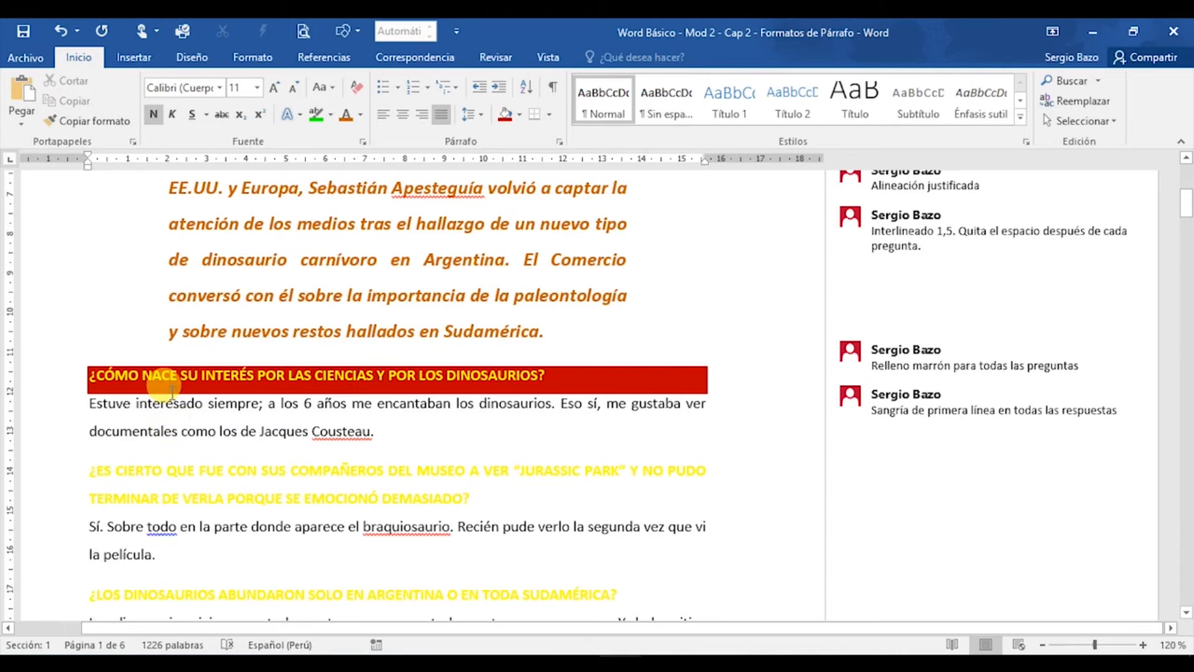
mouse_move(172, 389)
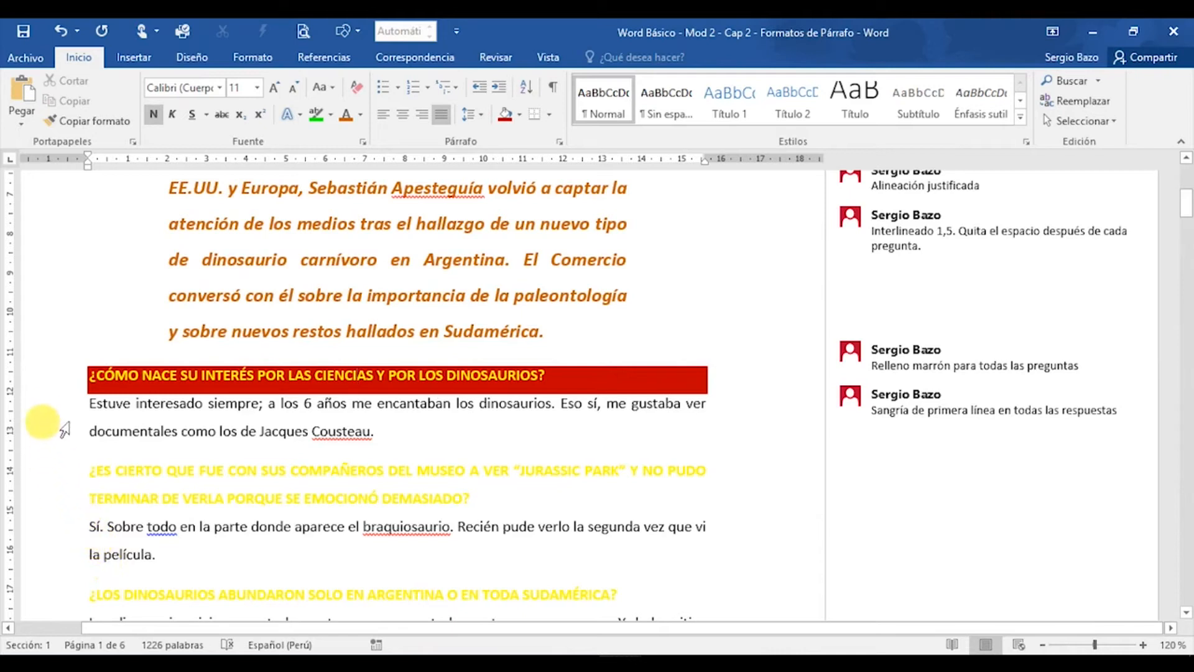
click(53, 378)
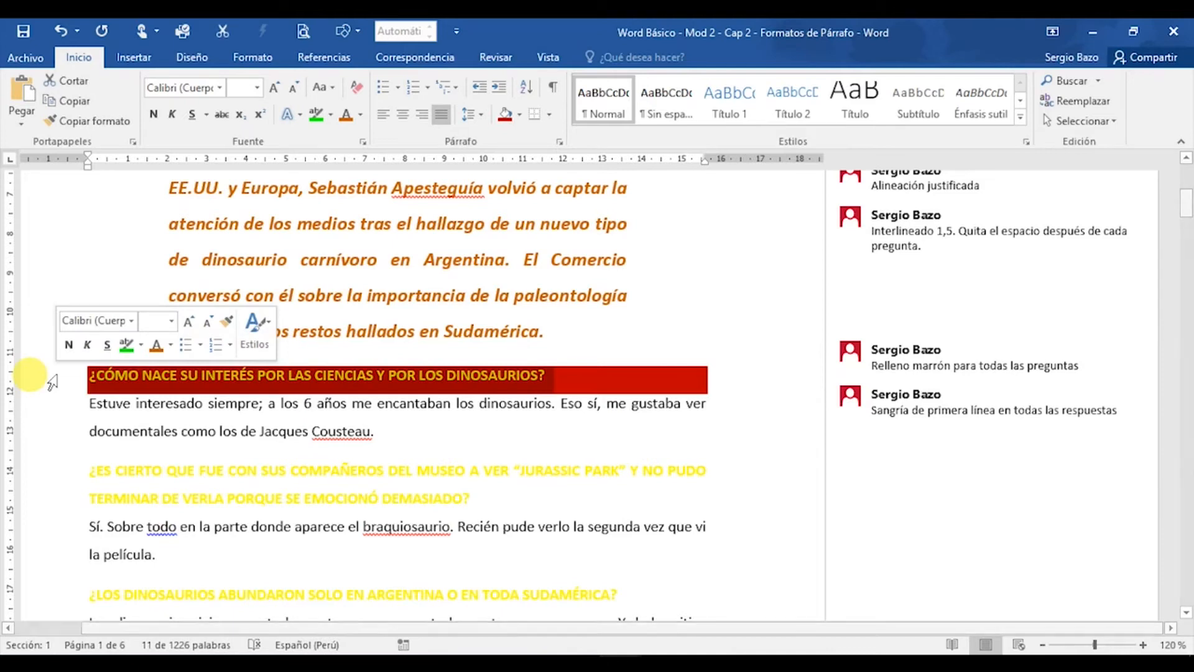
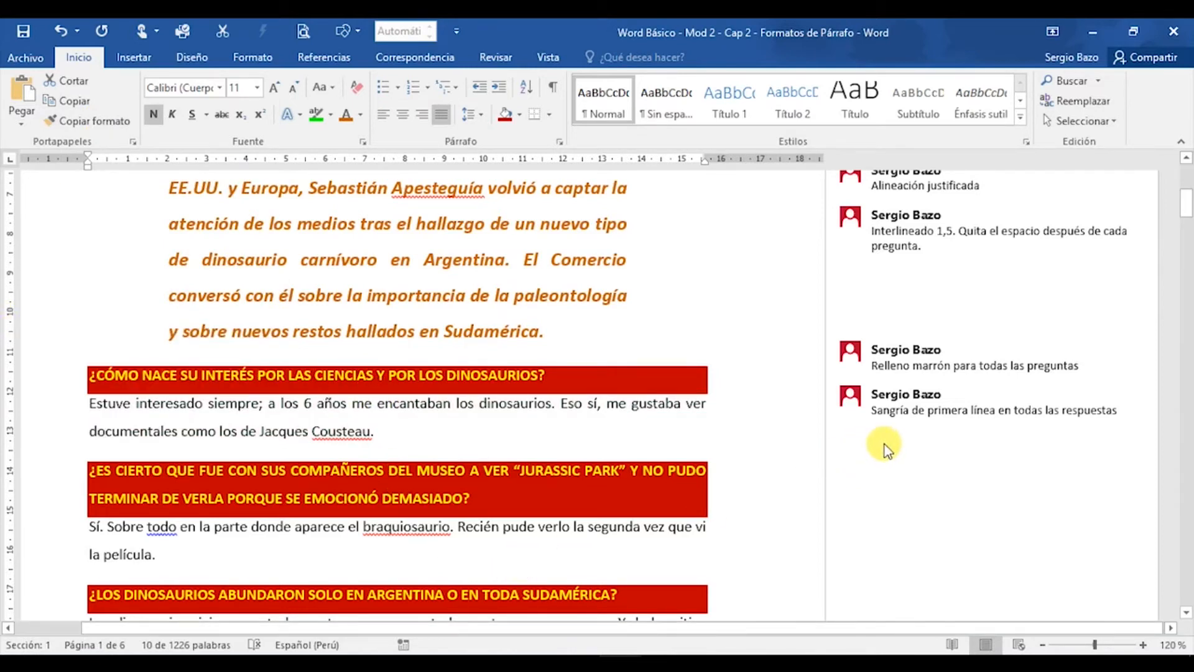
Apply a first-line indent of 1.27 cm to the first answer, which begins "Estuve interesado siempre".
click(251, 403)
mouse_move(311, 449)
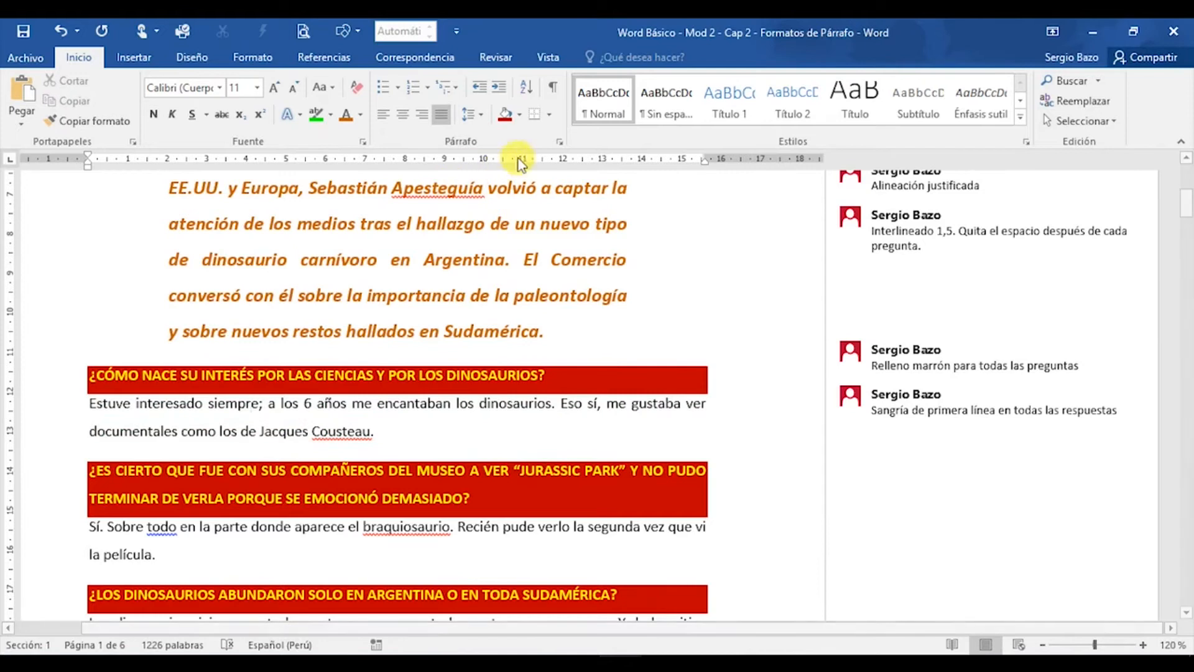
click(561, 142)
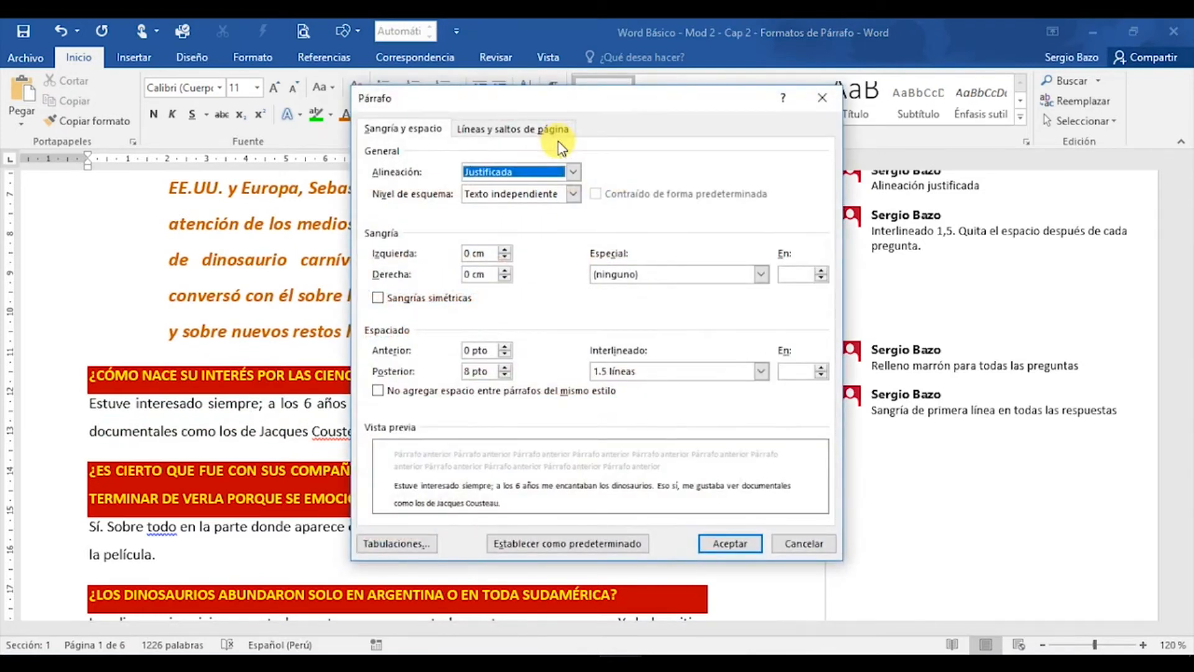
click(760, 273)
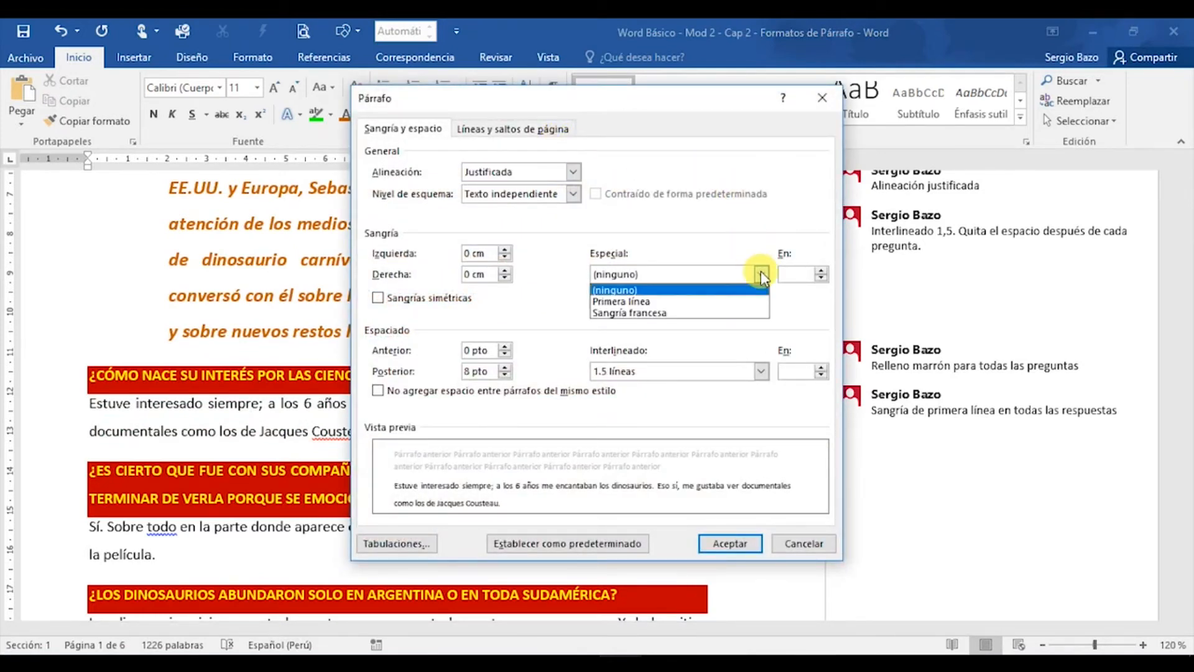
click(668, 302)
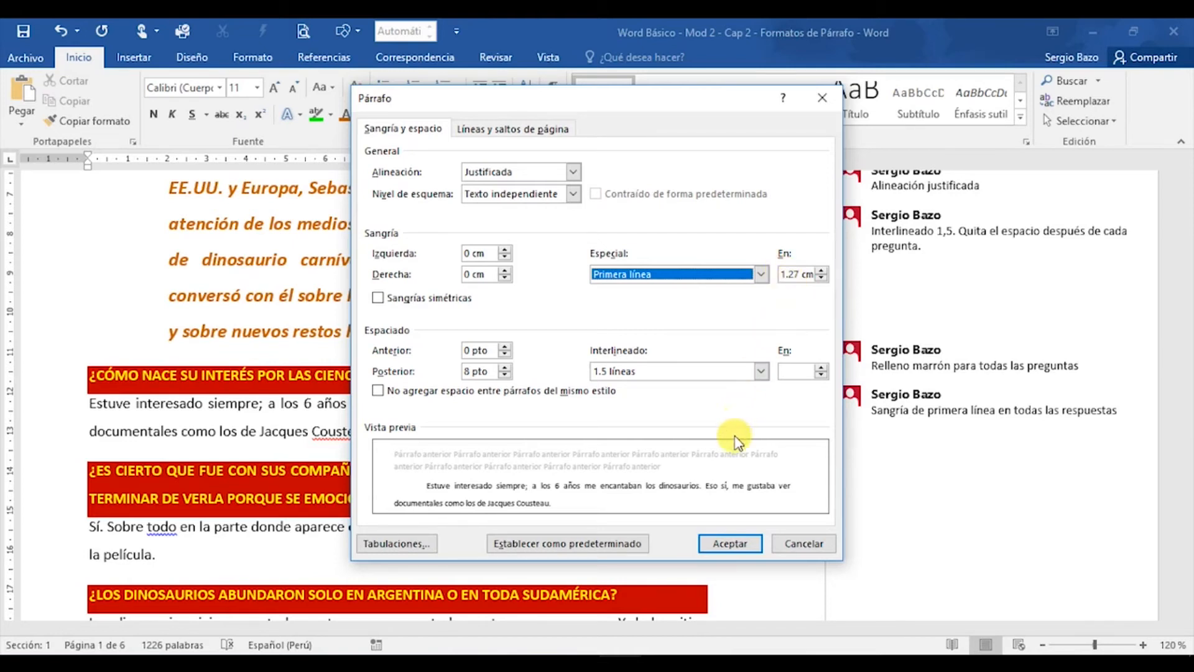
click(725, 543)
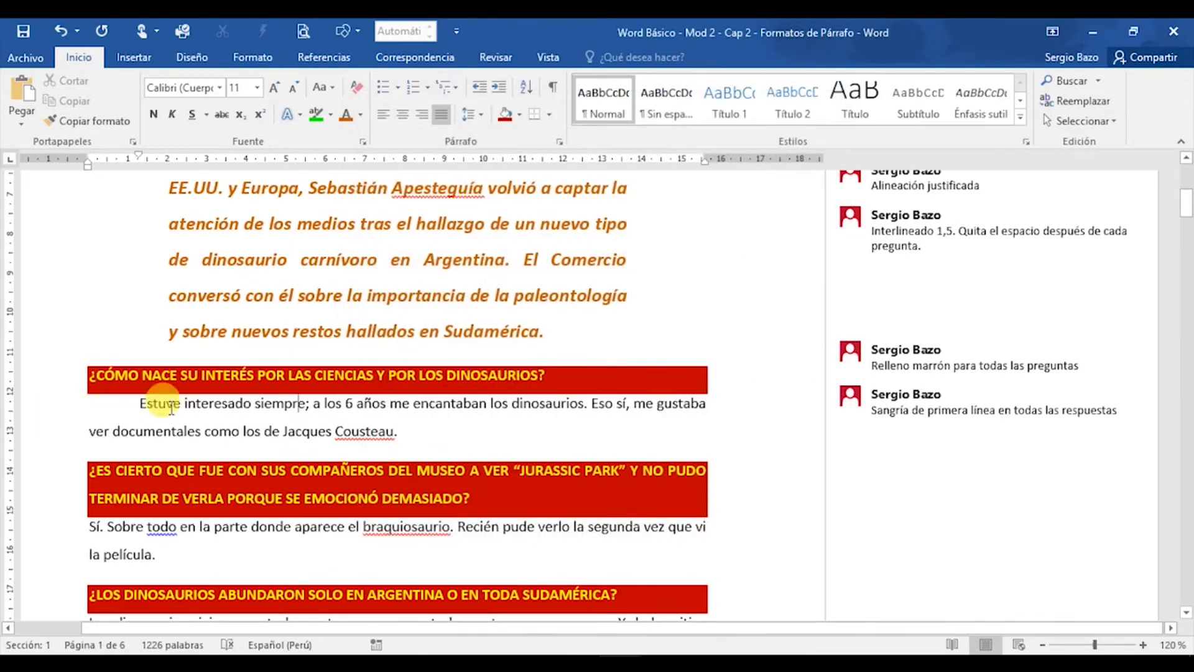
Give the second answer, about the "Jurassic Park" viewing, a special first-line indent of 1.27 cm.
scroll(243, 414, down, 3)
key(ctrl+a)
click(221, 429)
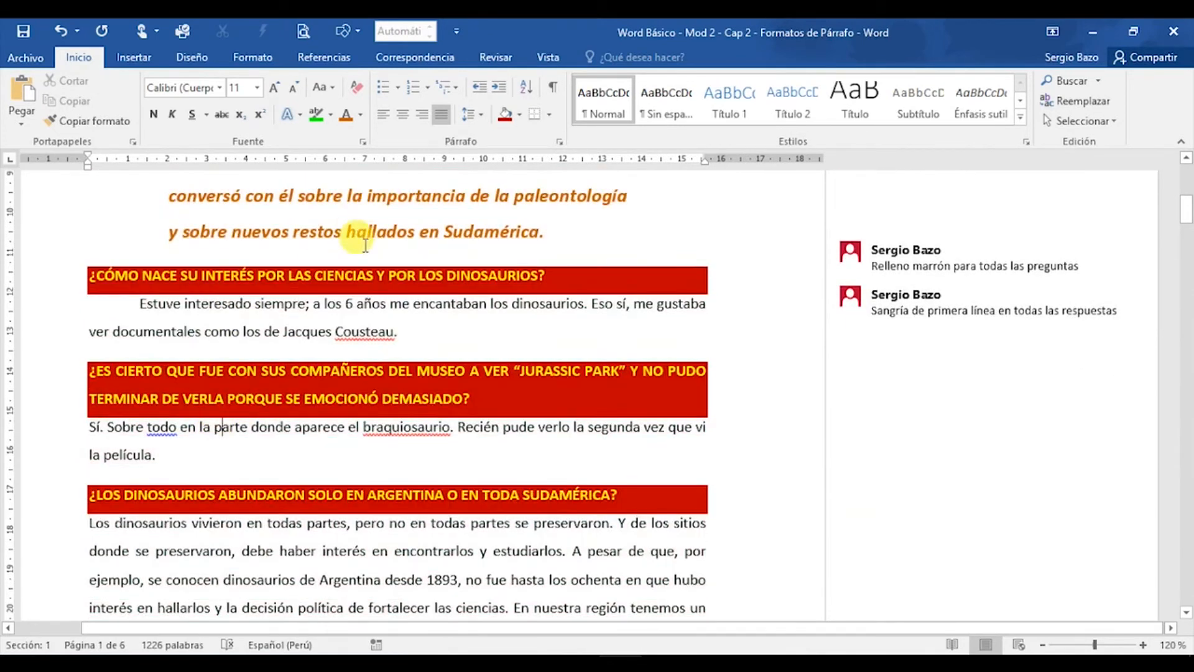
click(560, 139)
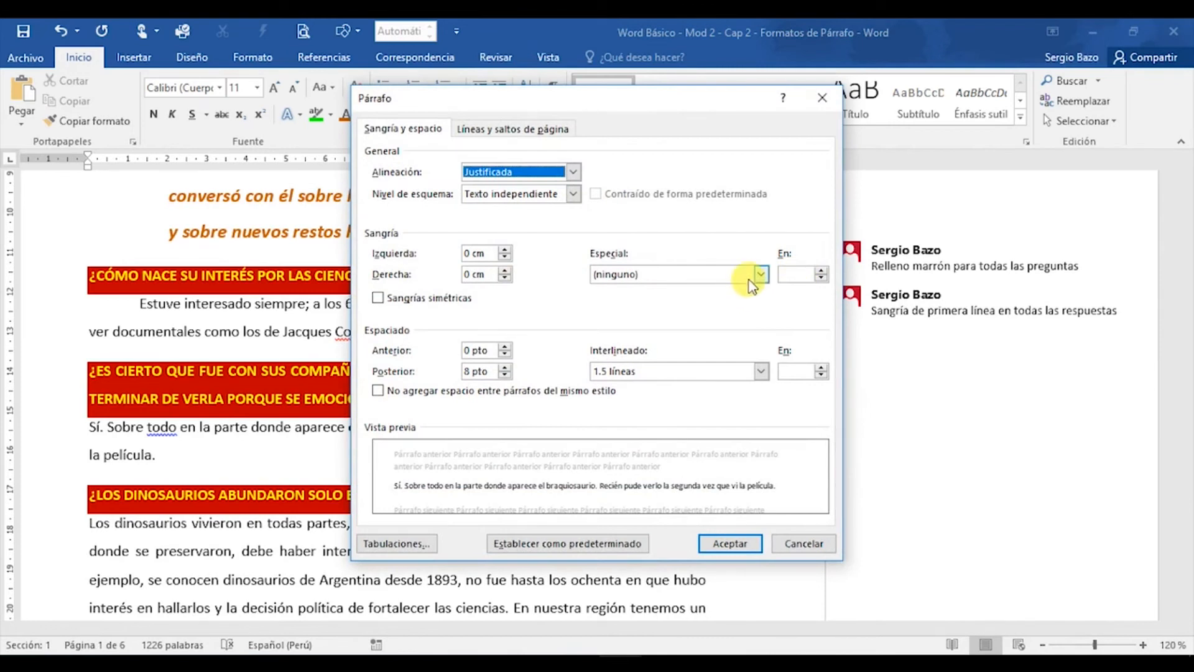
click(761, 274)
click(653, 300)
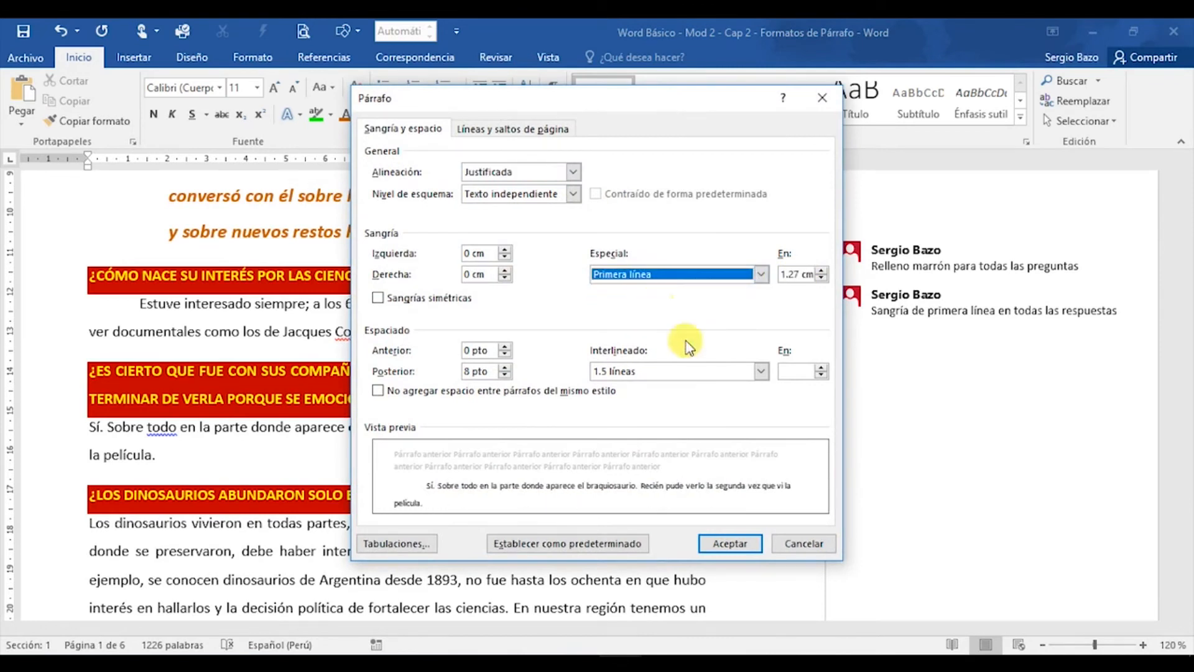
click(729, 542)
Set a 1.27 cm first-line indent on the third answer, which begins "Los dinosaurios vivieron en todas partes".
click(160, 551)
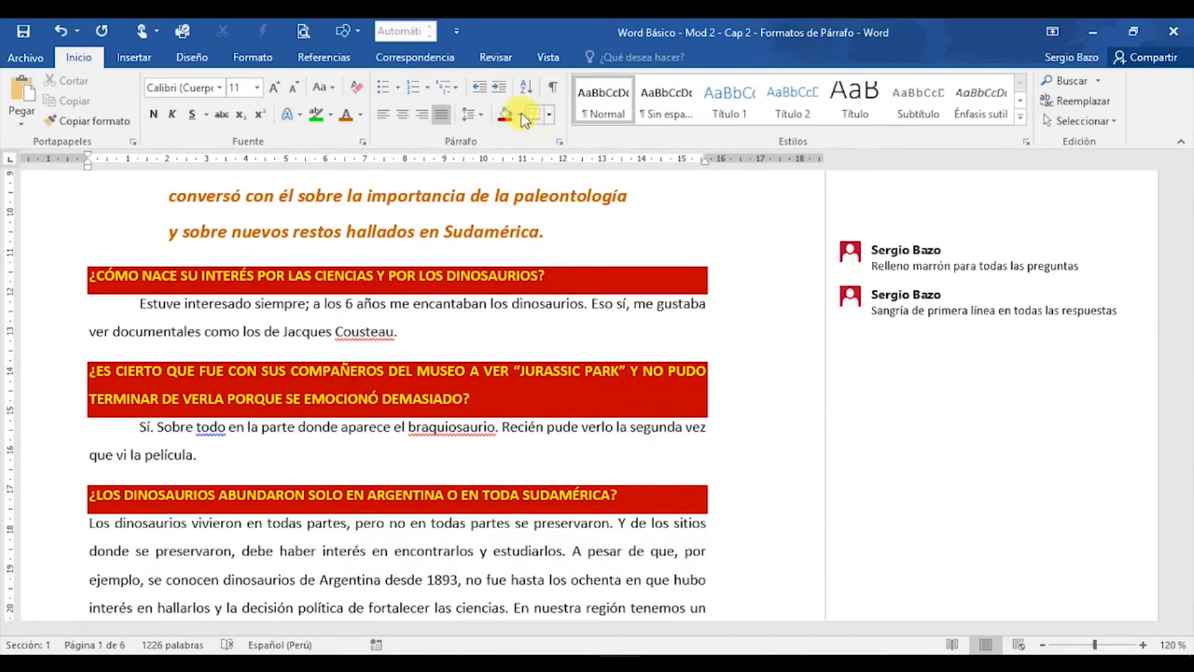
click(558, 143)
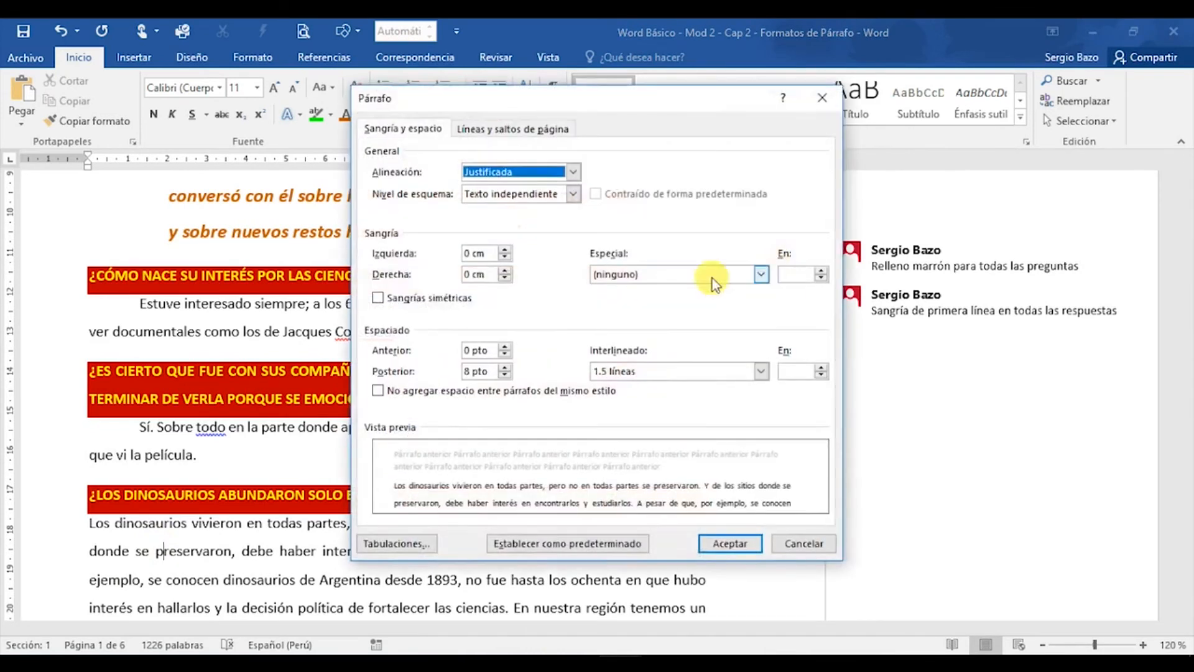
click(757, 275)
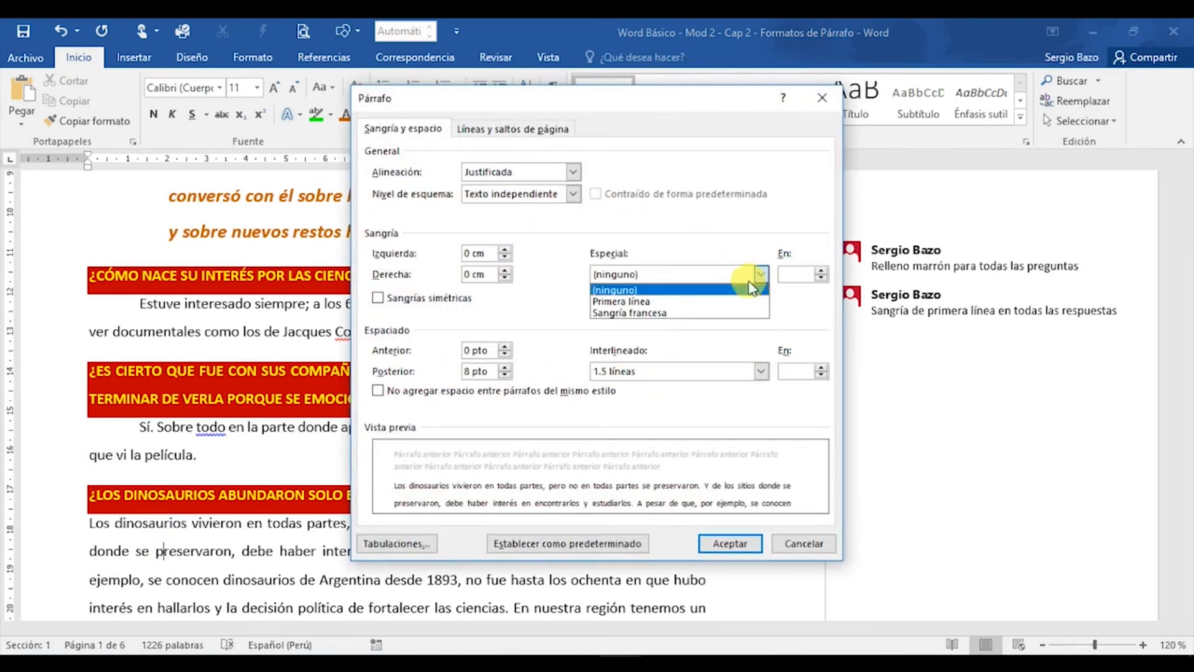
click(680, 301)
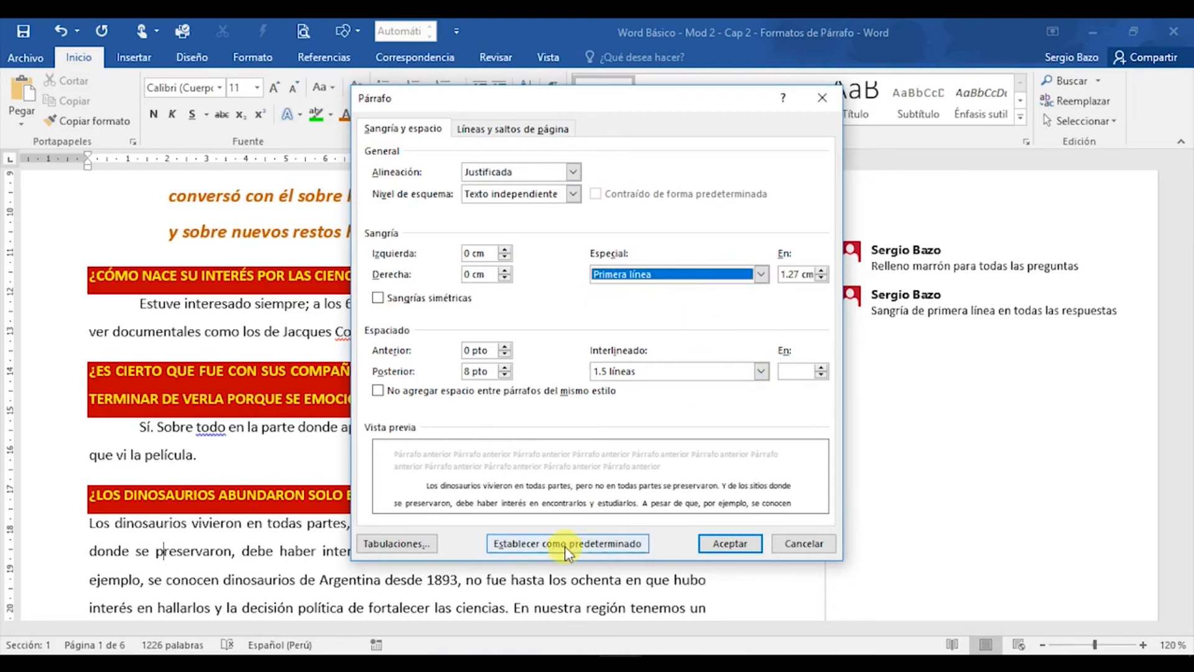
click(729, 543)
Indent the first line of the fourth answer, beginning "En el 2007" on page 2, by 1.27 cm.
scroll(376, 468, down, 5)
scroll(381, 470, down, 5)
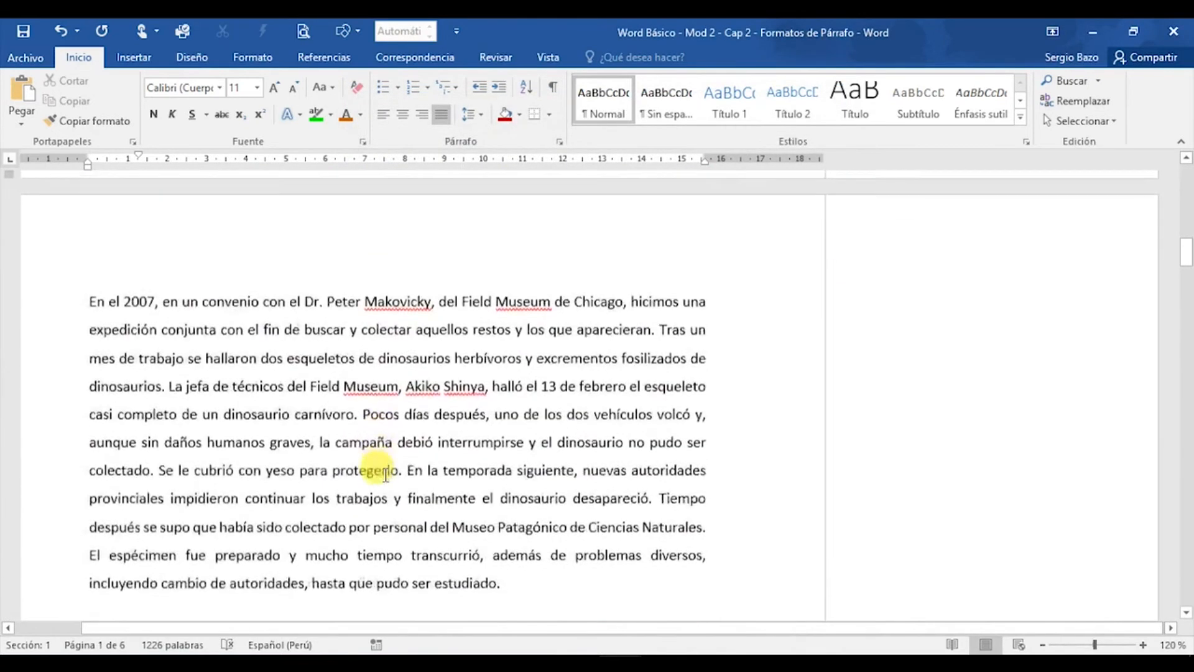
click(172, 381)
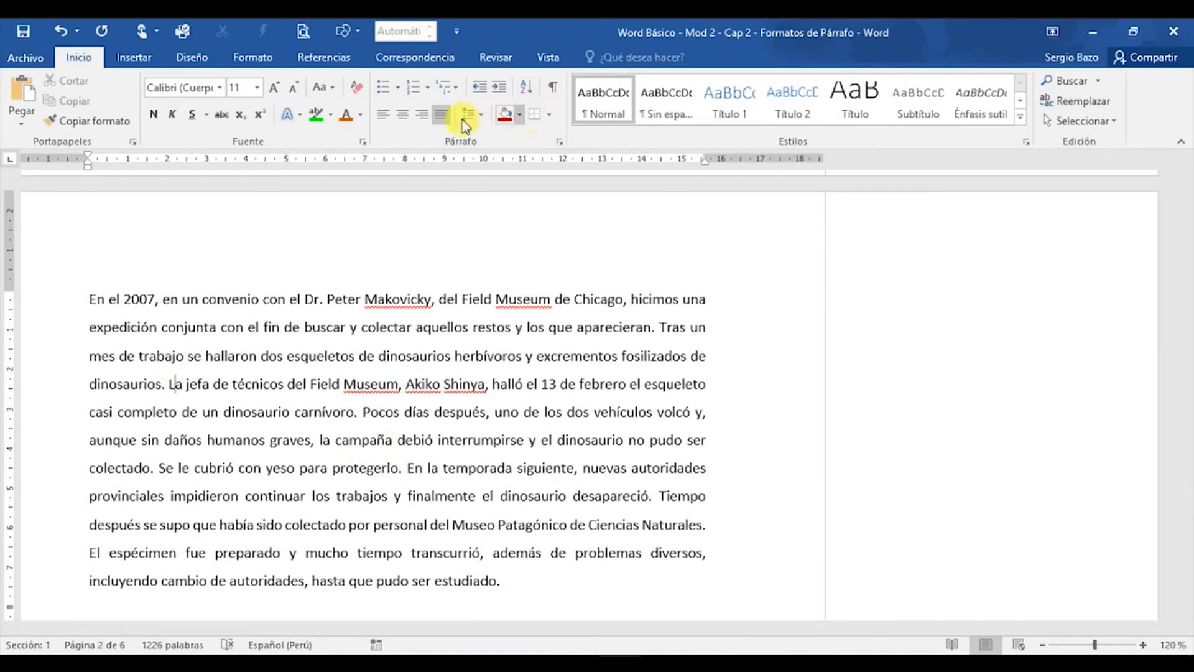
click(559, 142)
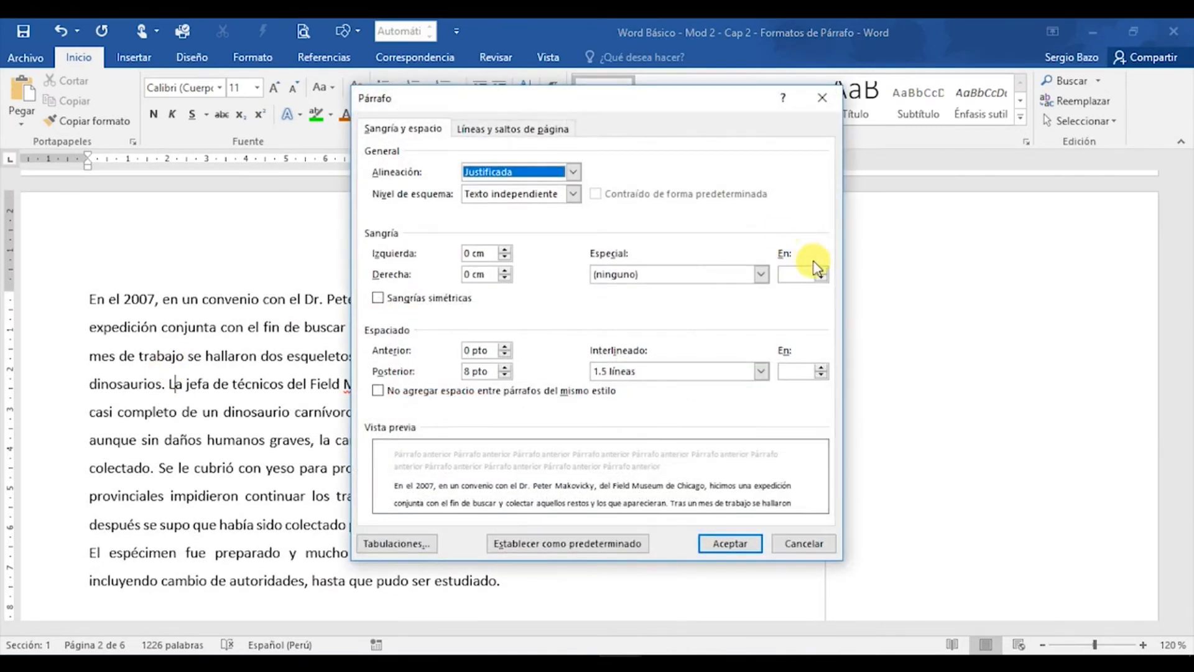
click(761, 274)
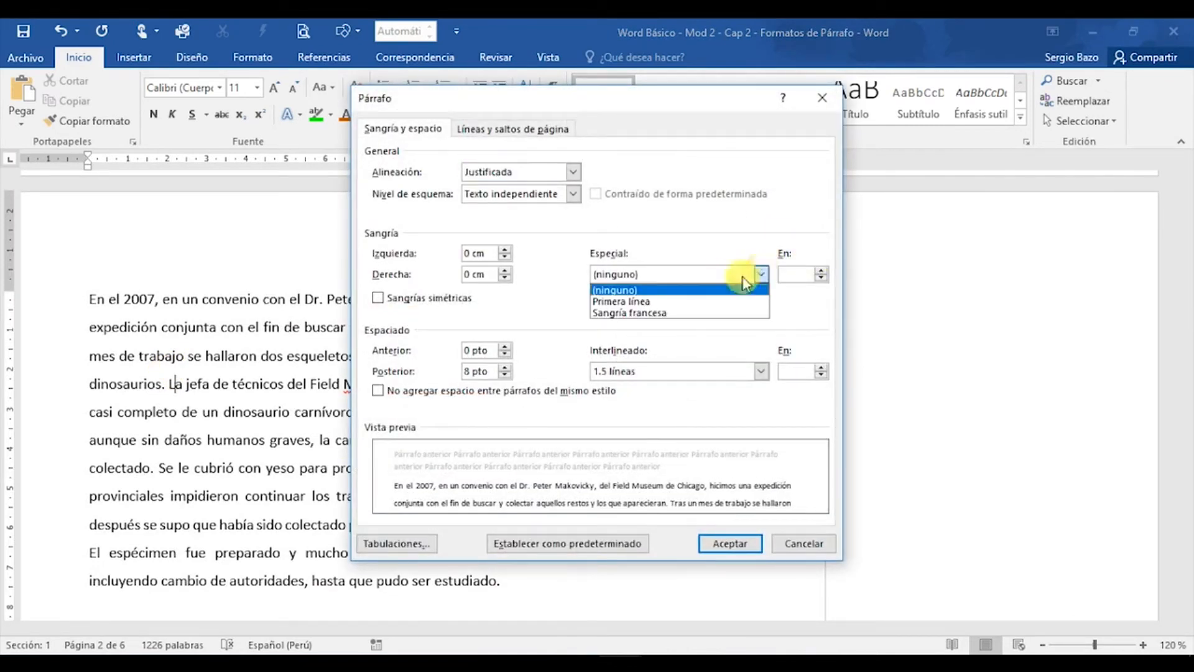
click(653, 303)
click(751, 544)
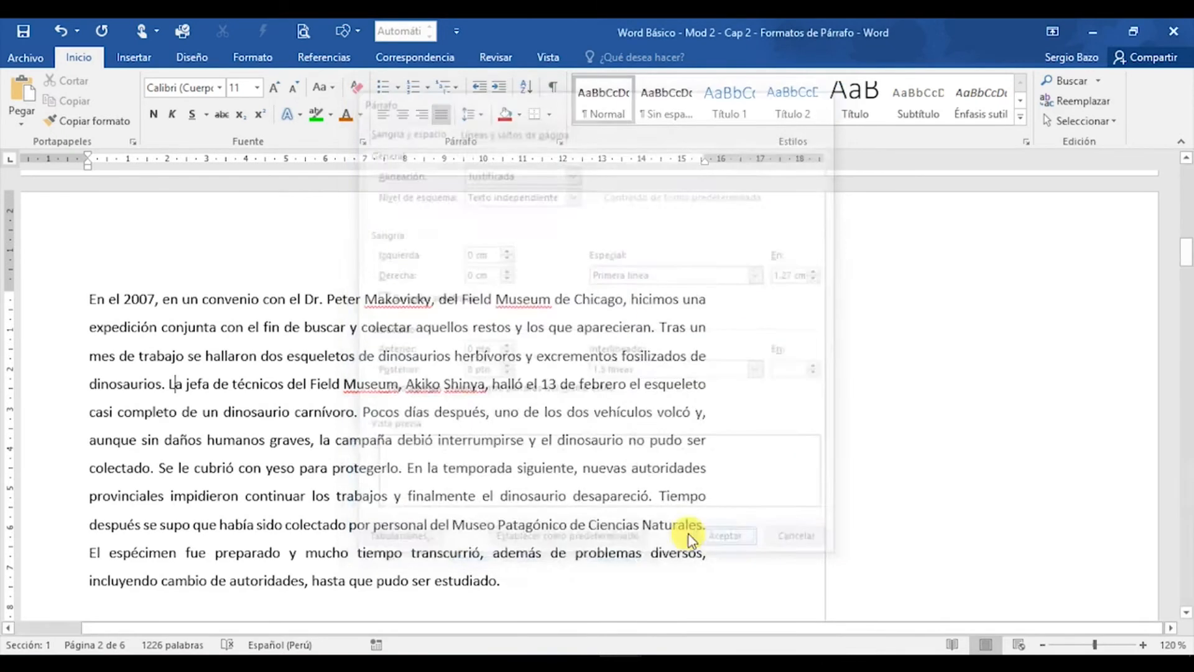
Review the first-line indents of the interview answers, and read the bullets comment on the "CARACTERÍSTICAS DE UN LÍDER" section on page 3.
scroll(320, 423, up, 10)
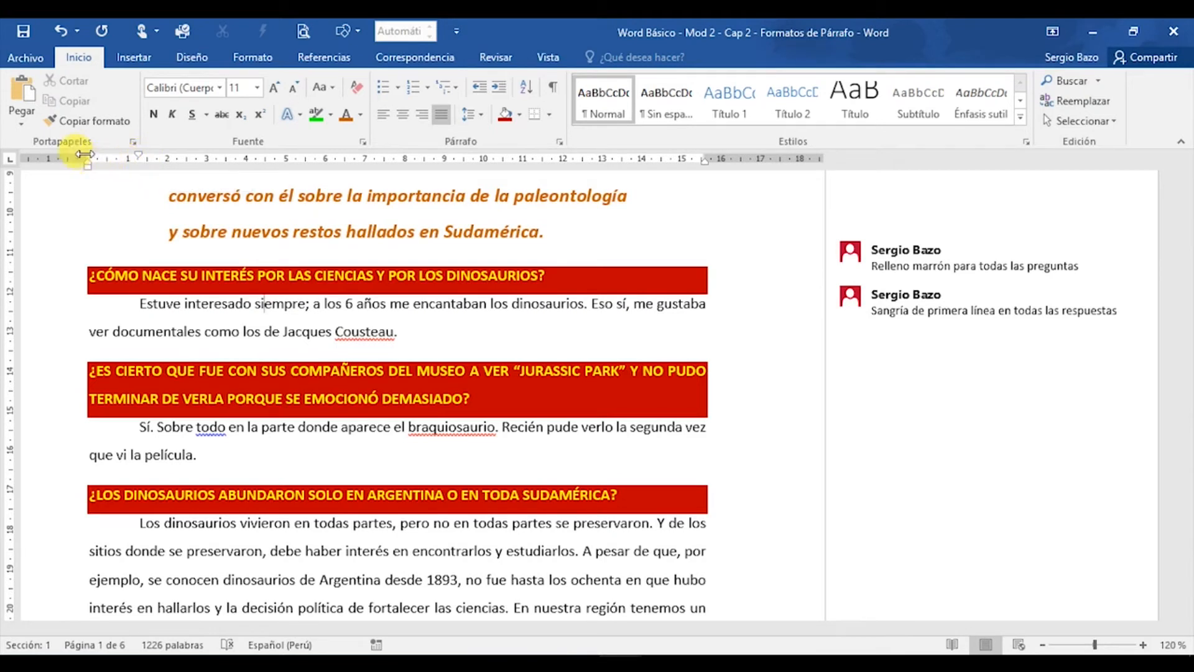
click(235, 304)
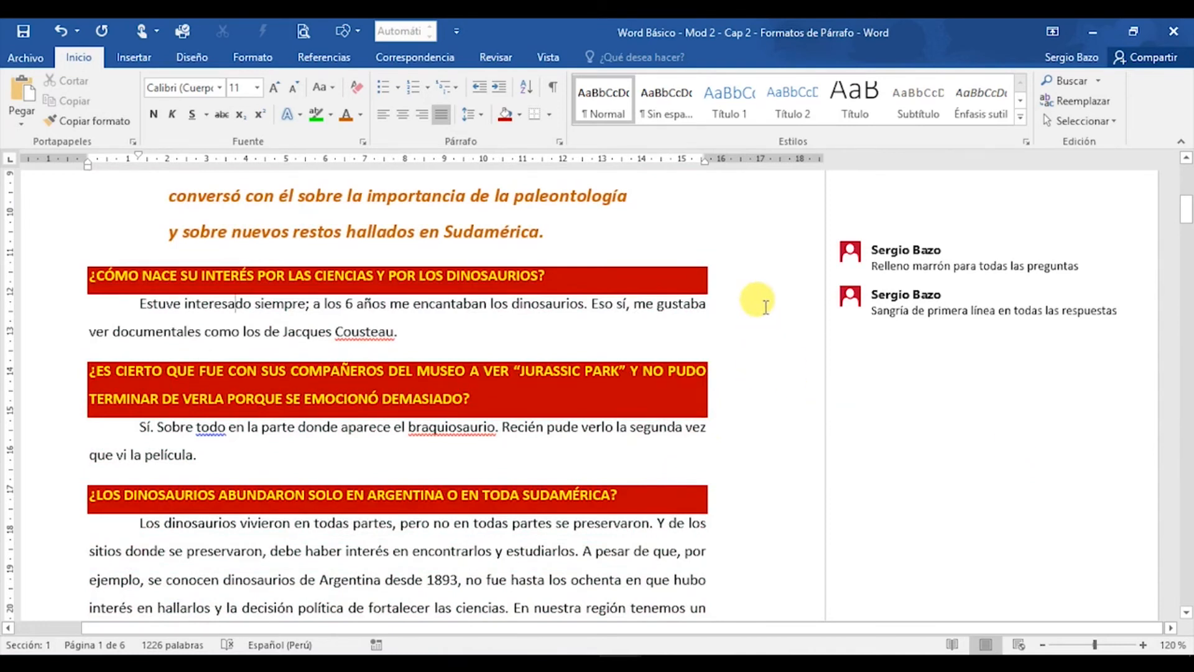
scroll(766, 306, down, 5)
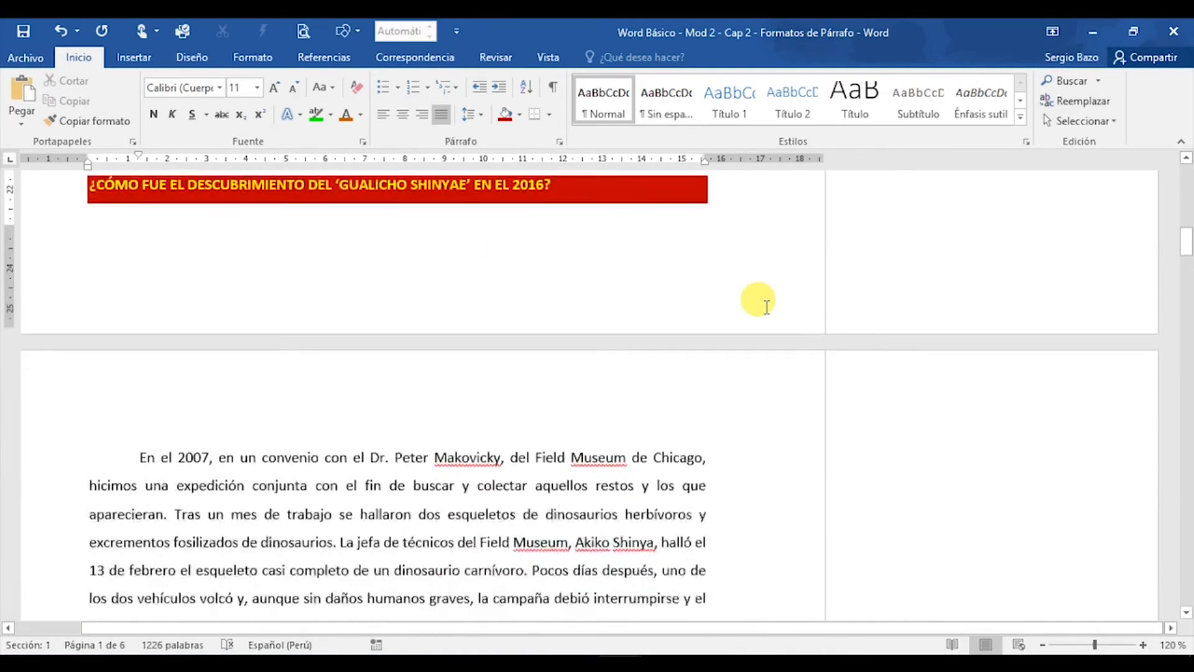
scroll(766, 306, down, 7)
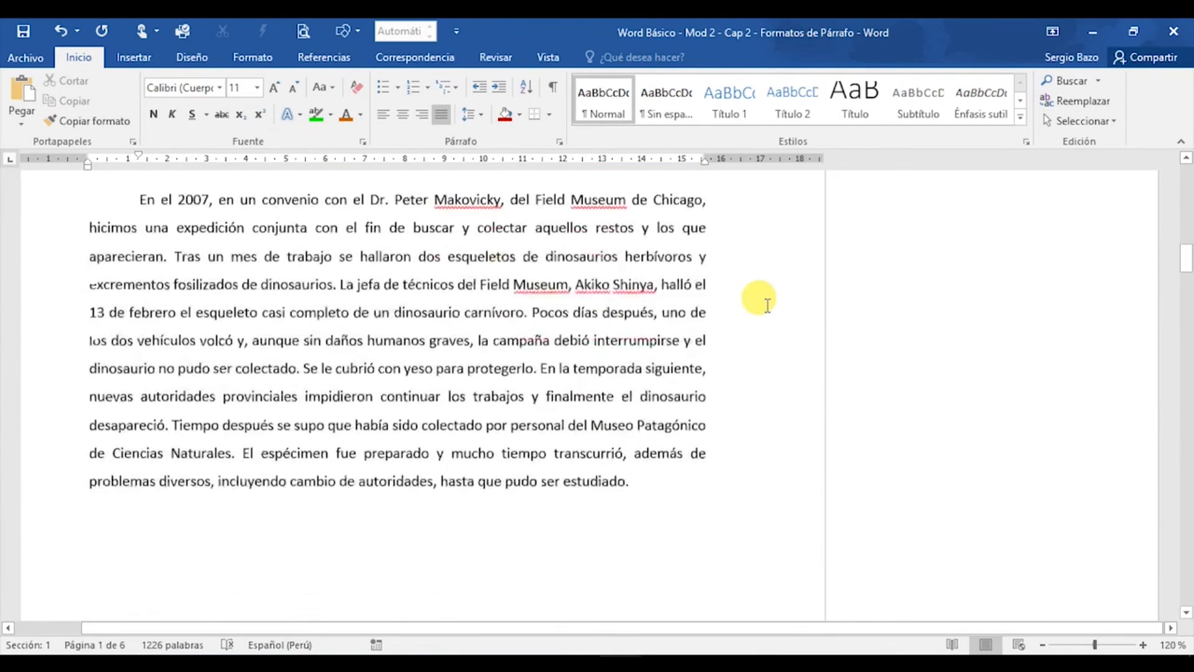
scroll(768, 305, down, 2)
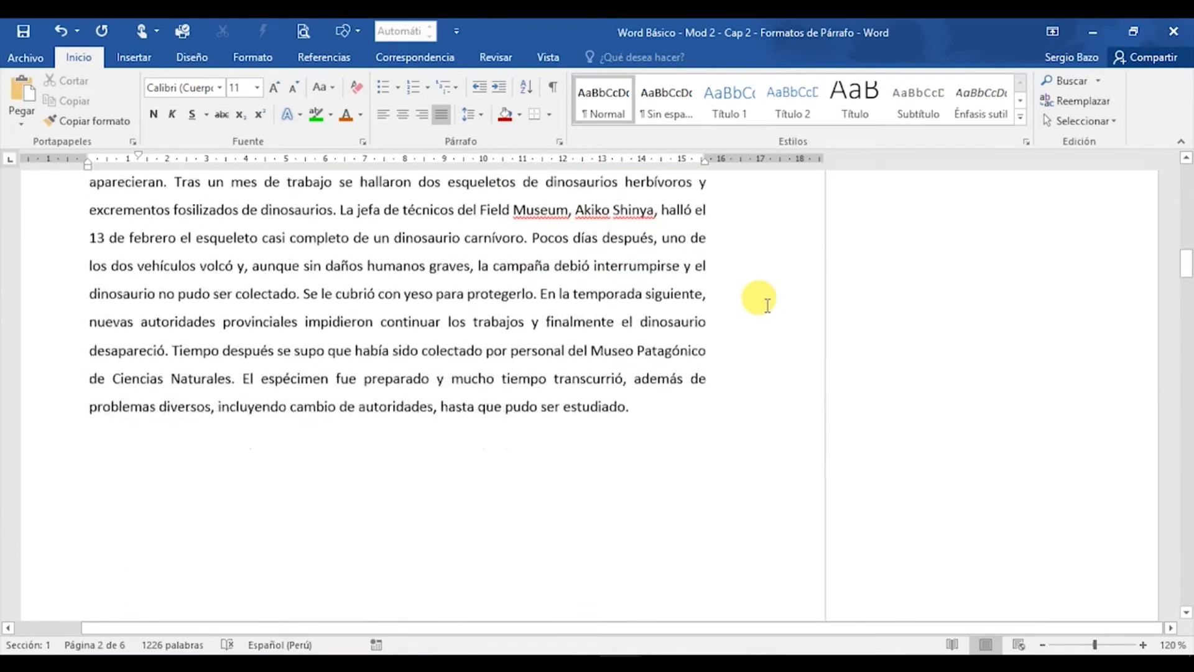
scroll(767, 305, down, 3)
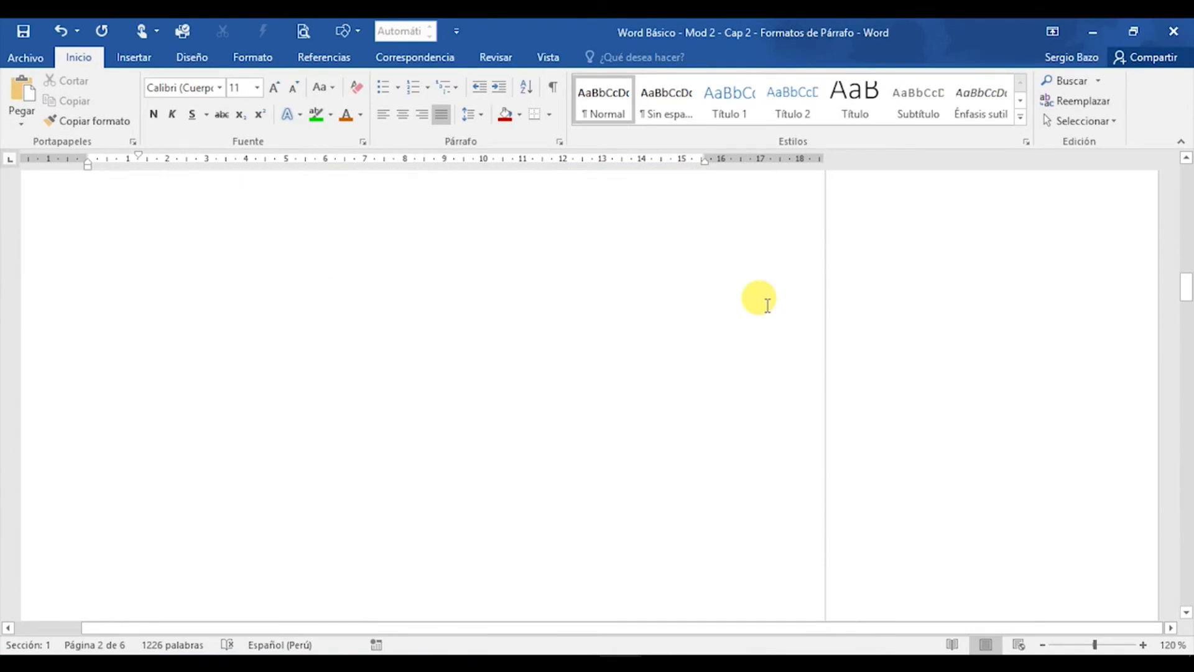
scroll(768, 305, down, 5)
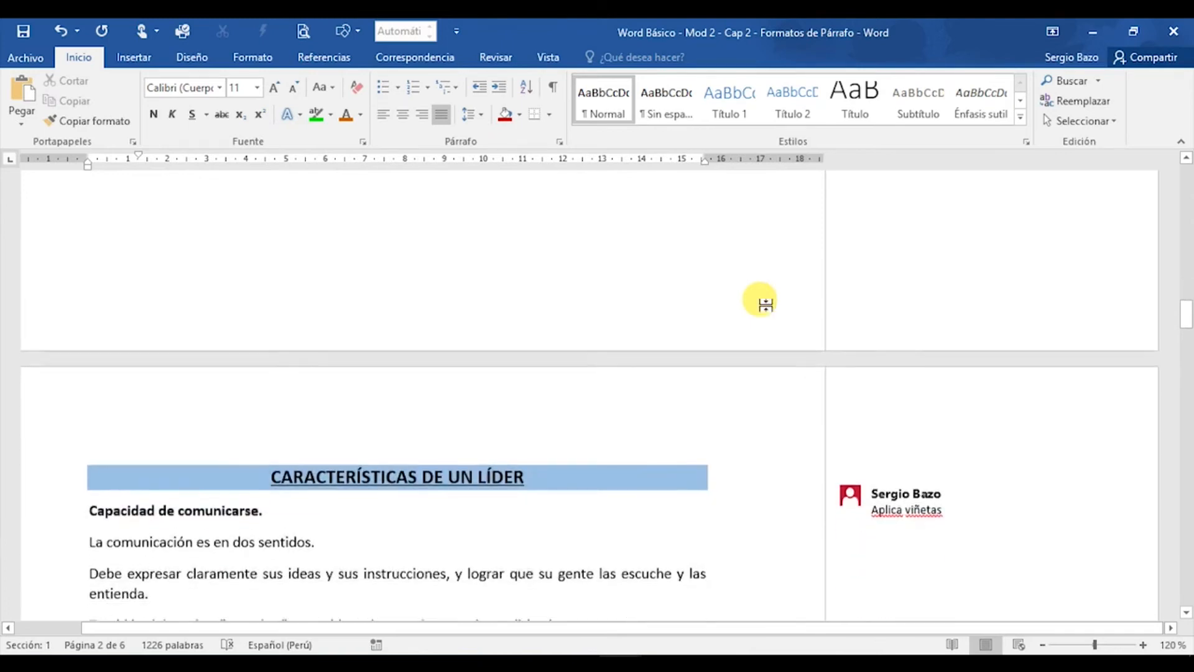
scroll(768, 305, down, 1)
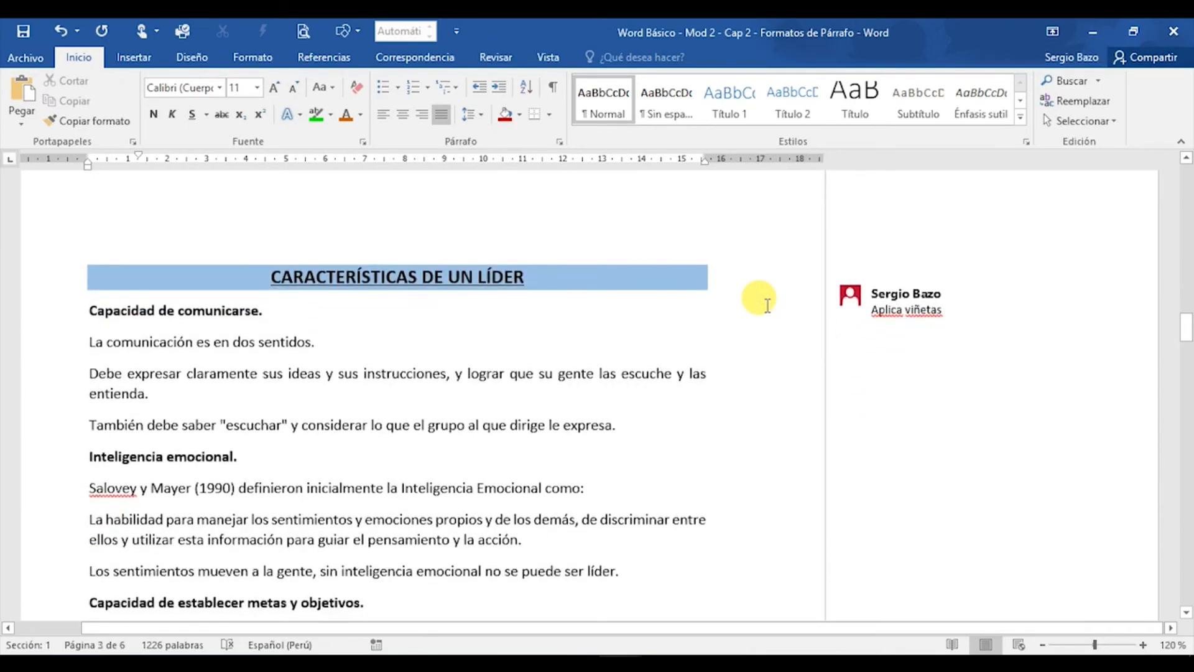
scroll(768, 304, down, 1)
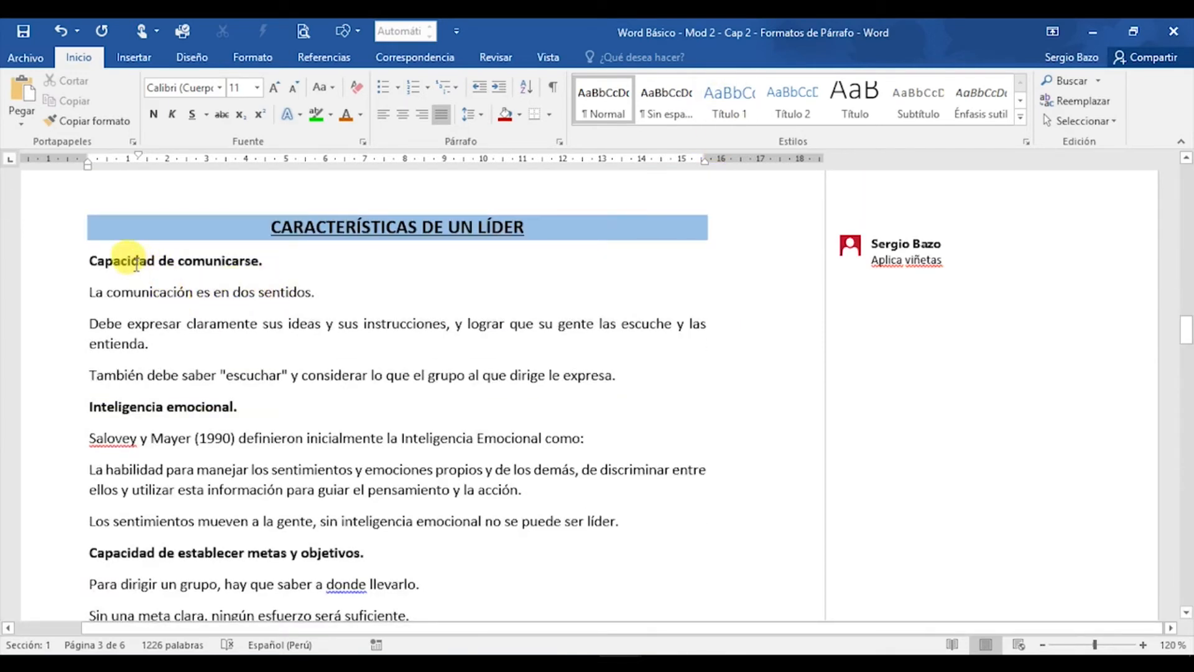
Apply round bullets to all text under "CARACTERÍSTICAS DE UN LÍDER", from "Capacidad de comunicarse" to the paragraph ending "moderna y creativa".
mouse_move(133, 262)
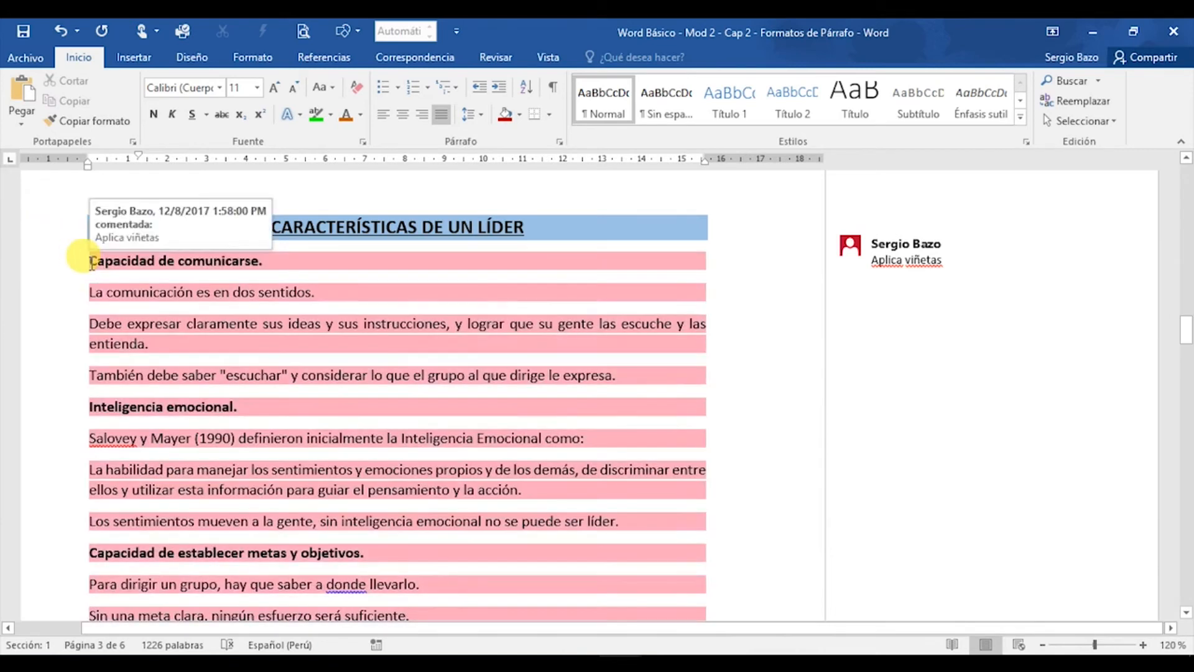
drag(115, 272, 307, 389)
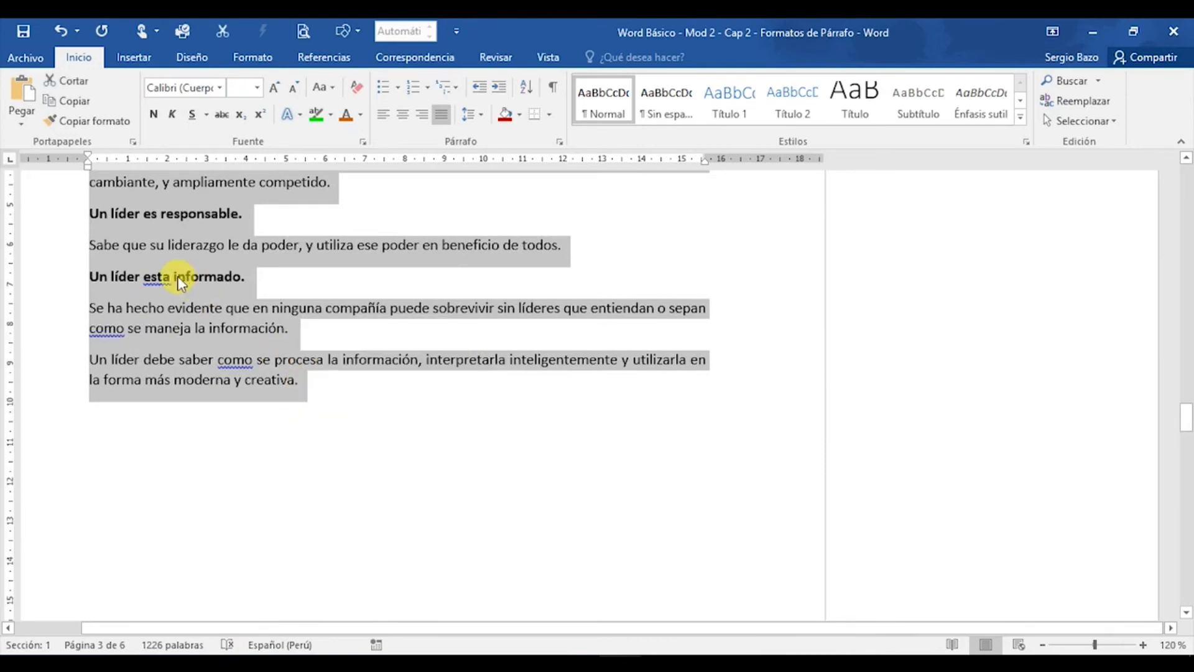
scroll(179, 274, up, 3)
scroll(178, 280, up, 15)
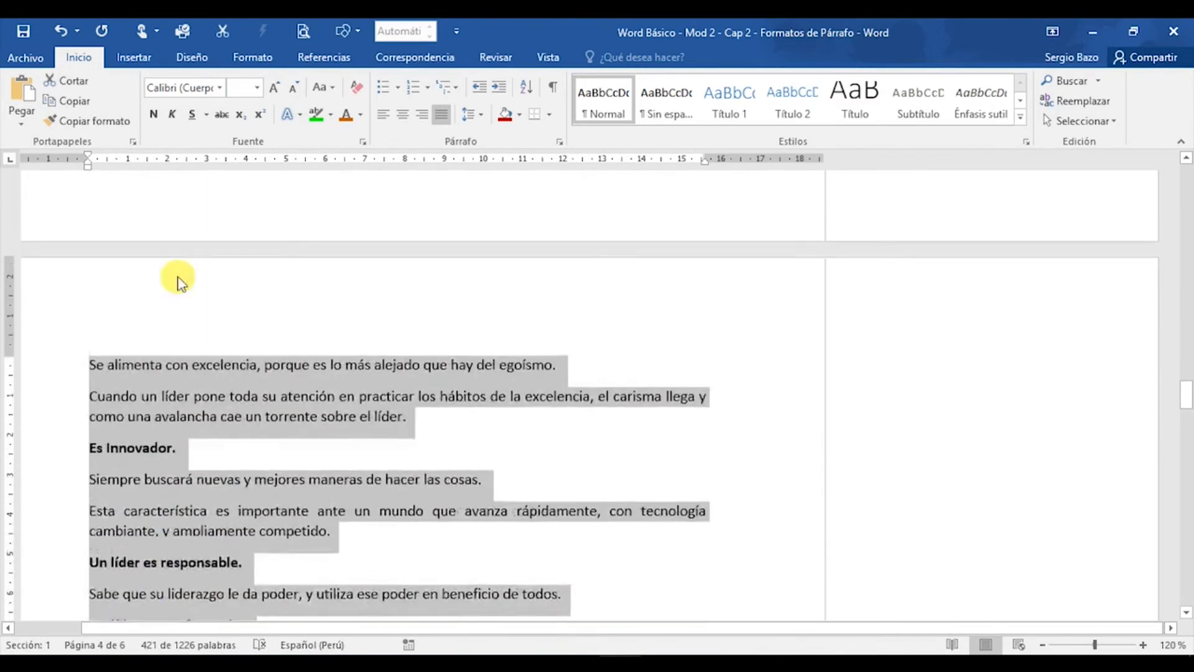
scroll(178, 279, up, 2)
scroll(178, 278, down, 9)
scroll(178, 275, down, 11)
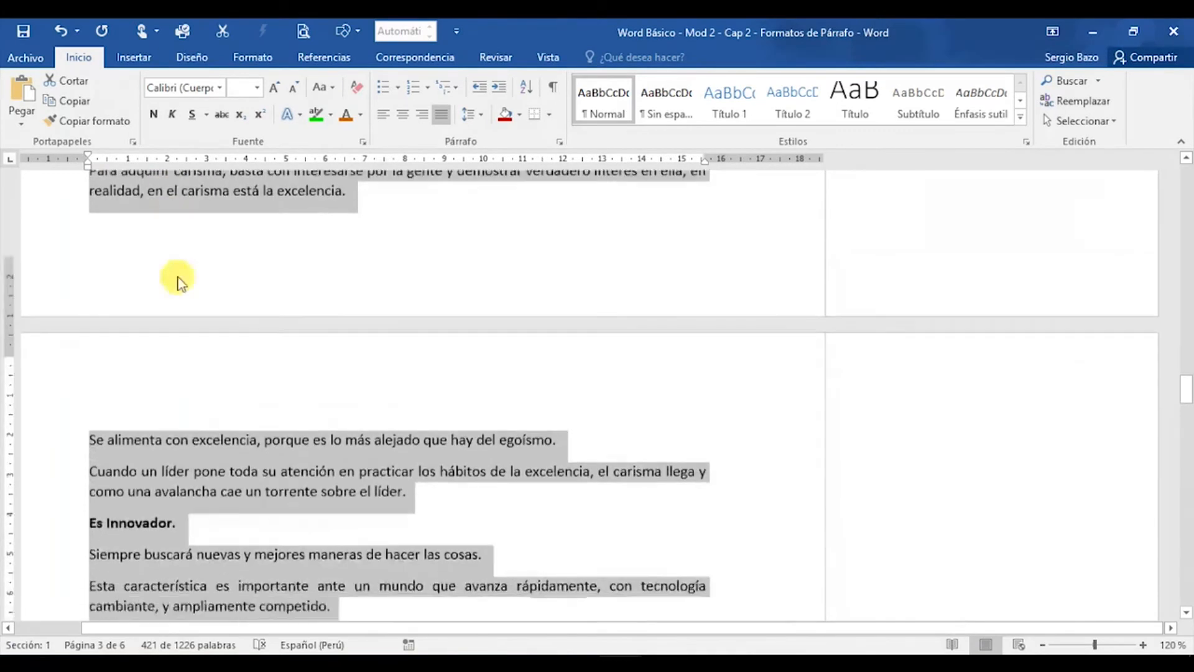
scroll(177, 275, up, 12)
scroll(178, 281, up, 10)
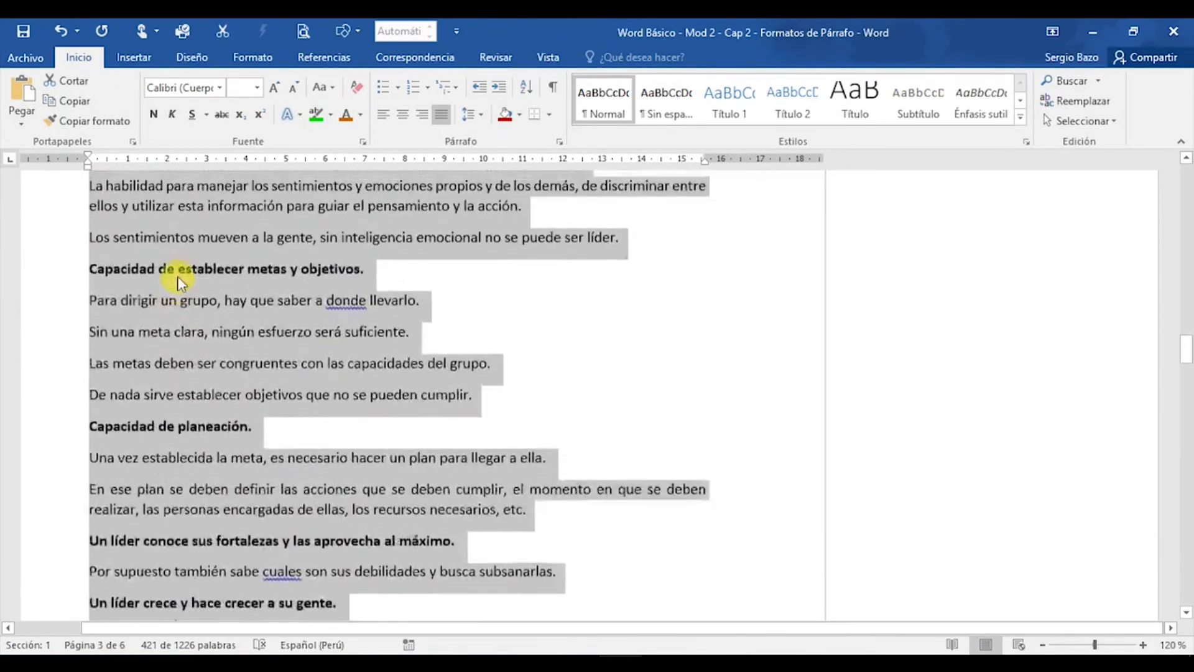
scroll(180, 282, down, 1)
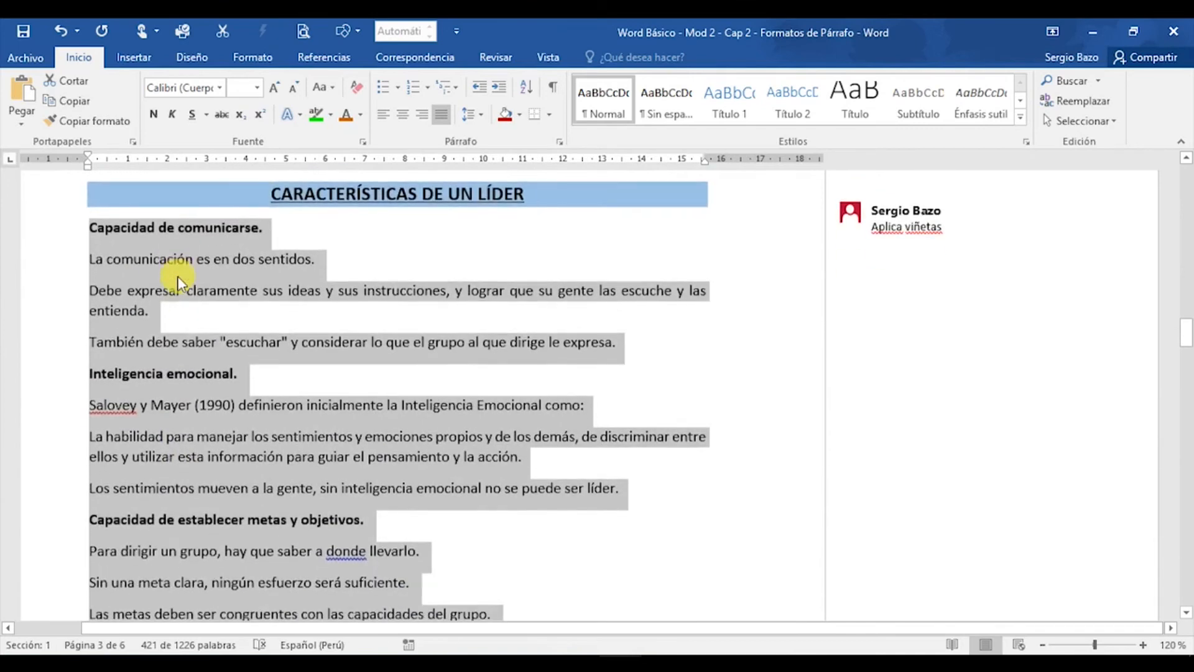
mouse_move(118, 286)
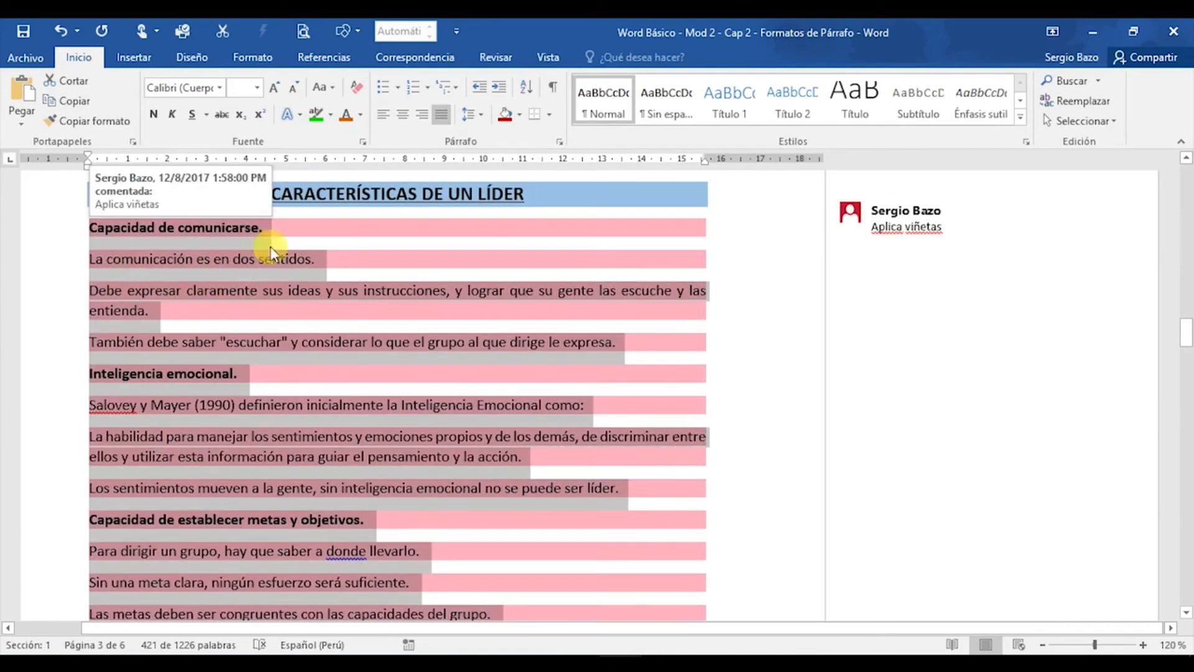
click(385, 91)
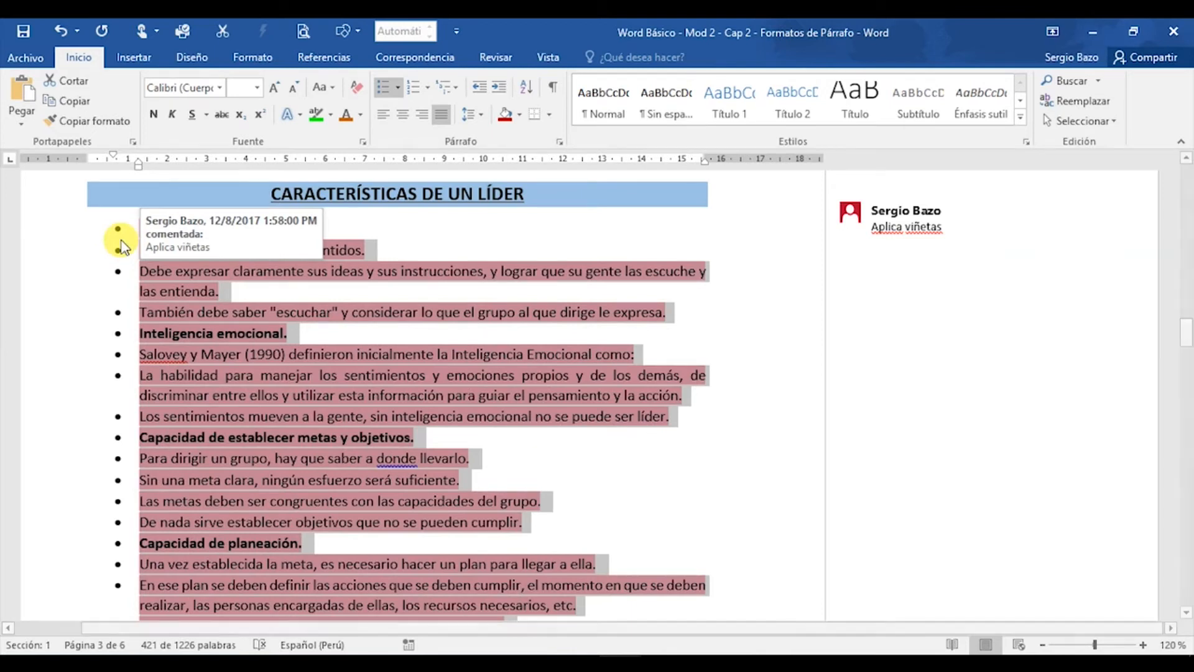
Define a new bullet with the spade symbol, character code 170 in the Symbol font, for the selected leadership paragraphs.
click(398, 92)
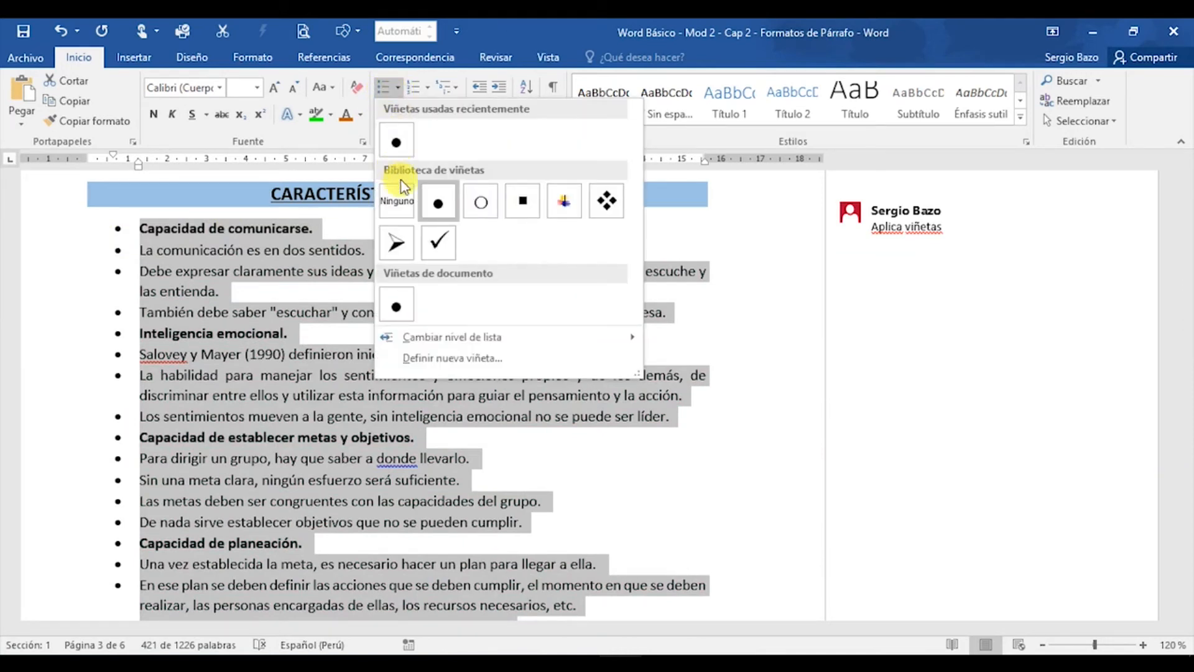
click(435, 213)
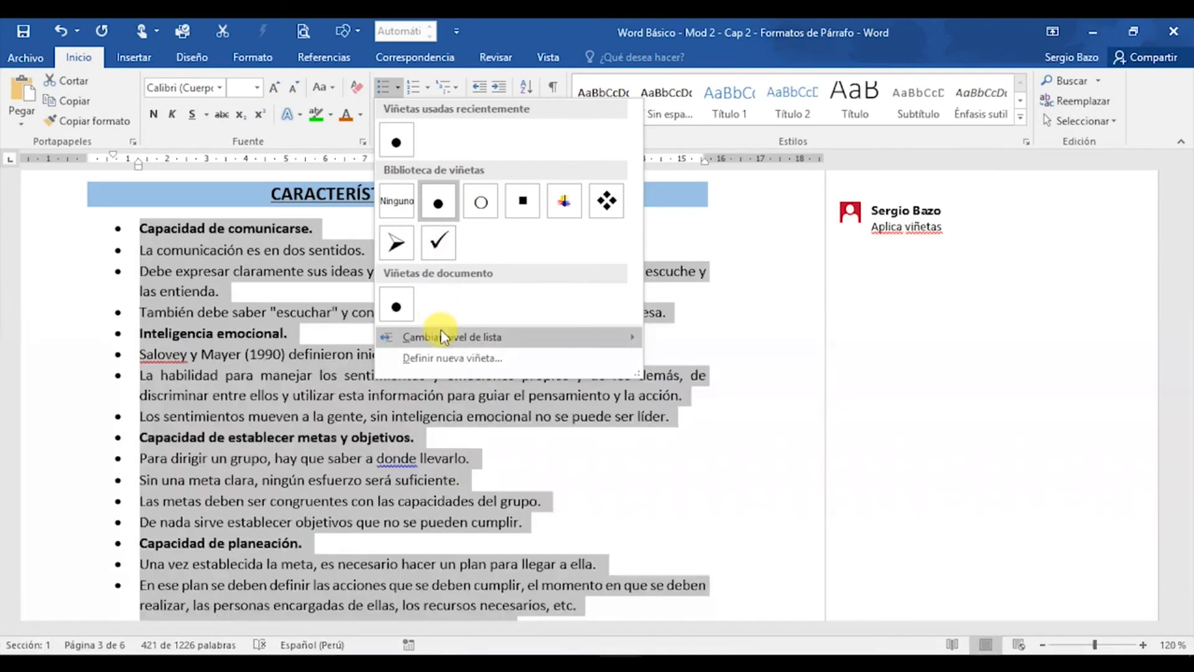
mouse_move(444, 339)
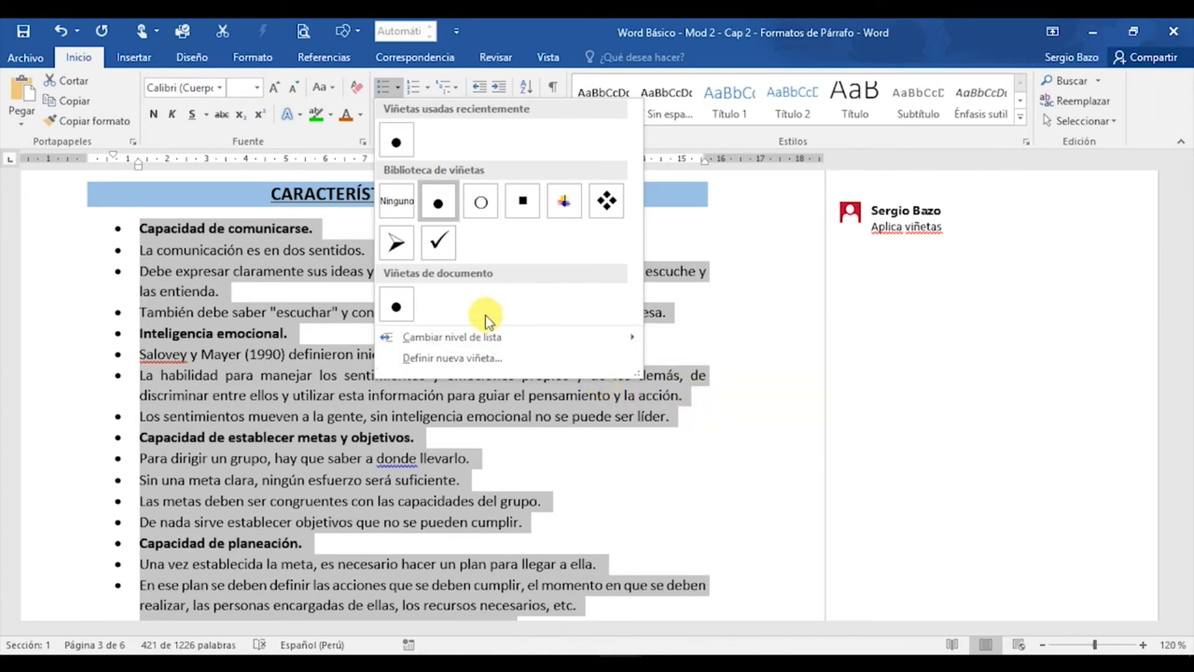
click(450, 359)
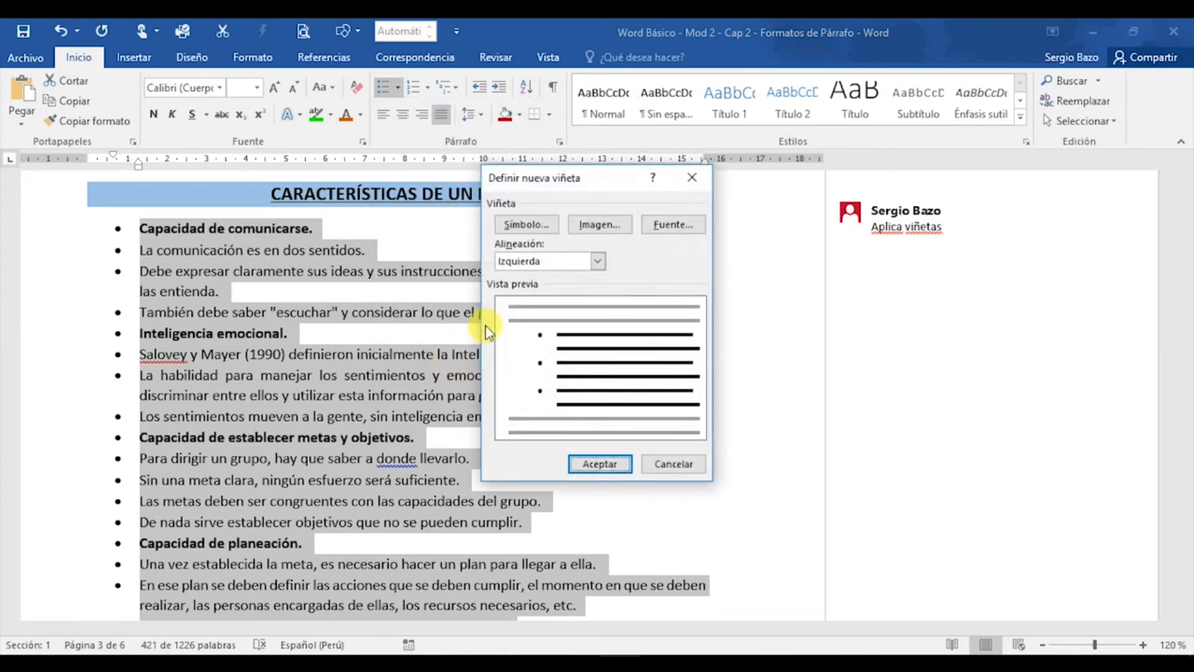
click(520, 225)
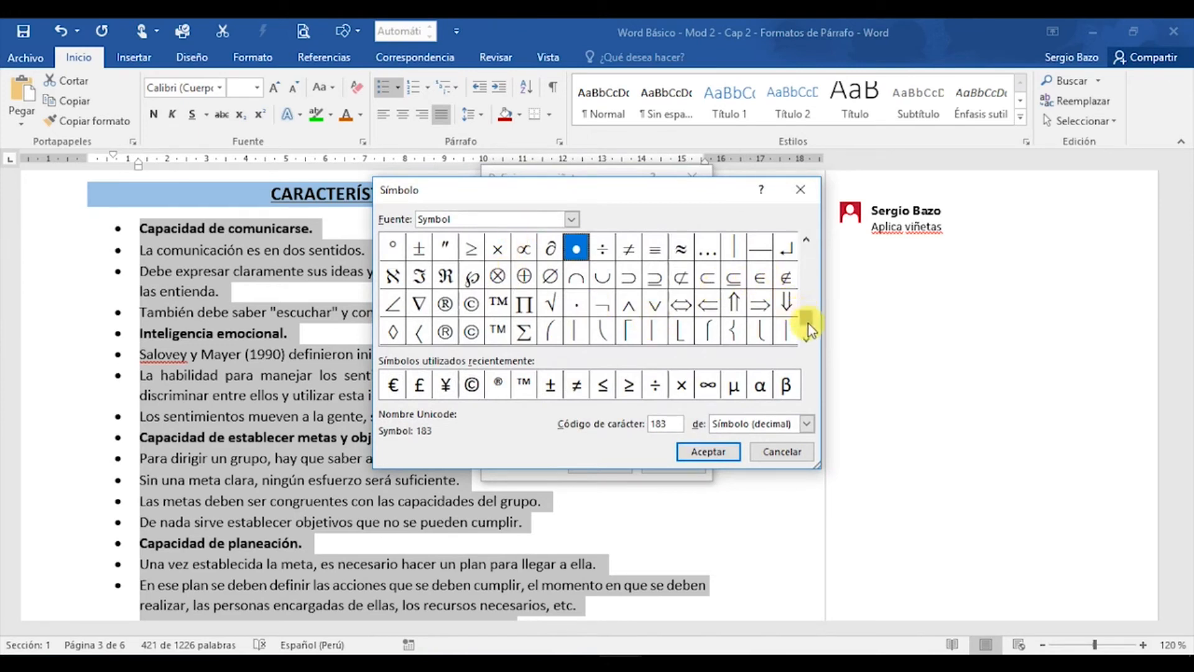
mouse_move(808, 297)
mouse_down()
mouse_move(807, 248)
mouse_move(807, 314)
mouse_up()
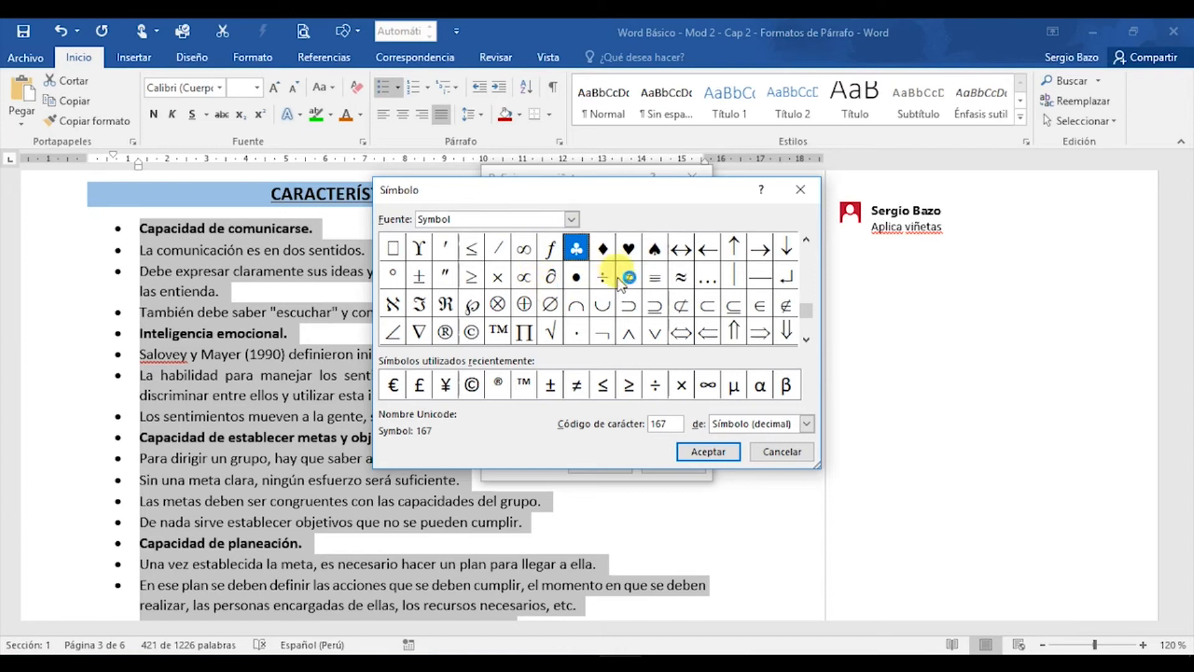
click(654, 250)
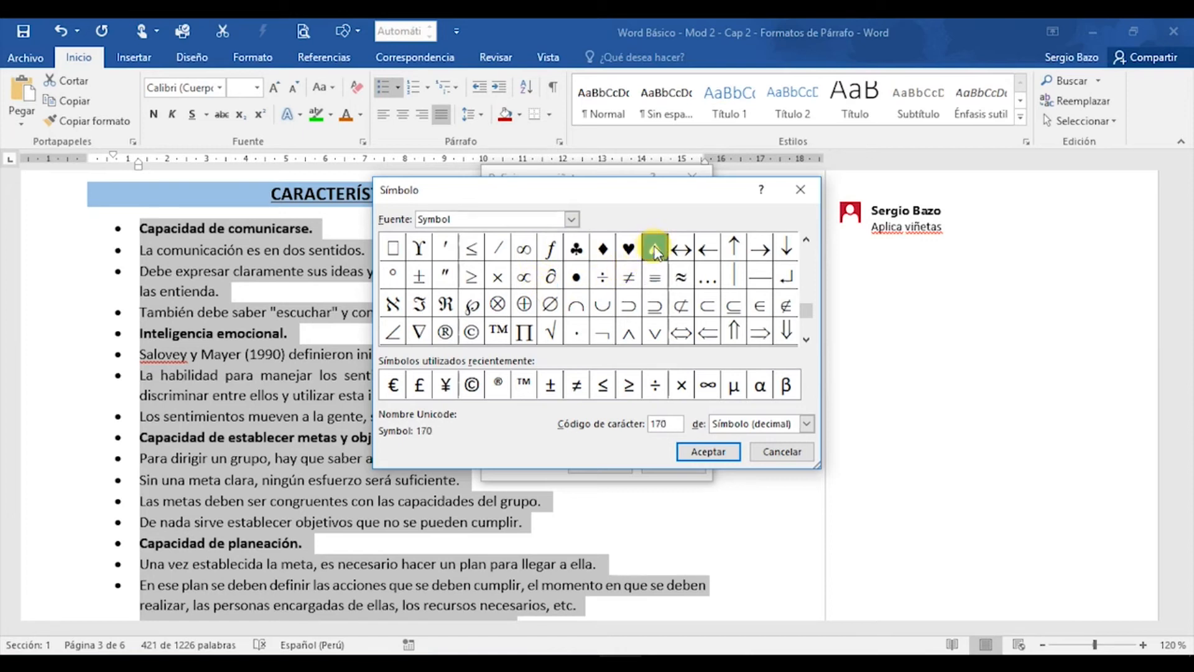
click(707, 453)
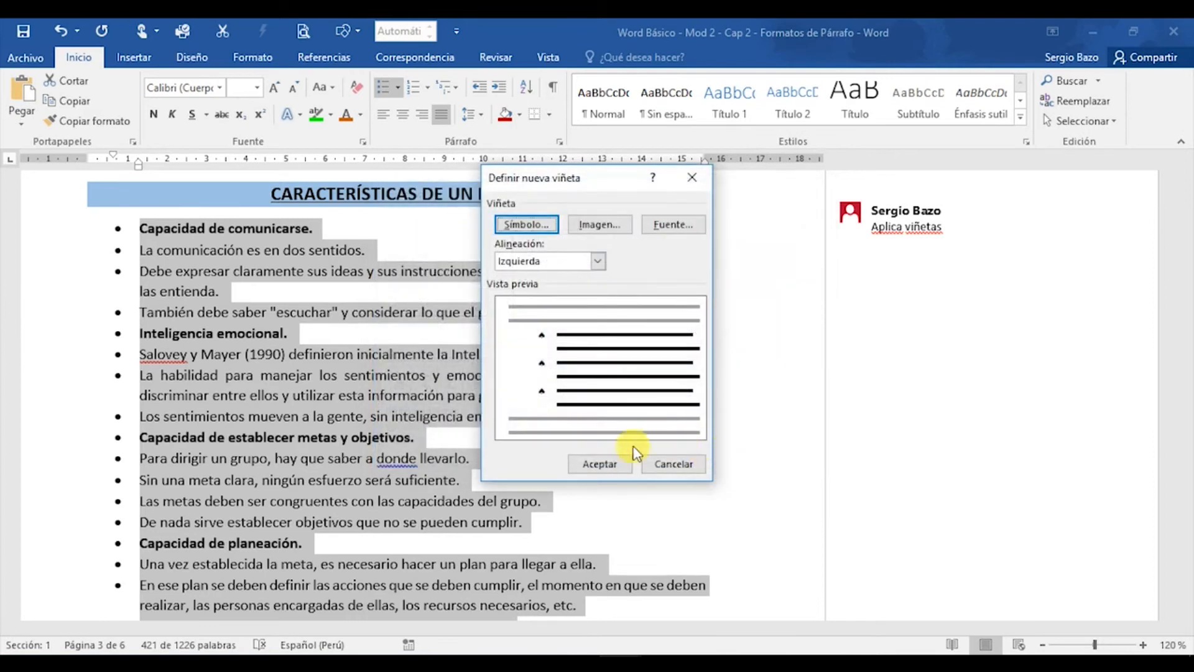
click(611, 465)
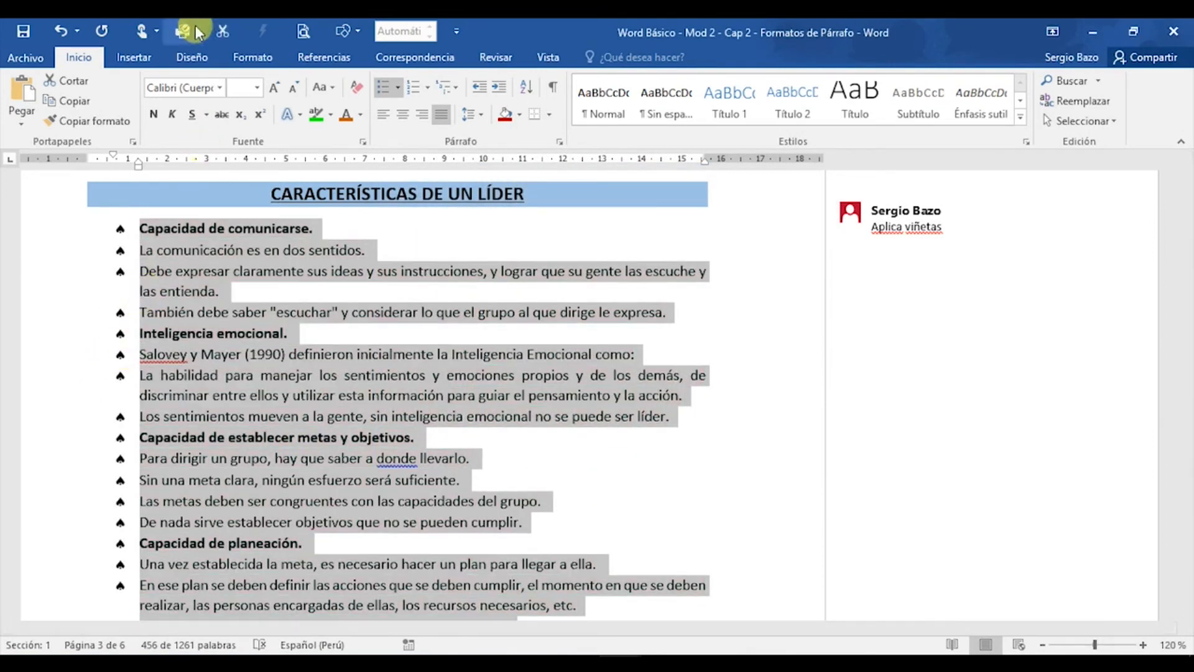
View the picture sources offered for defining a new bullet, and close them without inserting an image.
click(403, 88)
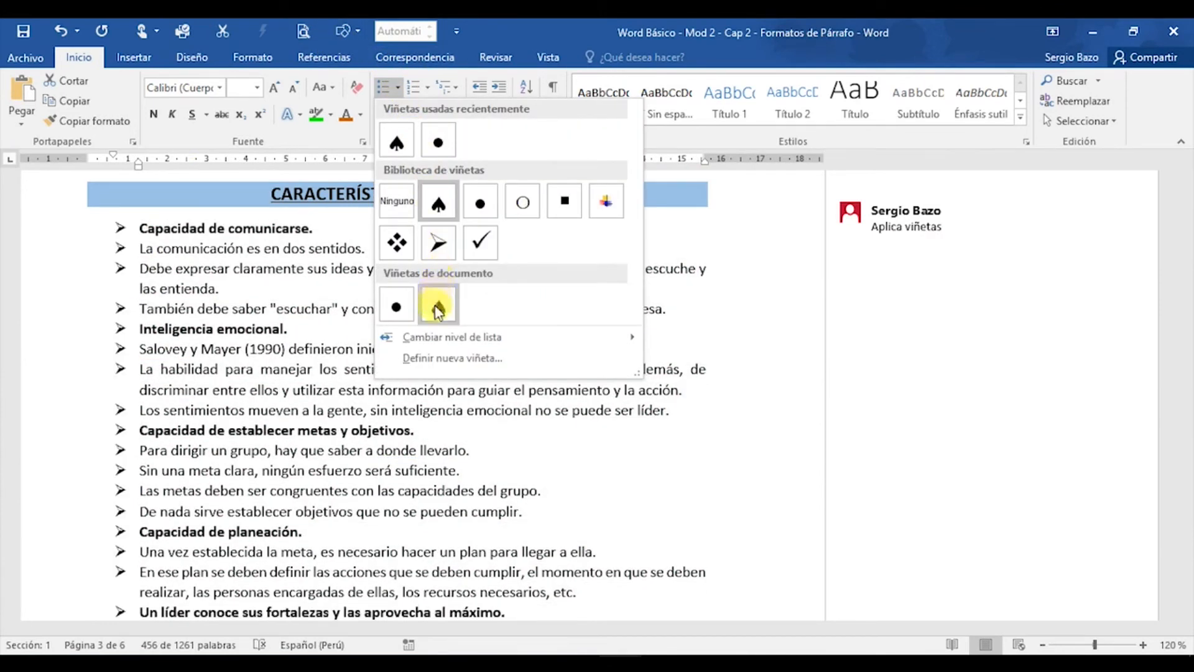
click(433, 359)
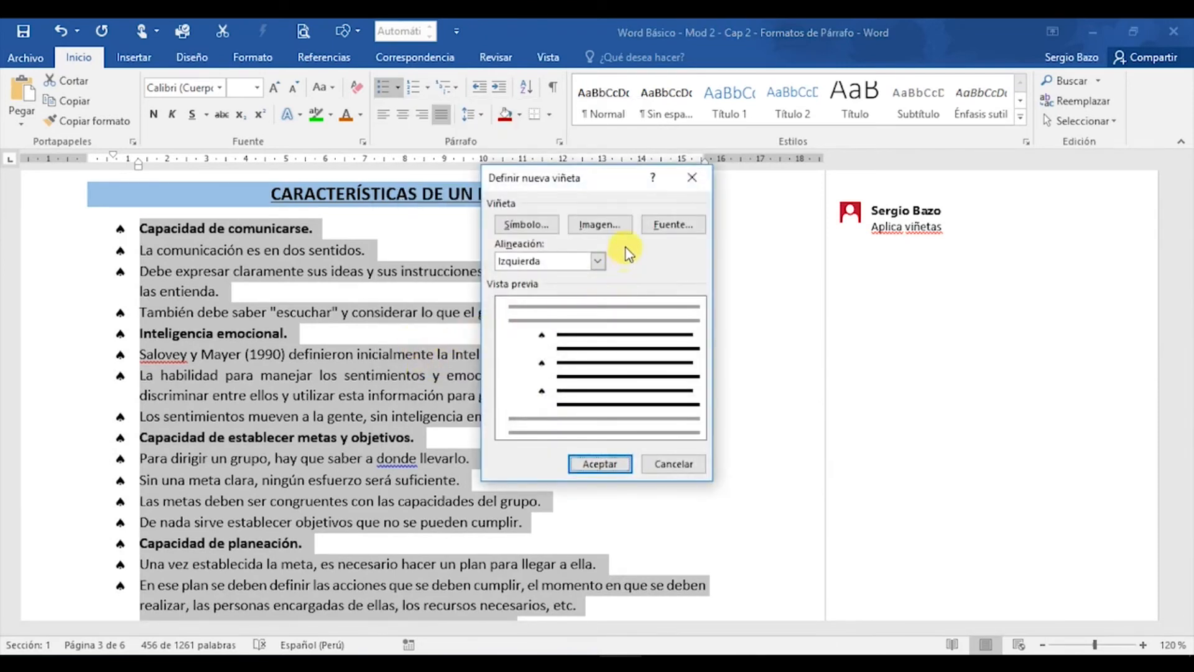
click(621, 230)
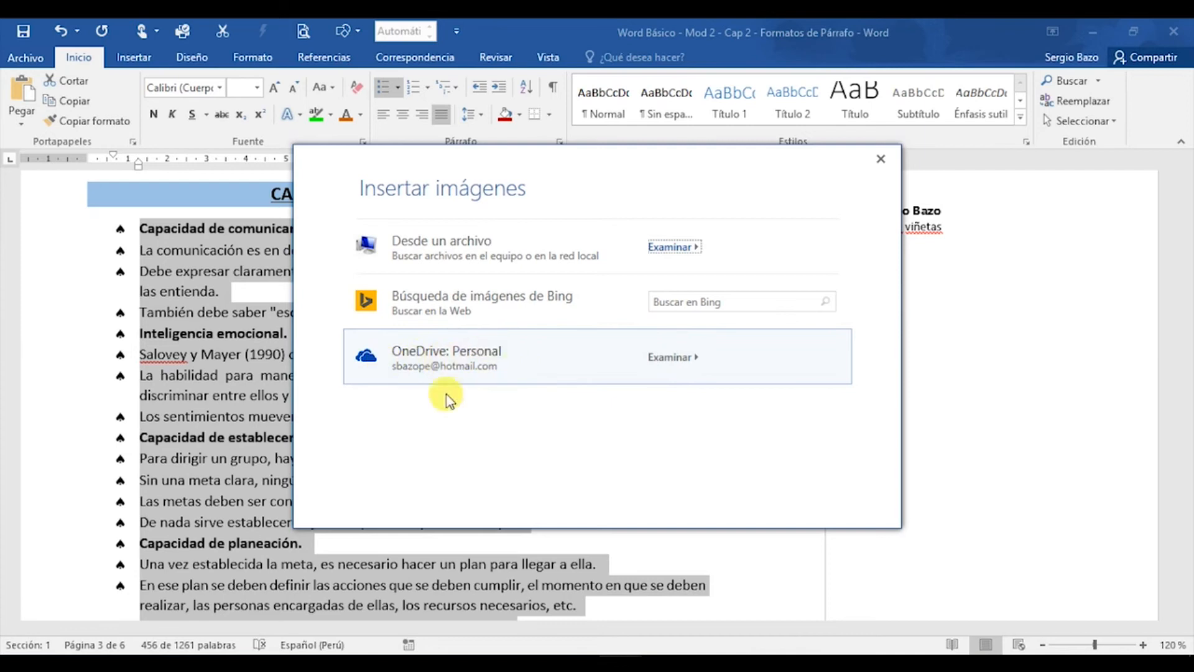
click(883, 160)
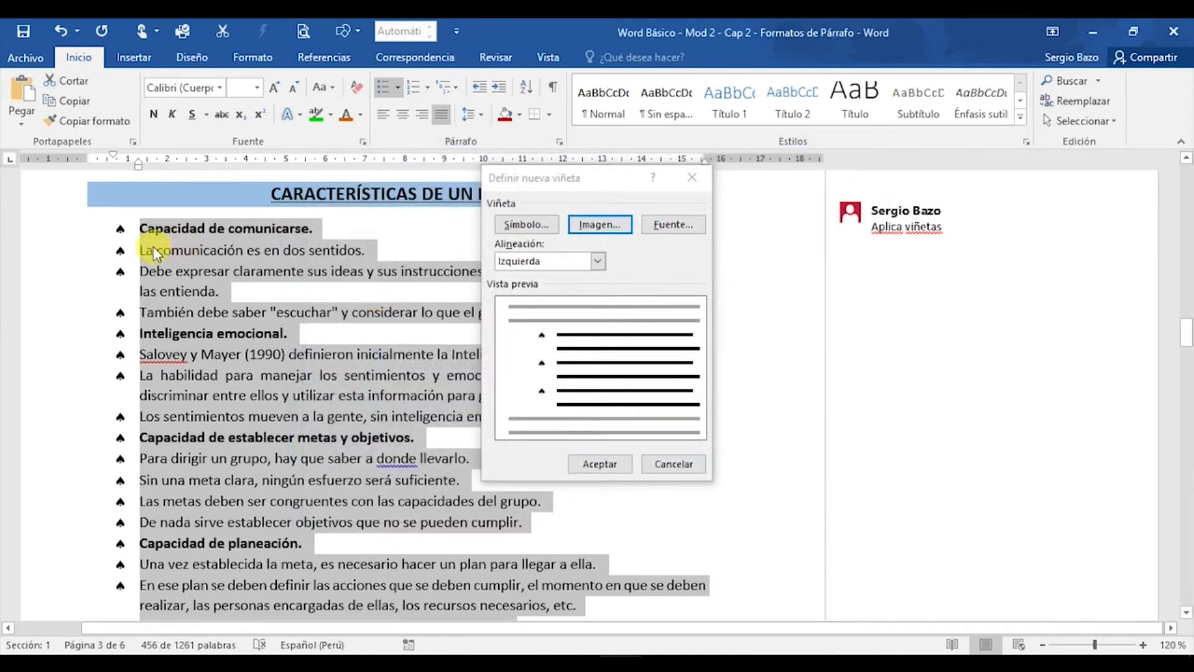
Browse the Symbol font characters offered for a new bullet, and close the definition without changing the spade bullet.
click(538, 229)
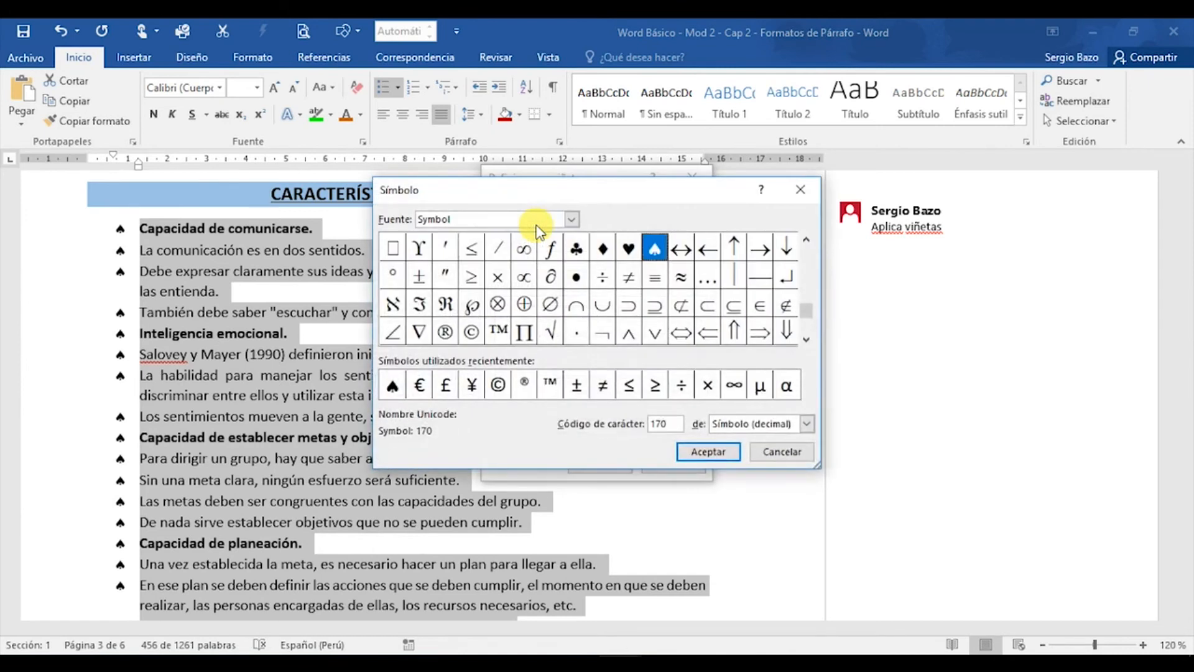
drag(807, 306, 818, 272)
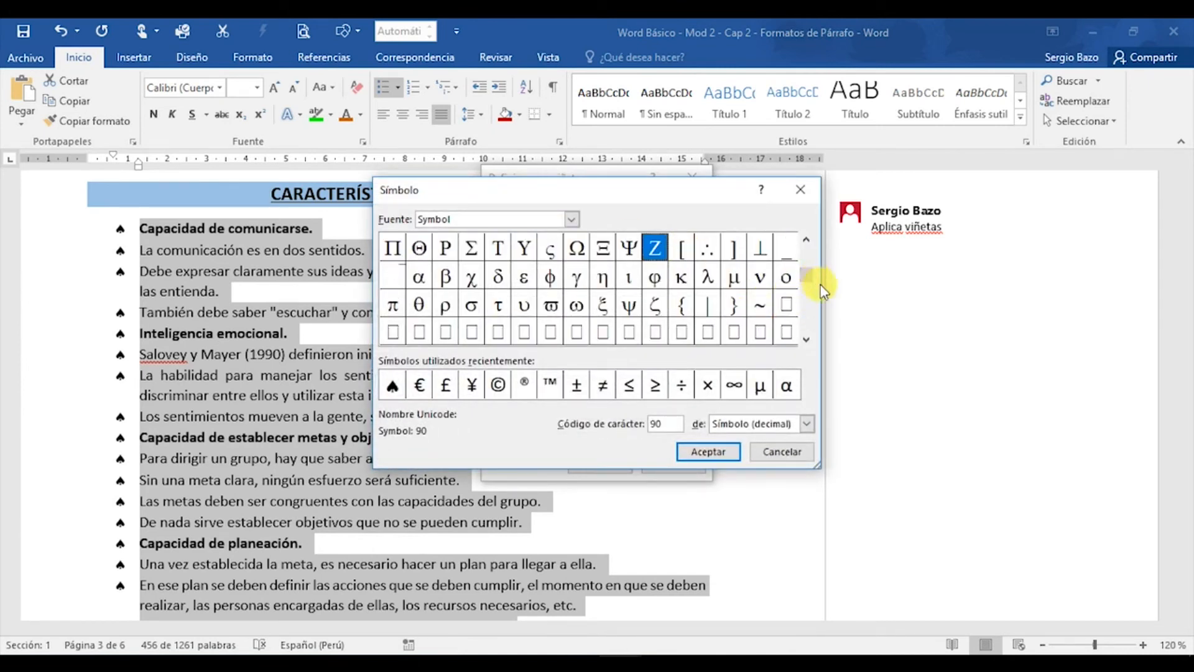
click(809, 325)
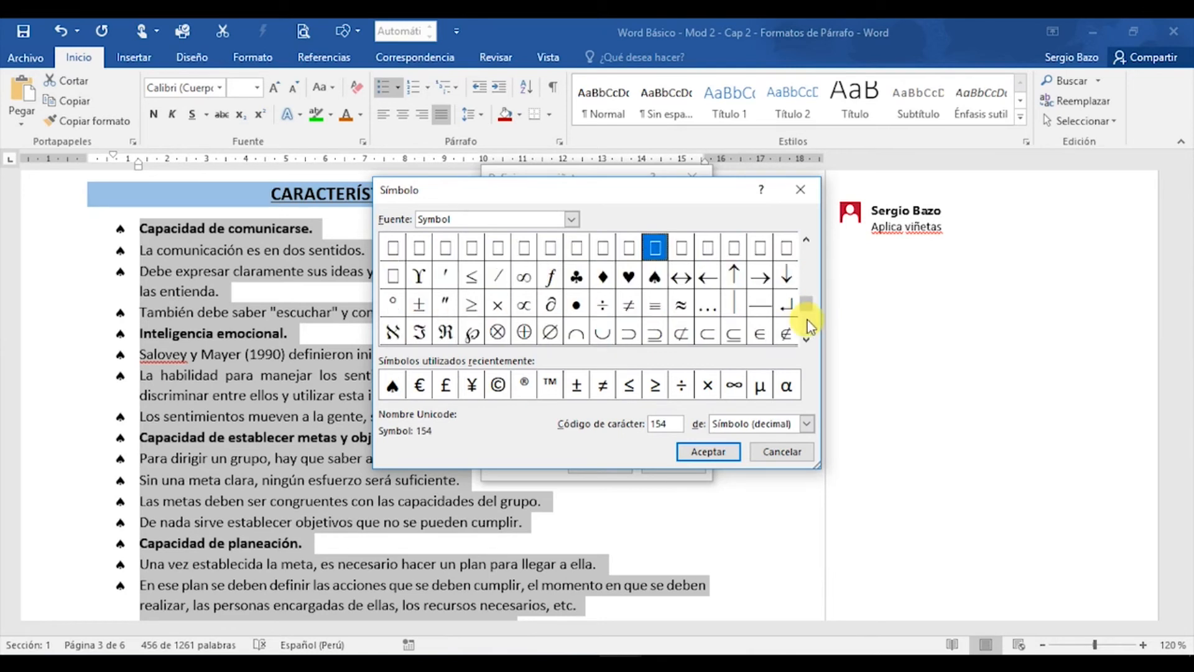
click(810, 260)
click(811, 260)
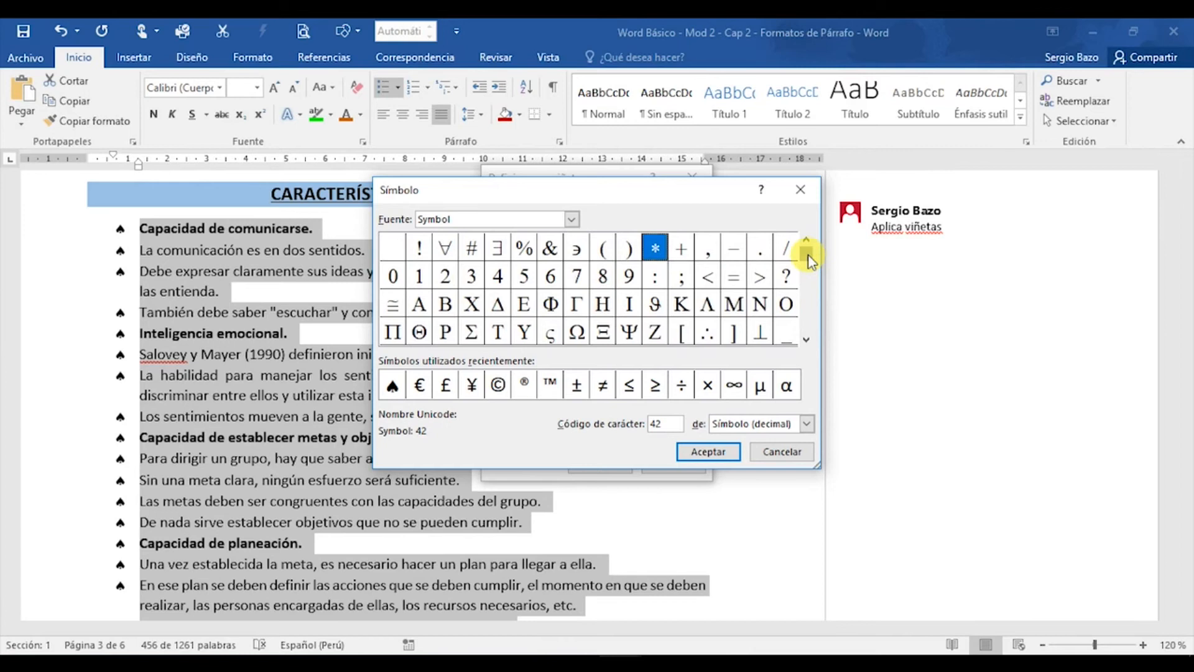
click(809, 341)
click(809, 340)
click(809, 341)
click(808, 340)
click(808, 340)
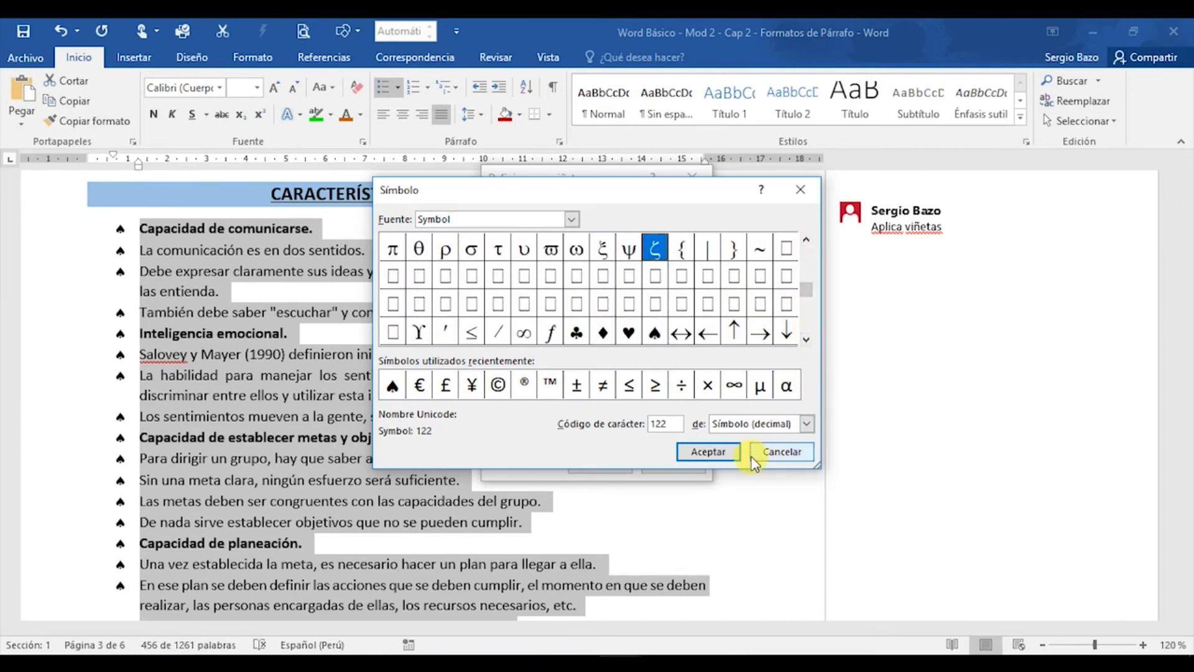
click(782, 452)
click(672, 461)
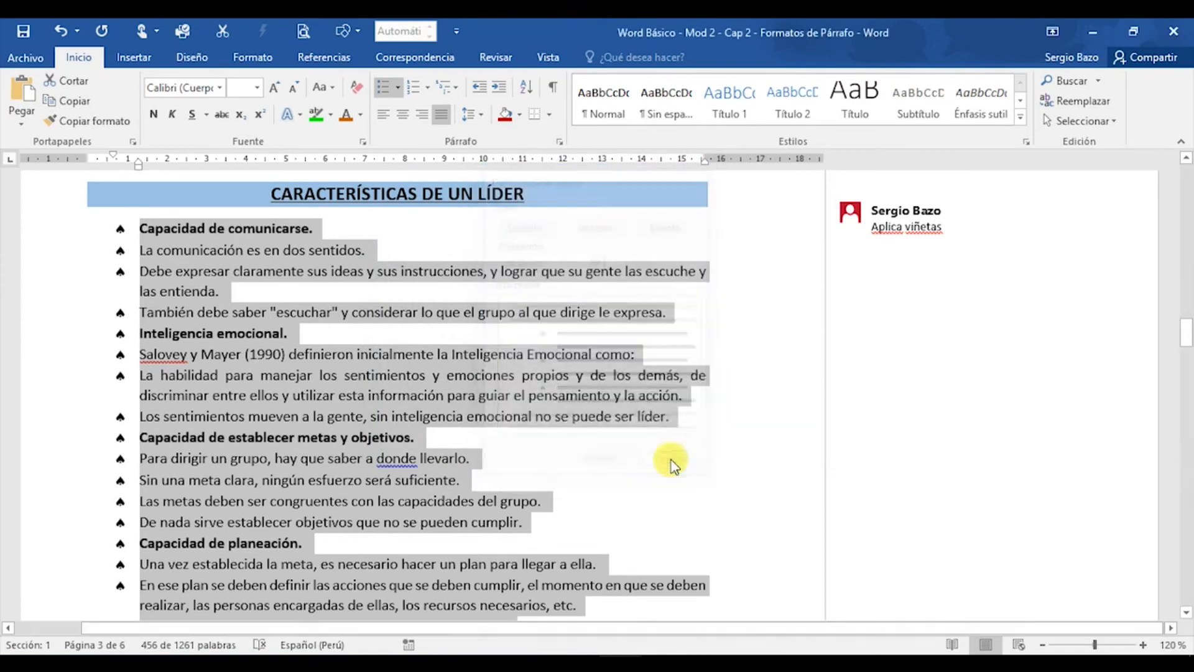
Apply check mark bullets from the bullet library to all the selected leadership paragraphs, and clear the selection.
click(398, 88)
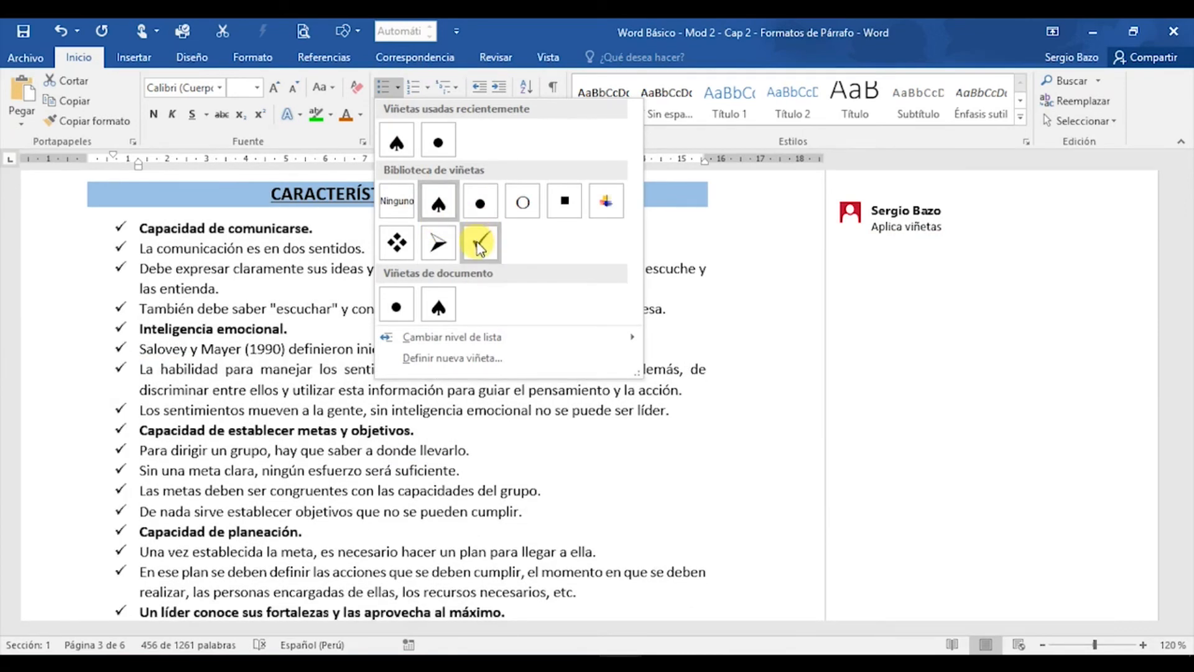
click(480, 244)
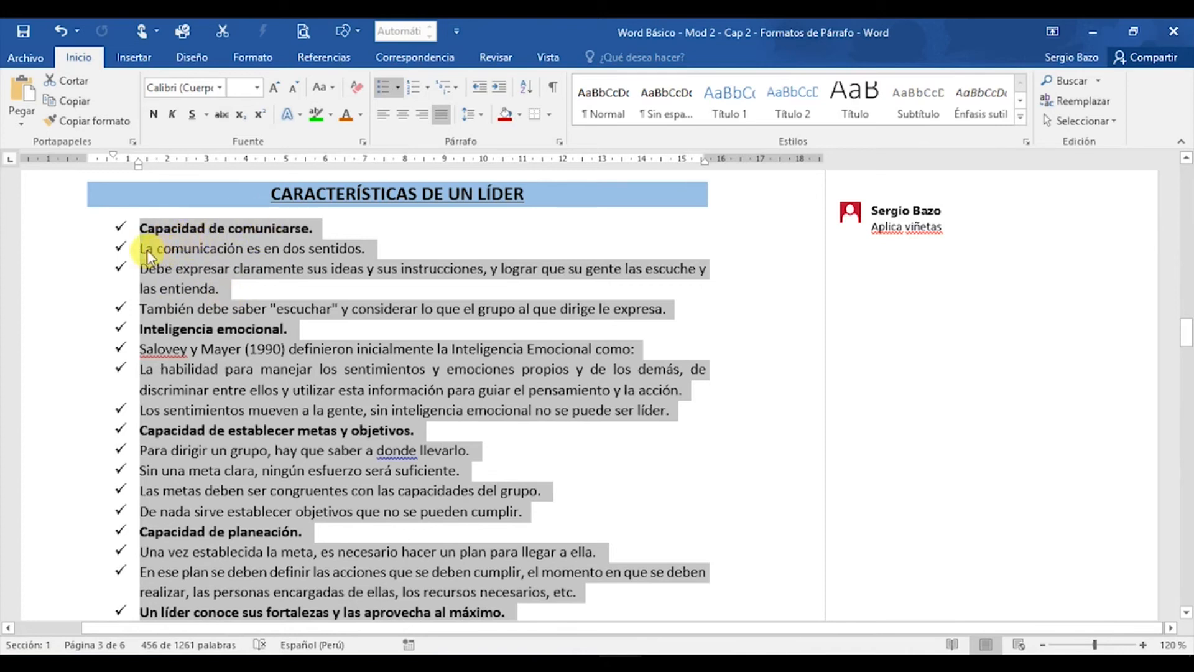
mouse_move(144, 249)
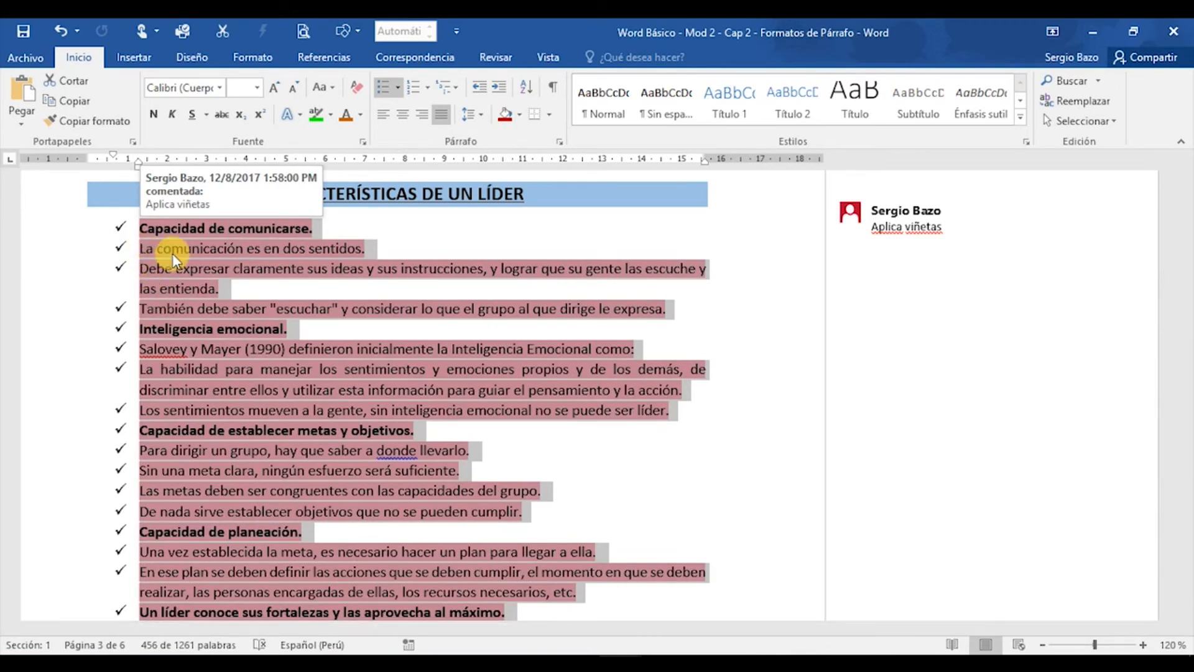
click(172, 248)
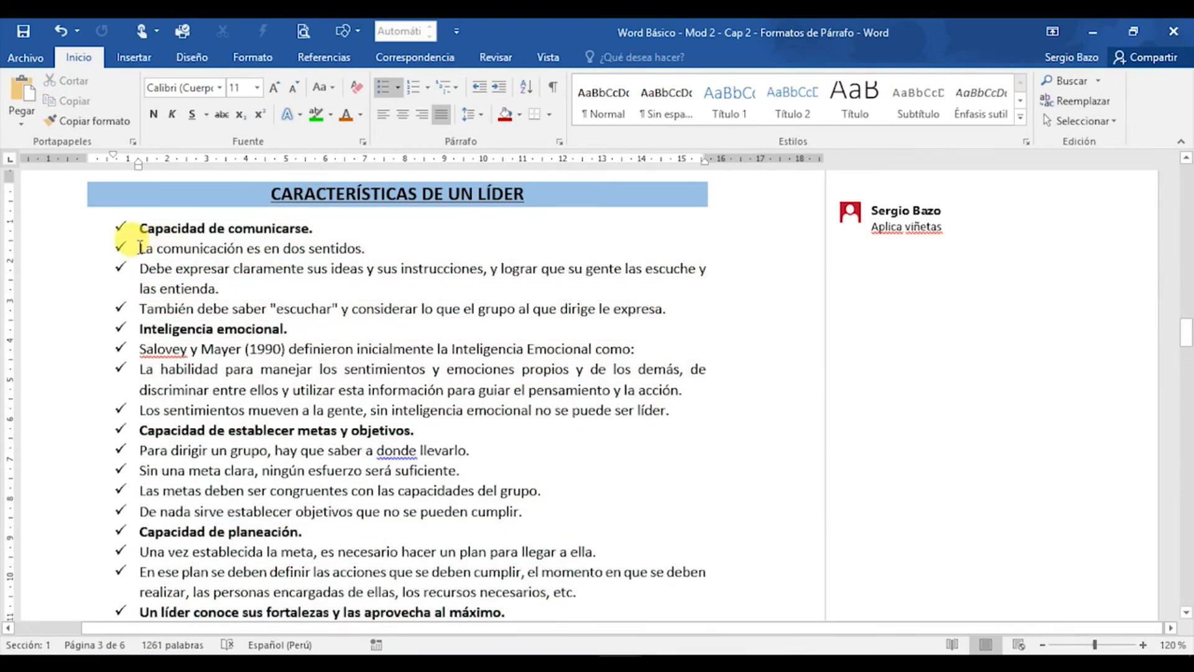
Demote the three paragraphs under "Capacidad de comunicarse" one list level, and give them hollow circle bullets.
drag(138, 247, 670, 318)
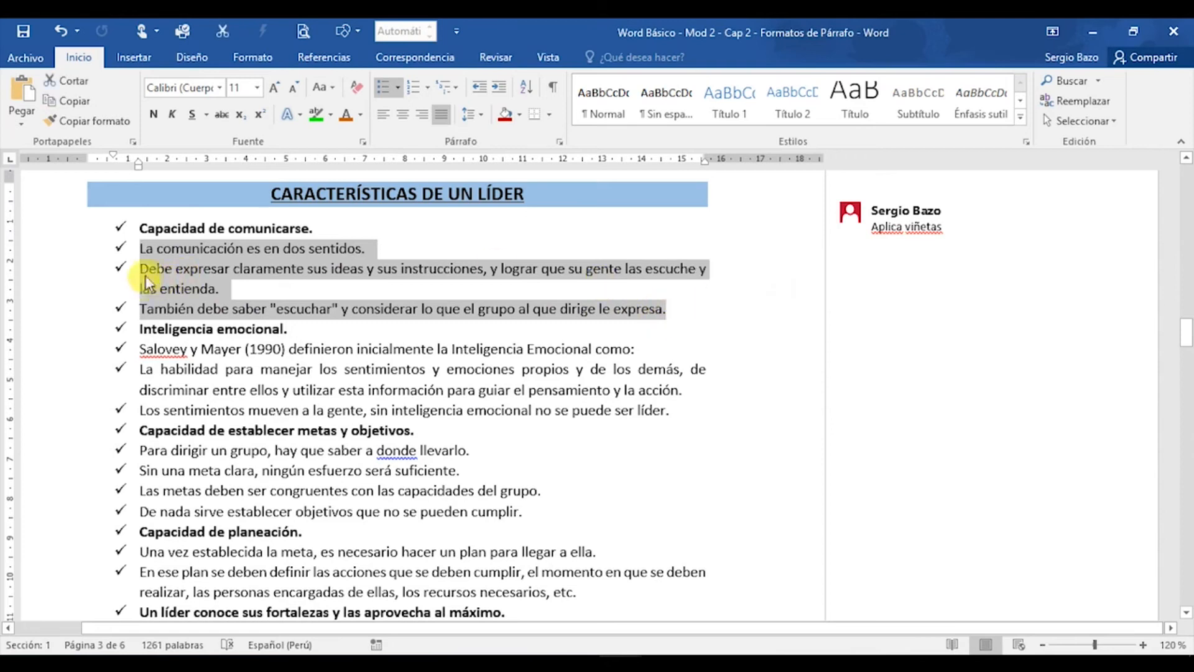
mouse_move(148, 306)
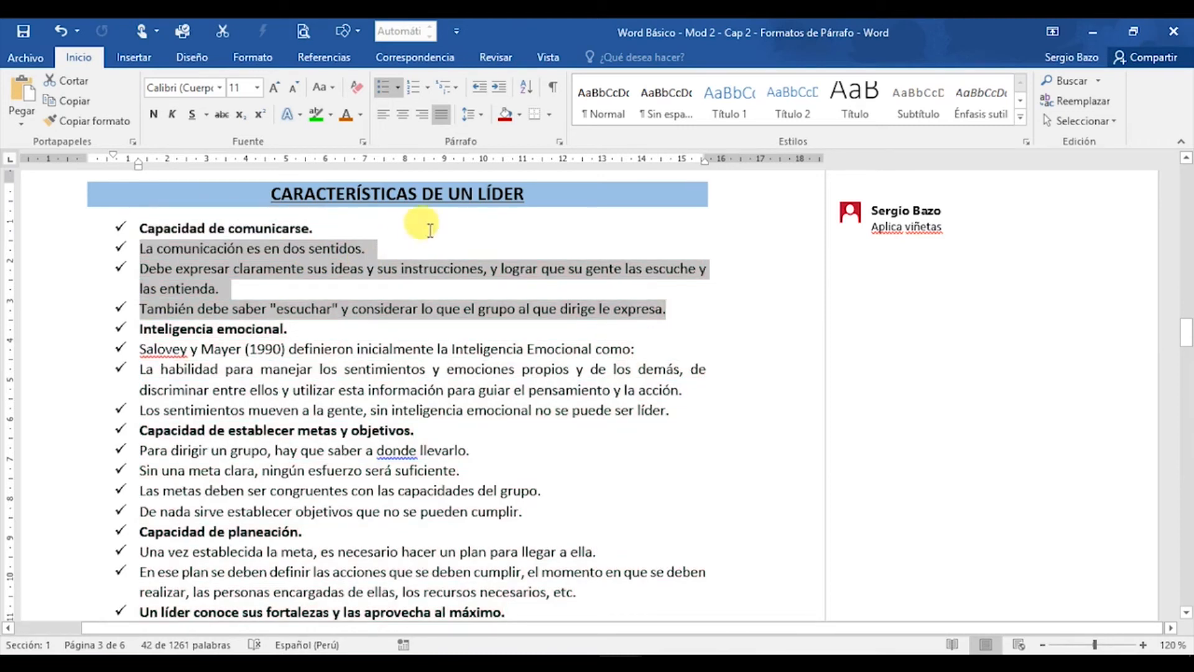
click(499, 90)
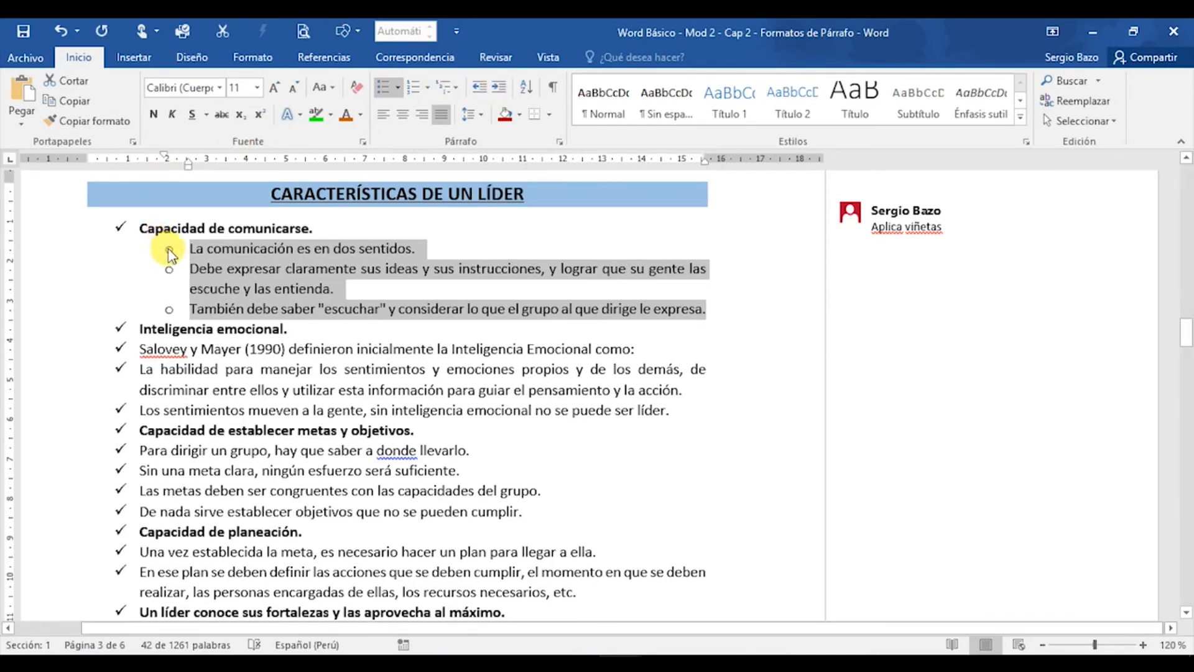
mouse_move(173, 268)
click(398, 86)
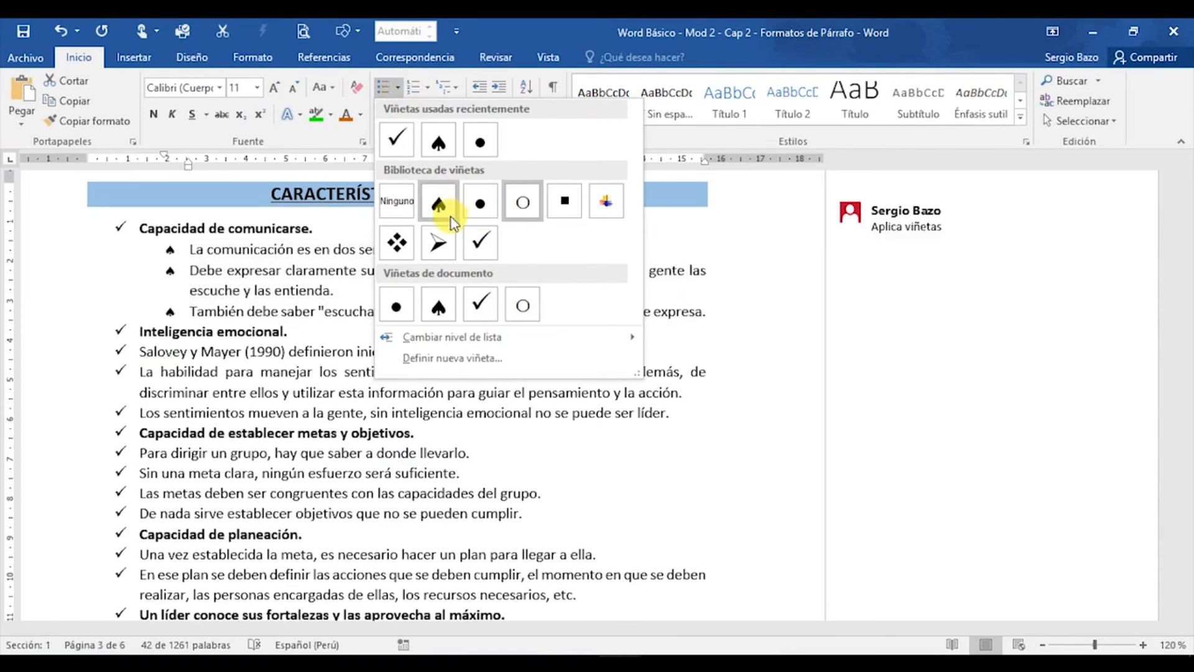
click(522, 202)
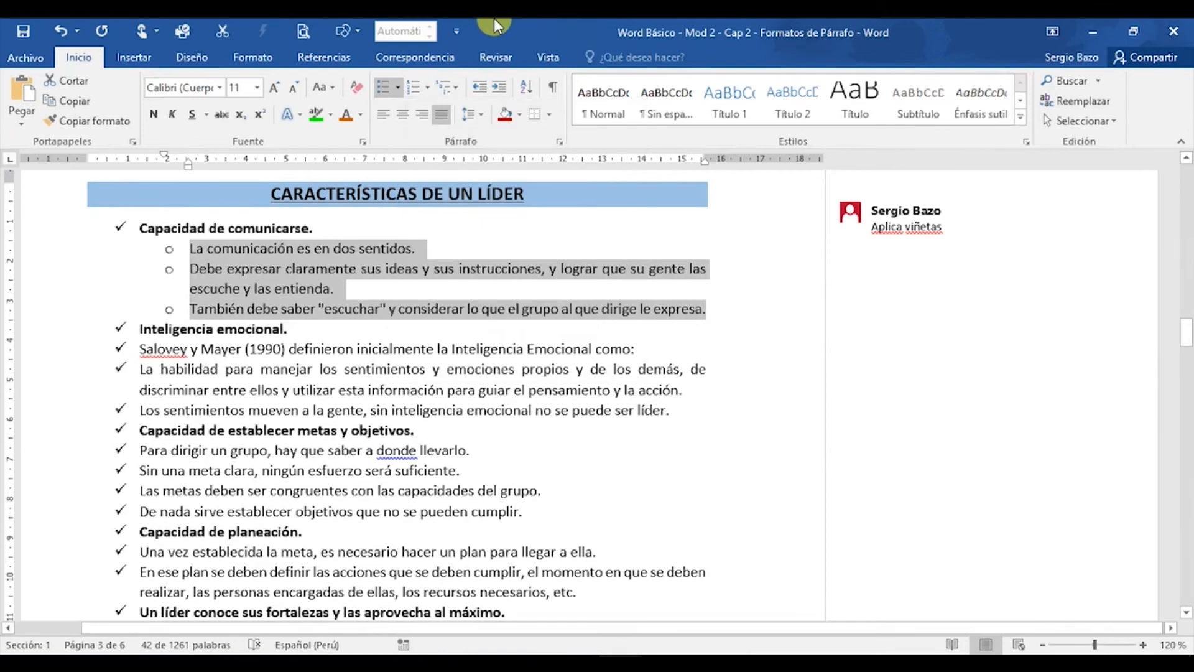
Demote the three paragraphs under "Inteligencia emocional" one list level.
click(142, 350)
drag(142, 350, 691, 409)
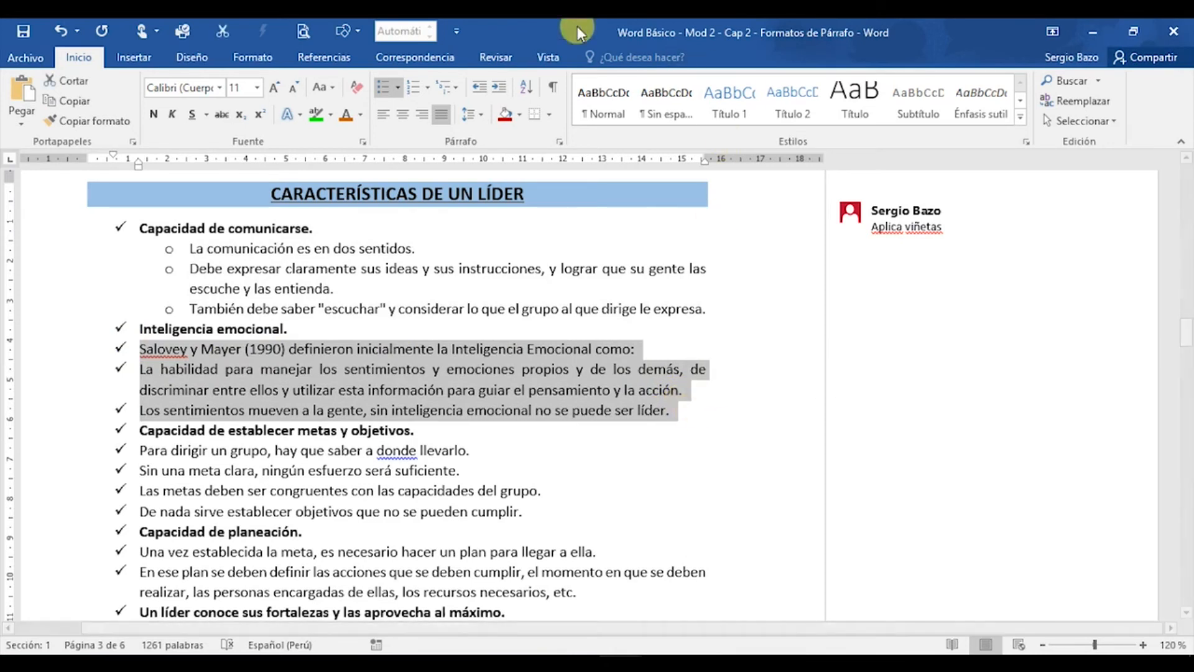
click(499, 88)
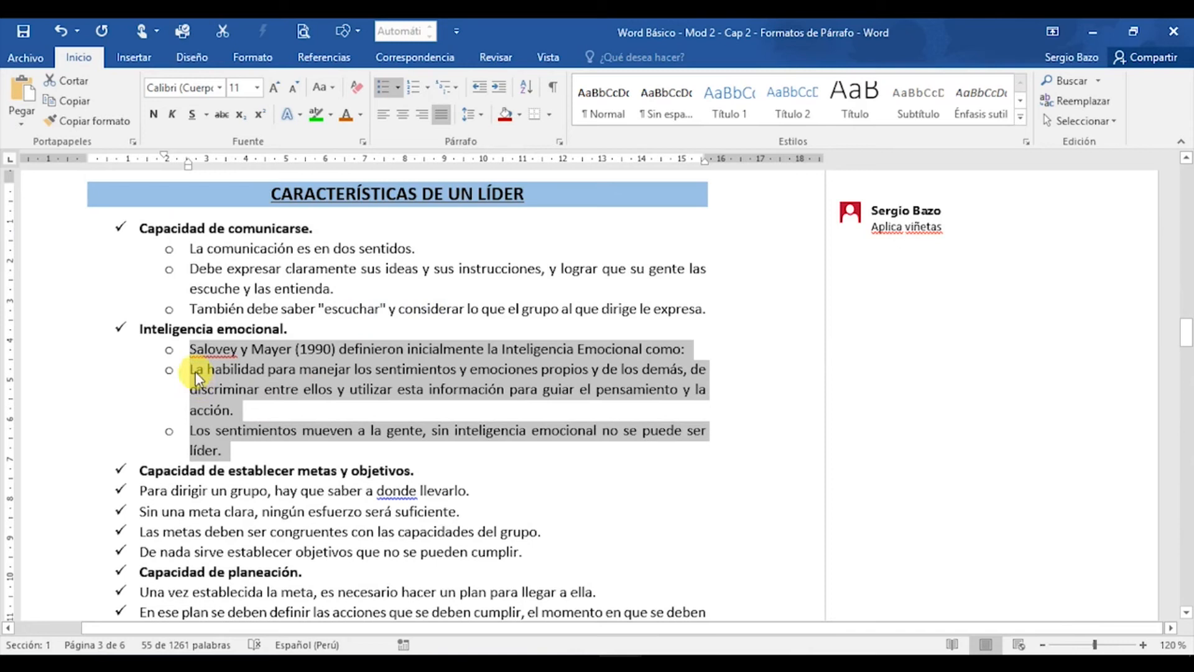
Demote the "Los sentimientos mueven a la gente" paragraph to the third list level, and return it to the second level.
mouse_move(192, 366)
click(192, 430)
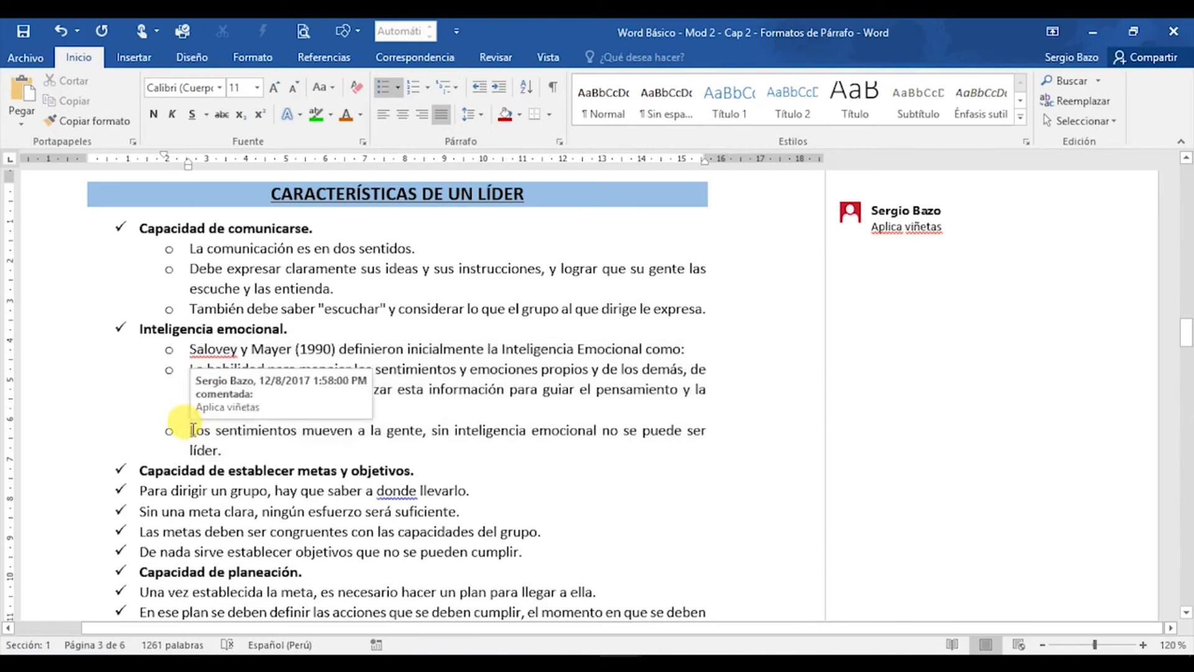
drag(193, 429, 222, 453)
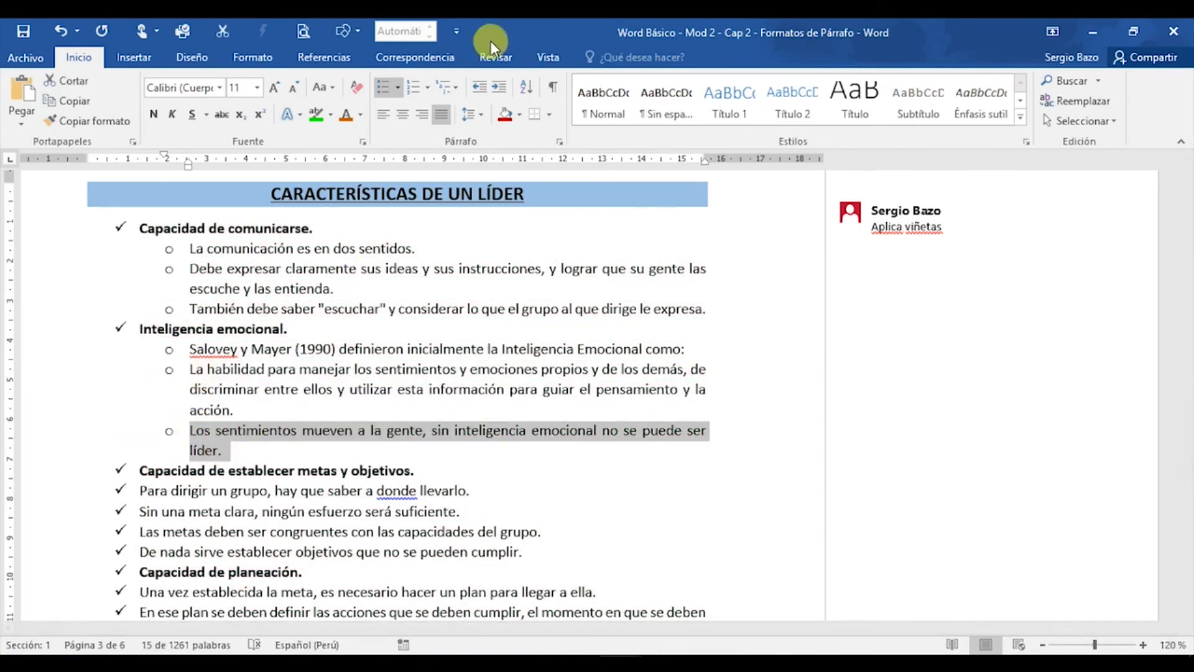
click(499, 92)
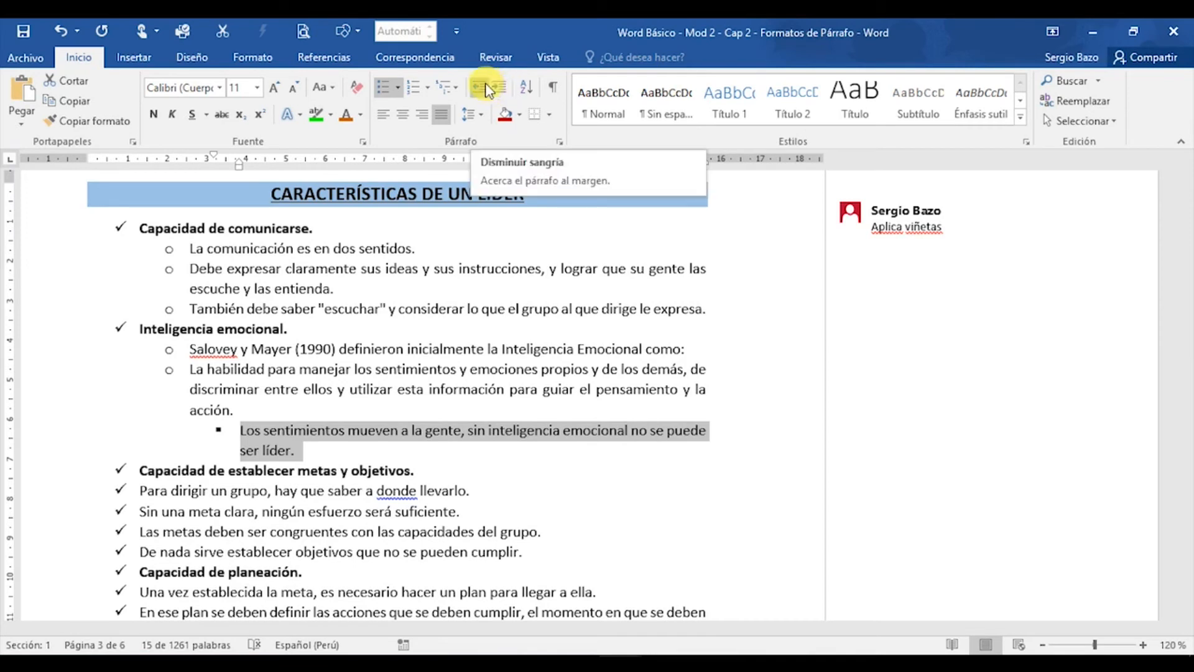
click(489, 90)
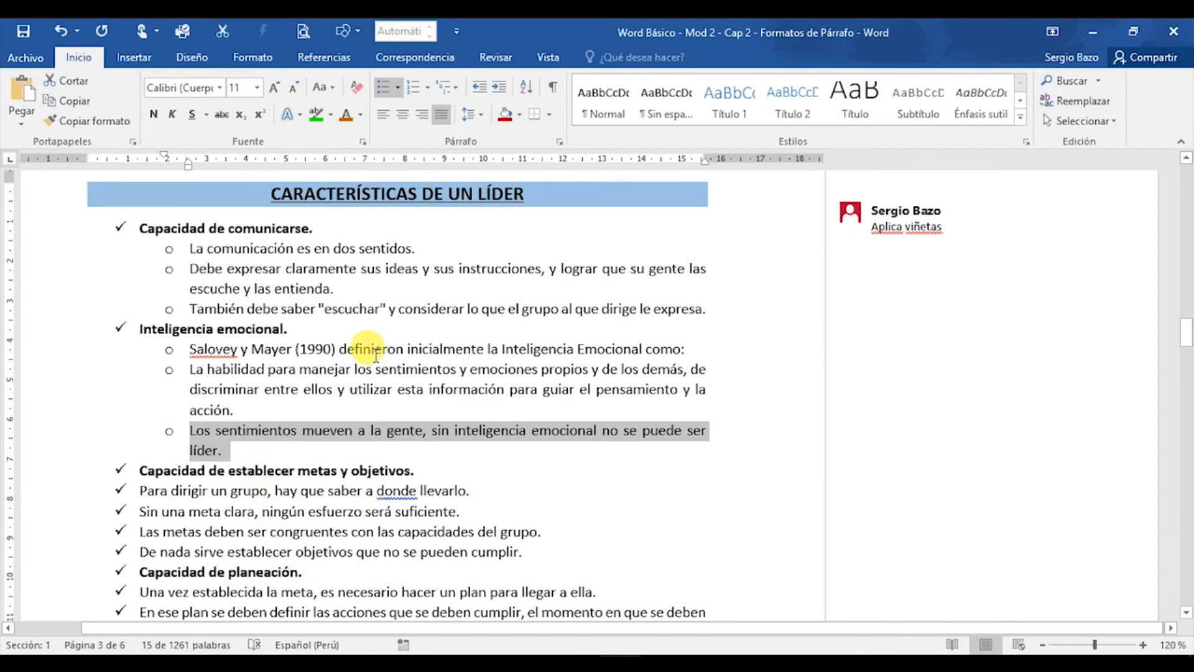
Demote the paragraphs under "Capacidad de establecer metas y objetivos" and "Capacidad de planeación" one list level.
scroll(376, 354, down, 4)
drag(138, 241, 547, 299)
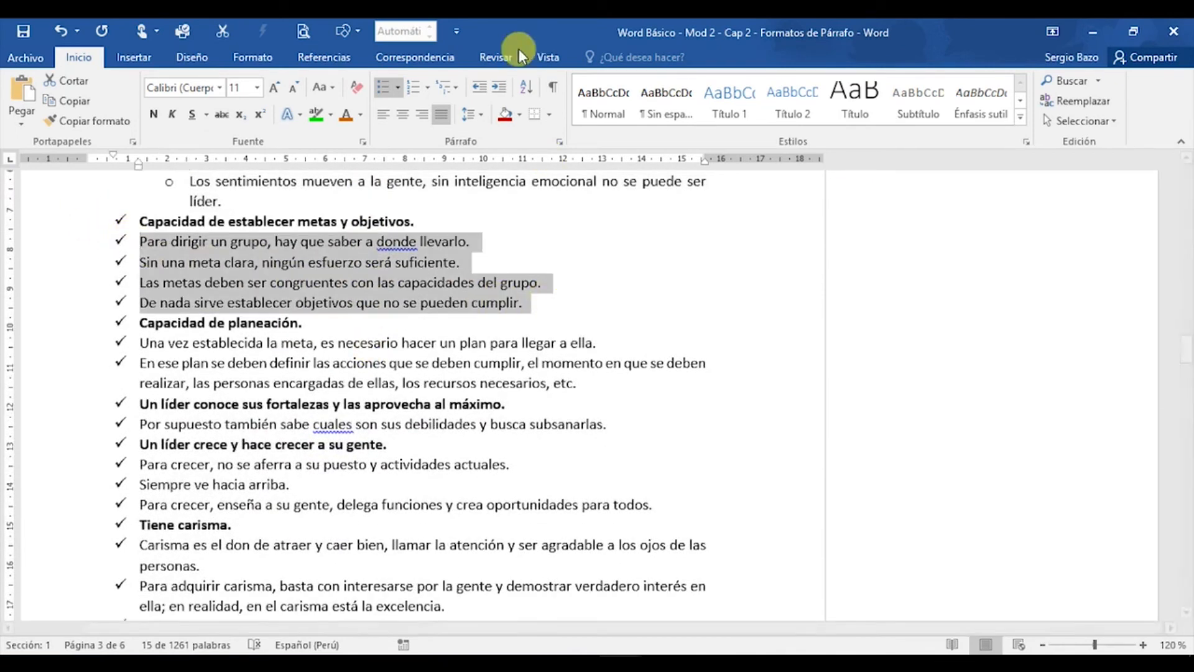
click(499, 86)
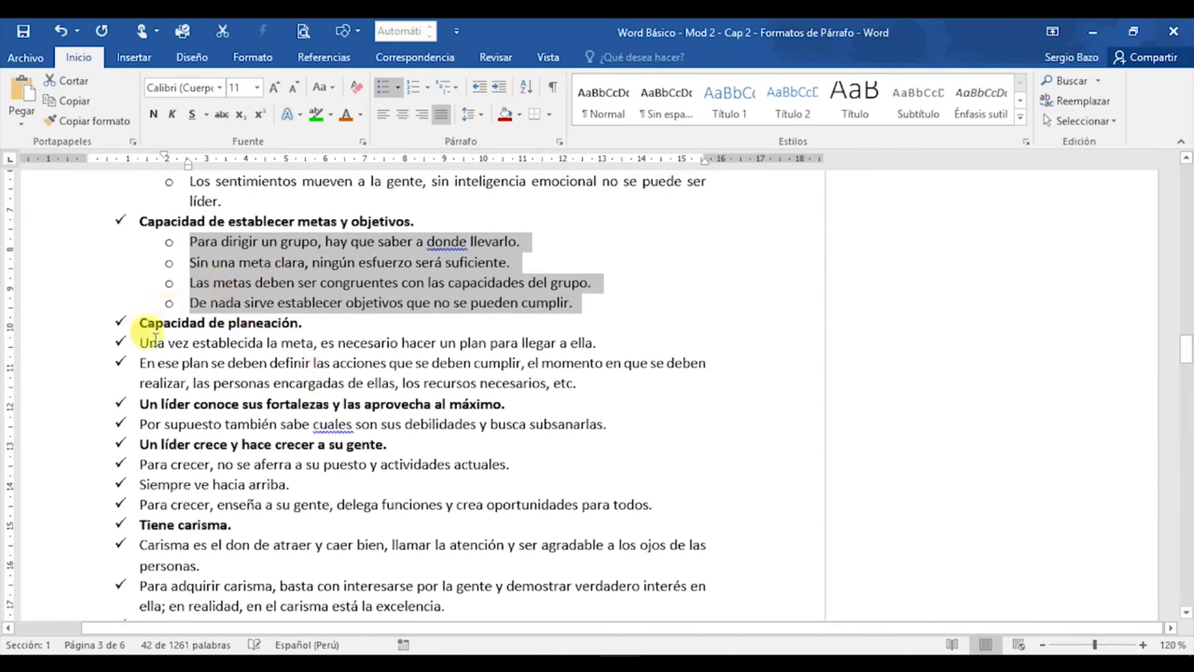
drag(142, 343, 608, 386)
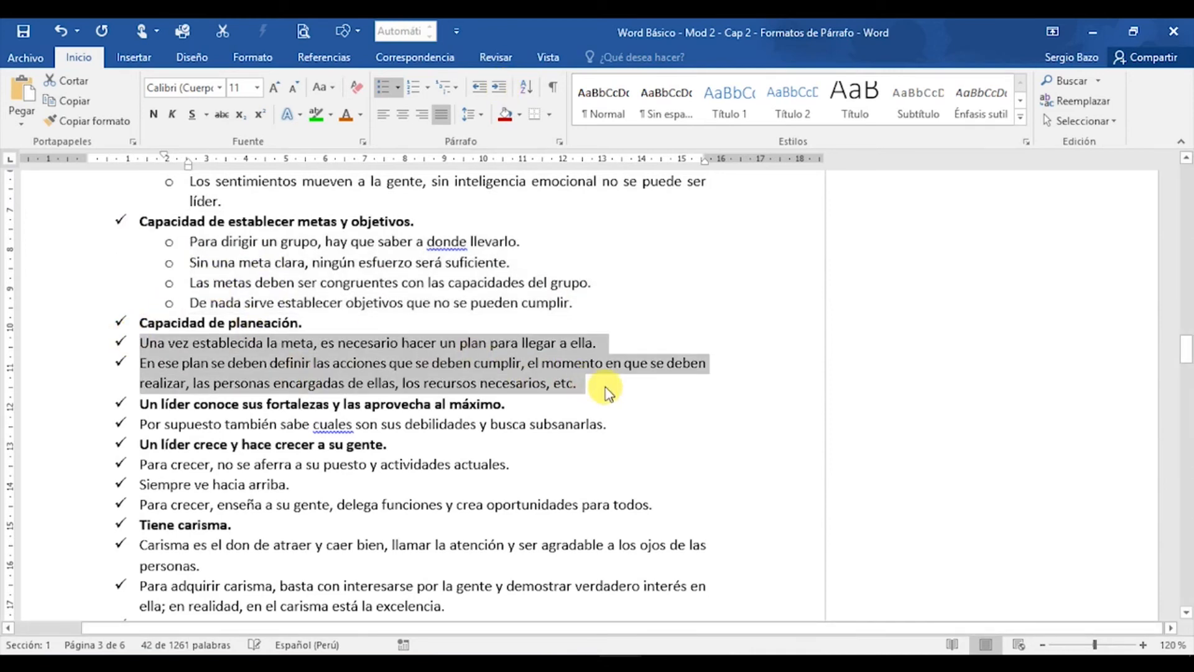
click(498, 88)
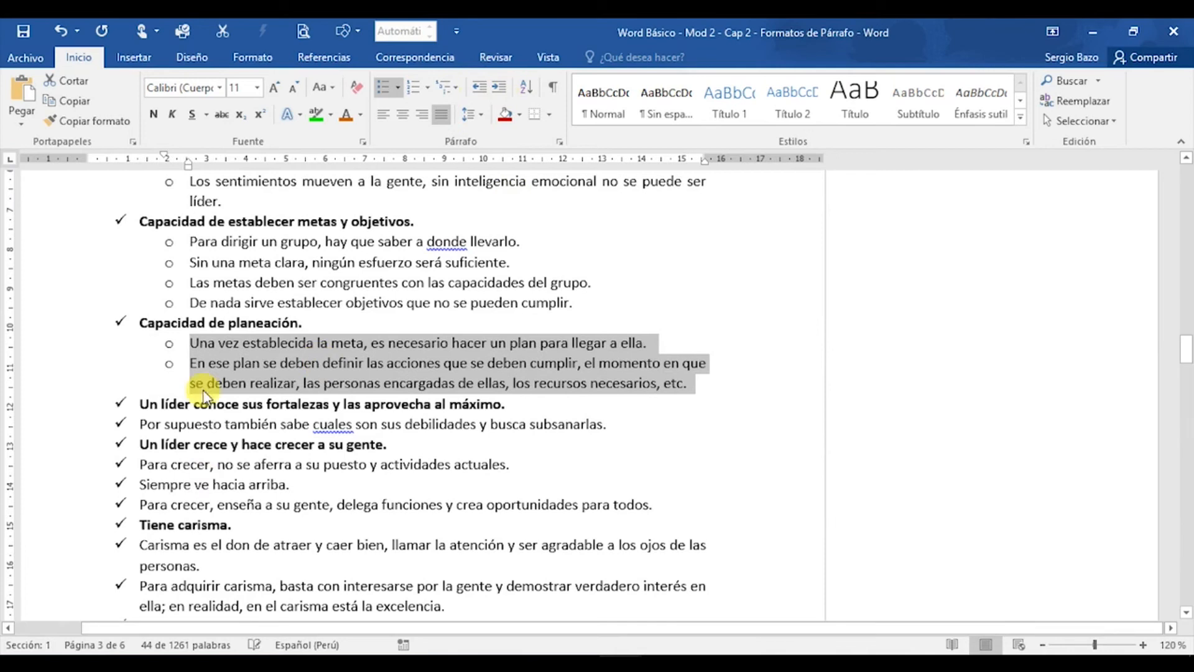
Demote the paragraphs under "Un líder conoce sus fortalezas" and "Un líder crece y hace crecer a su gente" one list level.
click(139, 429)
drag(139, 426, 381, 426)
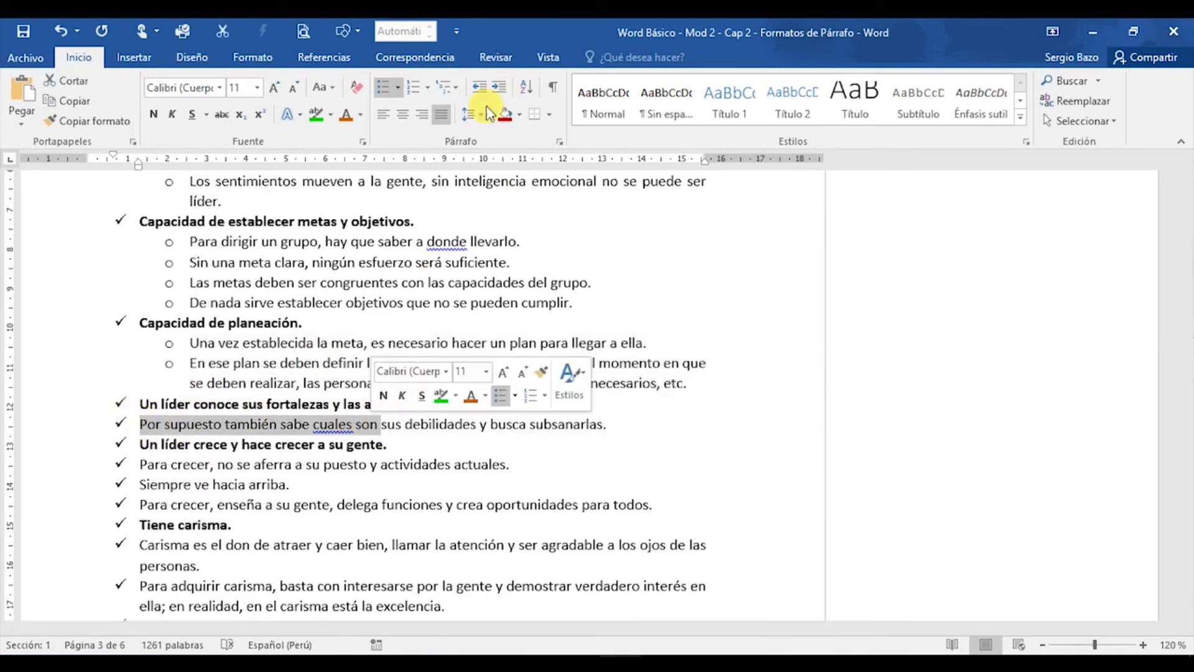
click(503, 88)
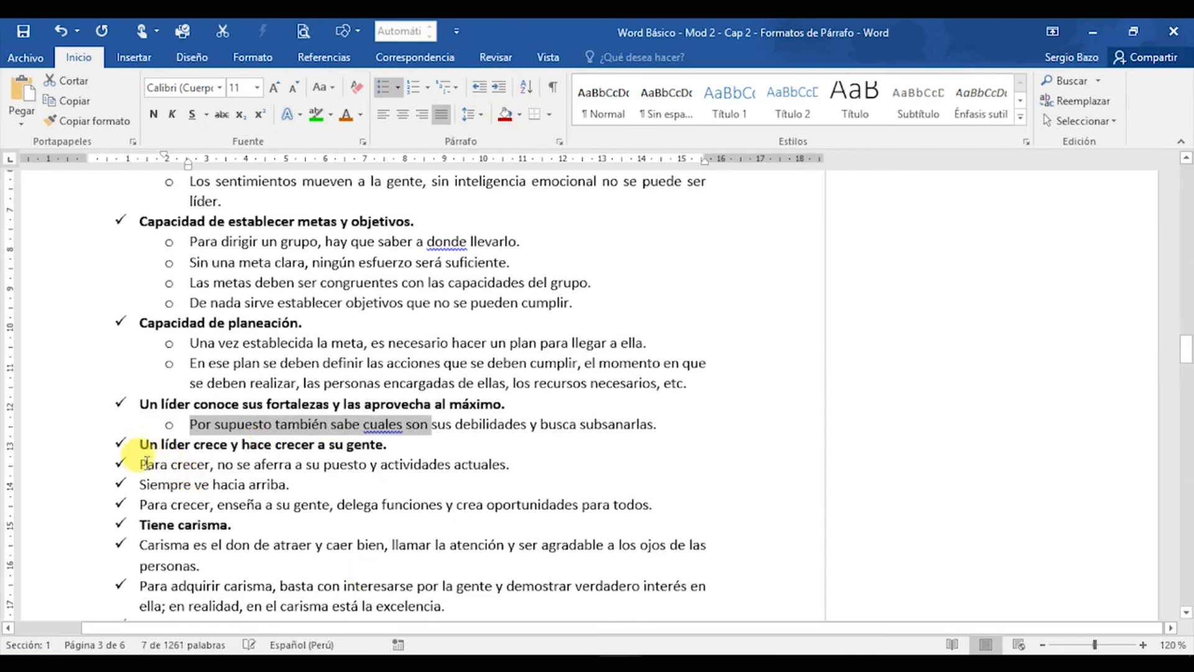
drag(152, 468, 680, 498)
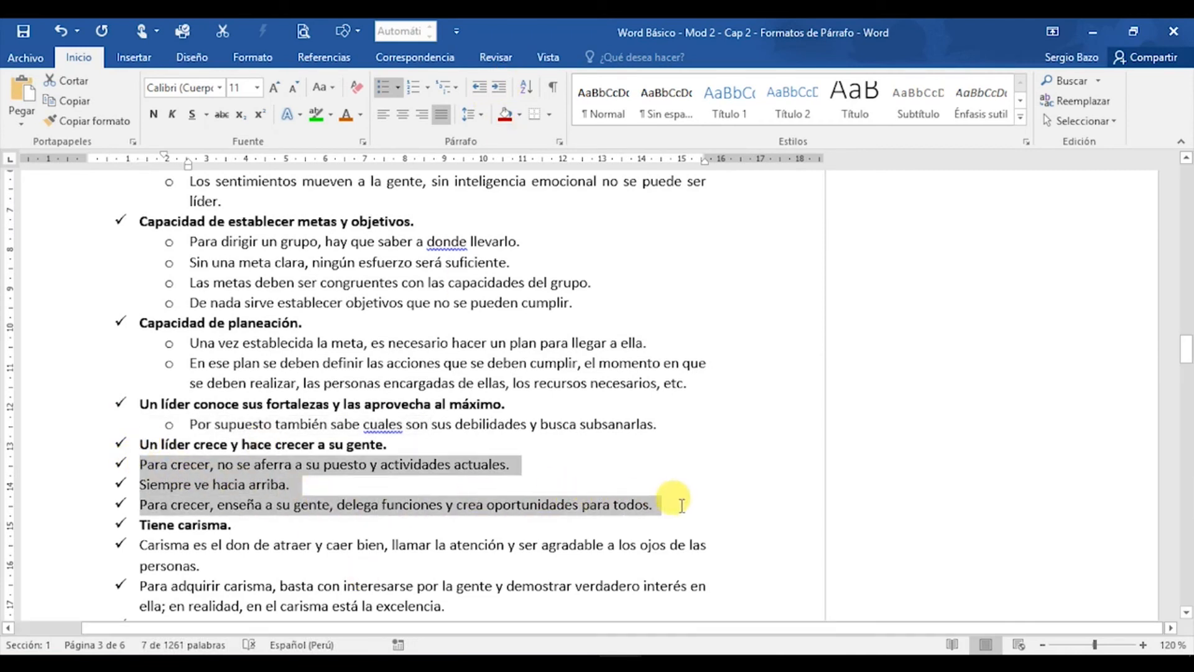
click(499, 88)
Demote the four paragraphs under "Tiene carisma" and the two under "Es Innovador" one list level.
scroll(373, 451, down, 1)
scroll(366, 454, down, 3)
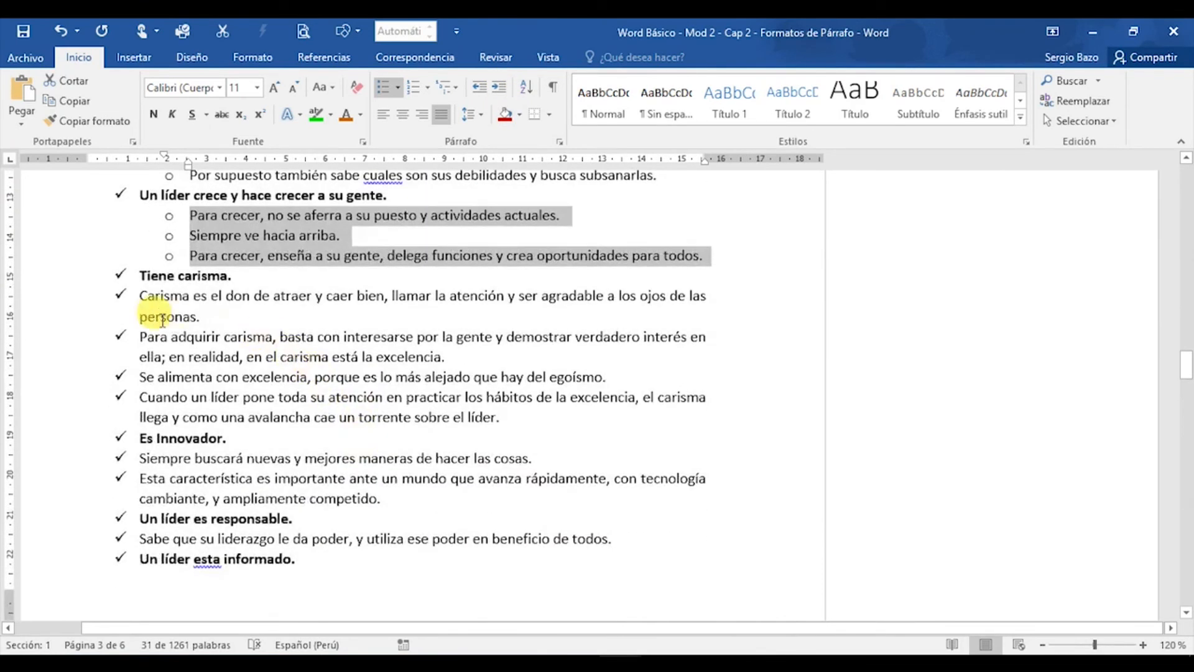
drag(142, 293, 556, 425)
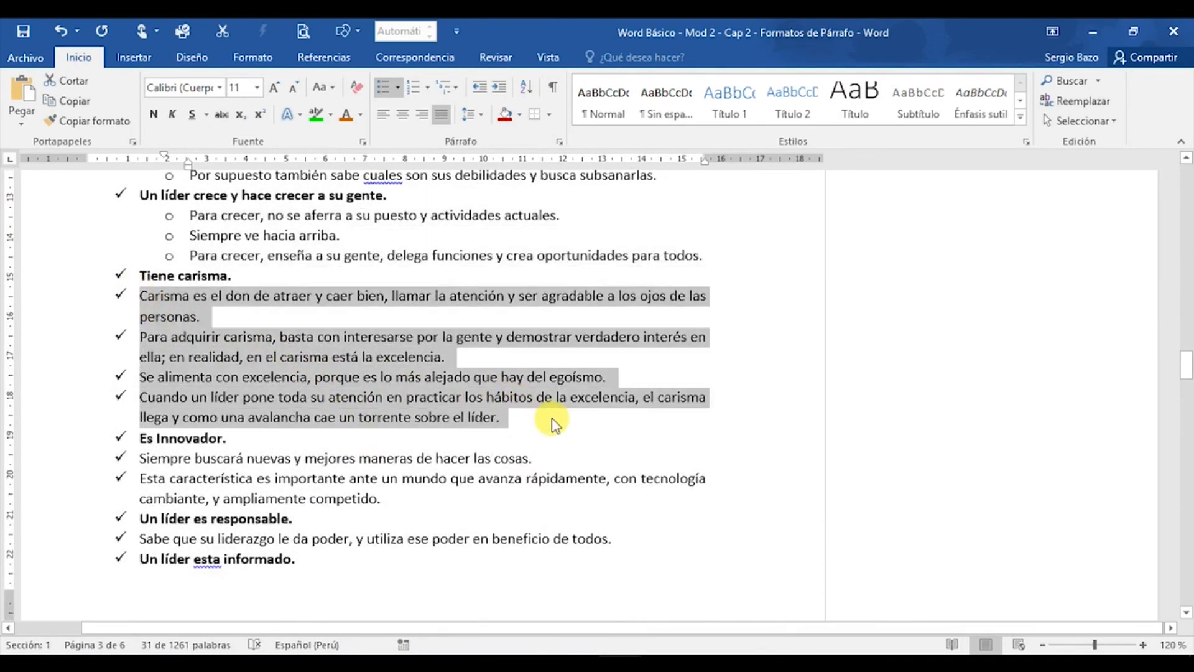
click(497, 88)
drag(138, 459, 395, 500)
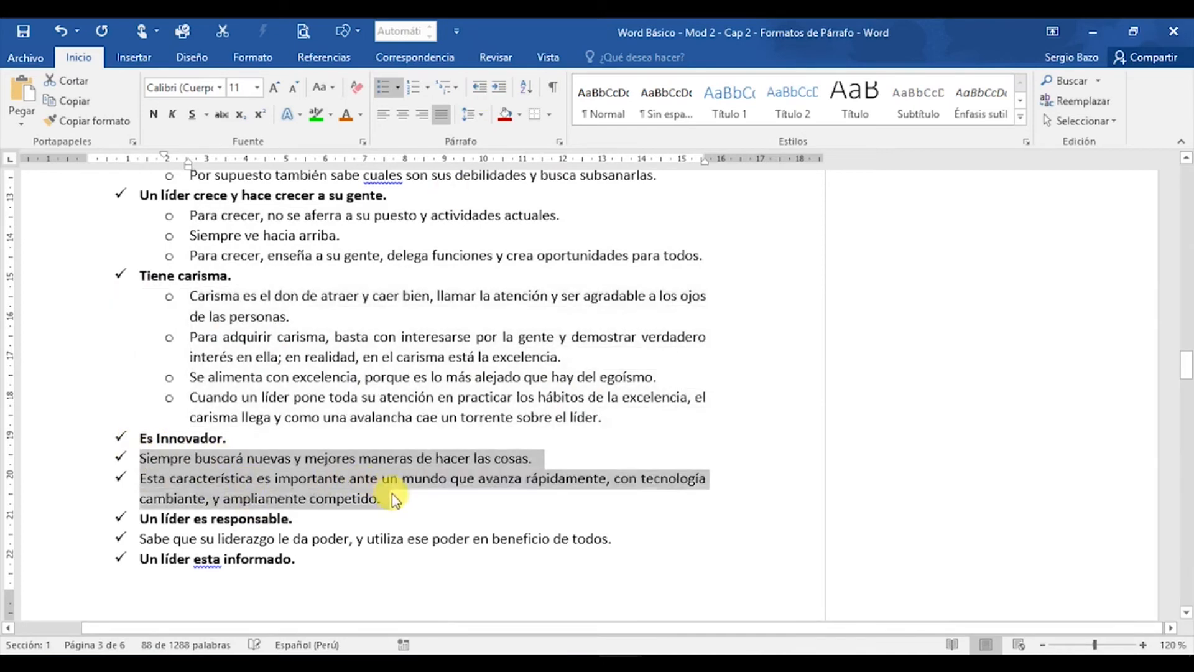
click(499, 87)
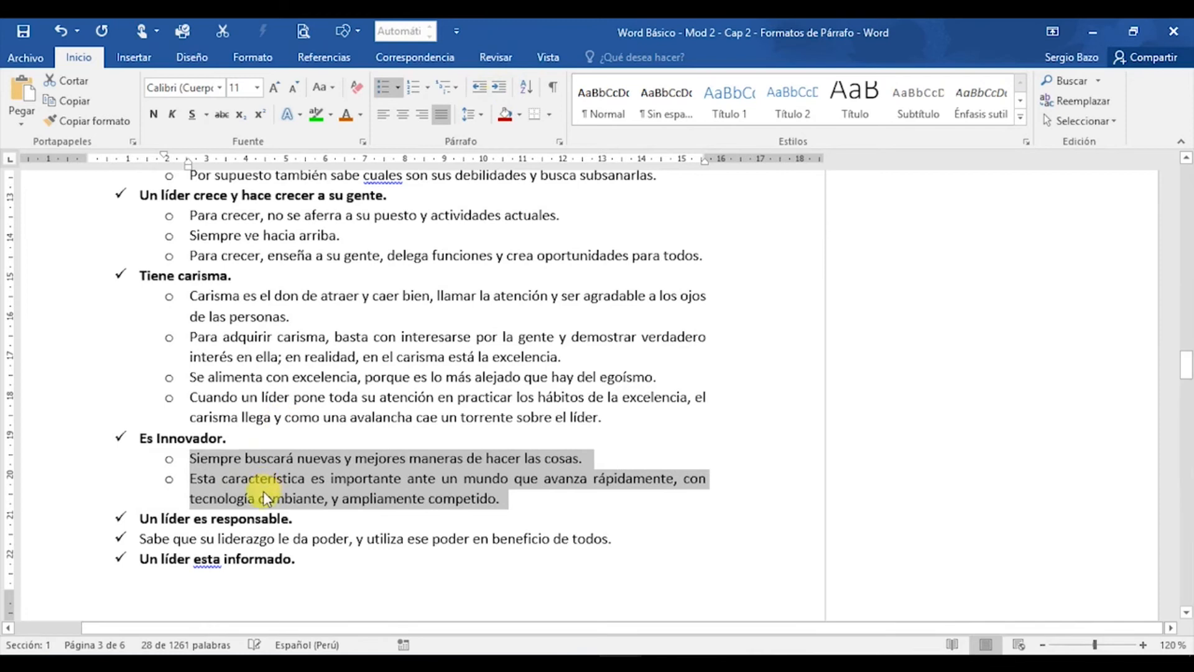
Demote the paragraph under "Un líder es responsable" and the two under "Un líder esta informado" one list level.
click(142, 538)
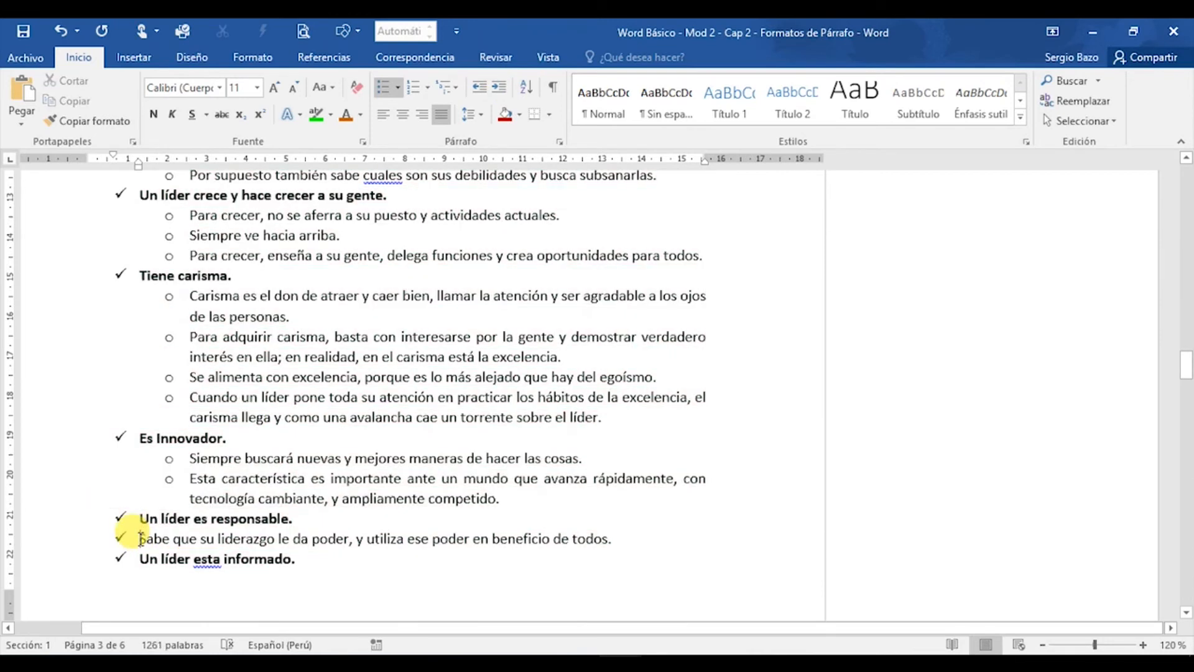
click(498, 86)
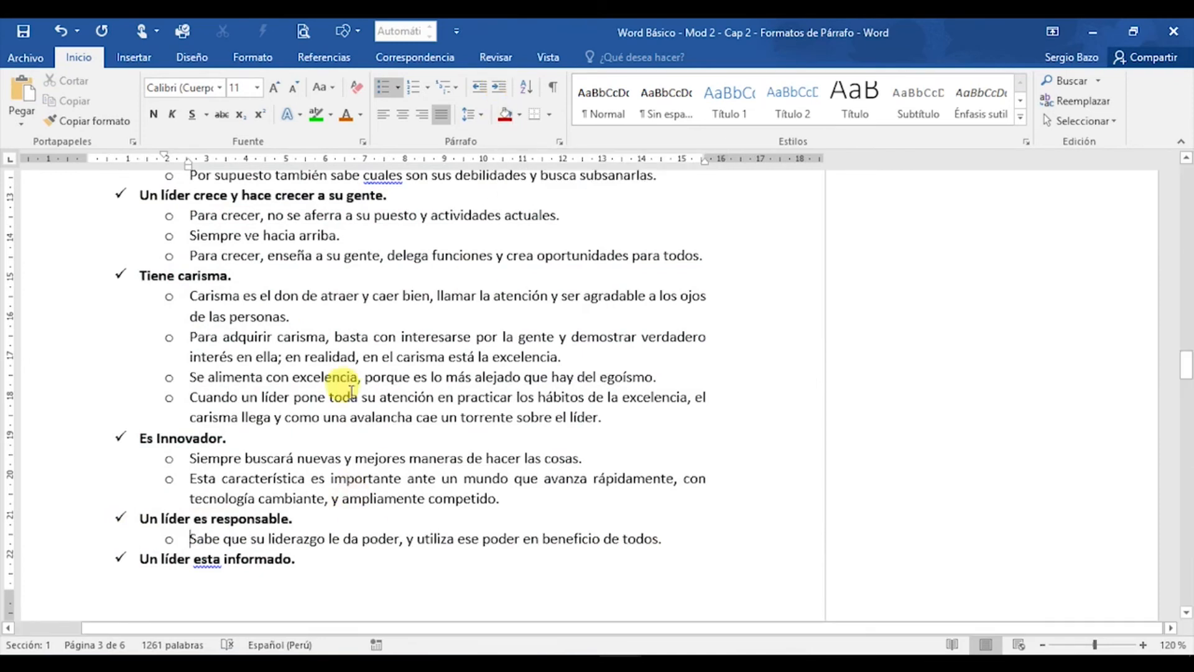
scroll(343, 392, down, 5)
scroll(348, 389, up, 2)
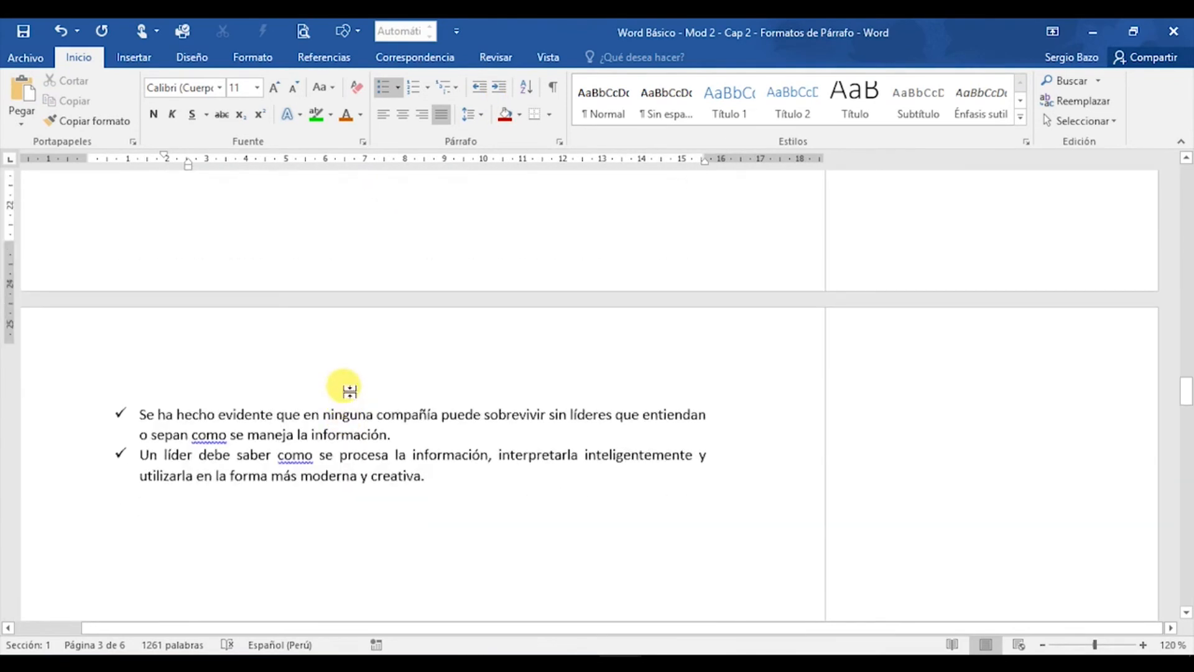
scroll(347, 387, down, 3)
drag(127, 362, 467, 432)
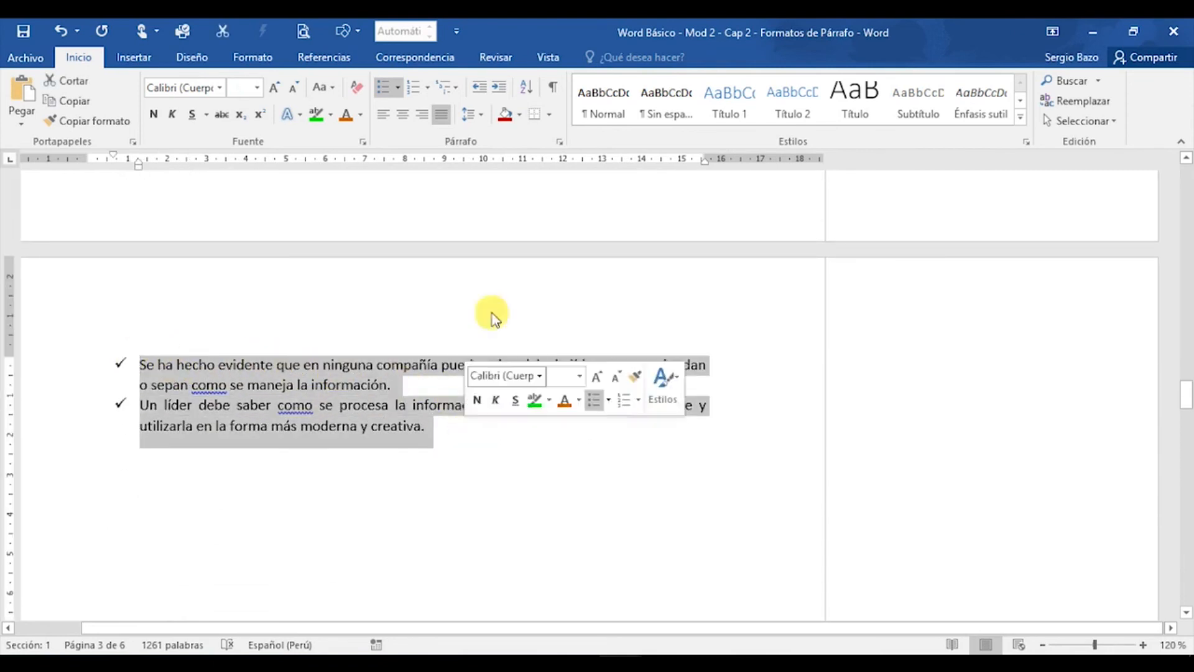
click(498, 79)
Review the bullets throughout the leader characteristics section and examine the "El Macroentorno del Marketing" section with its comment.
scroll(413, 389, up, 5)
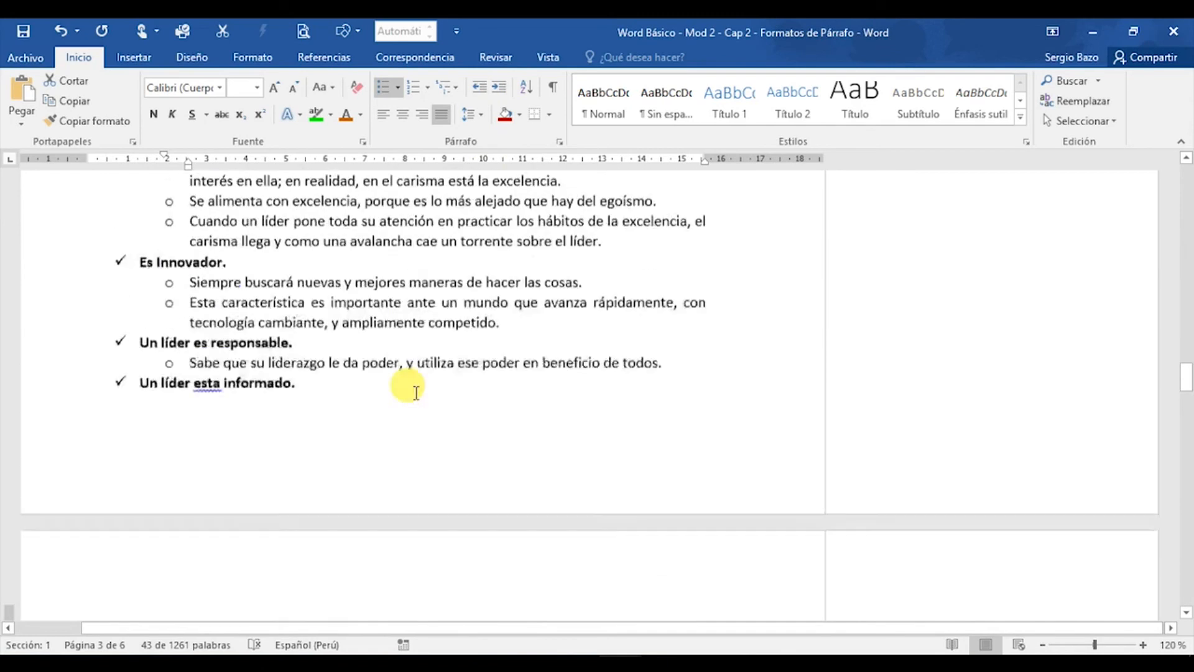
scroll(416, 390, up, 9)
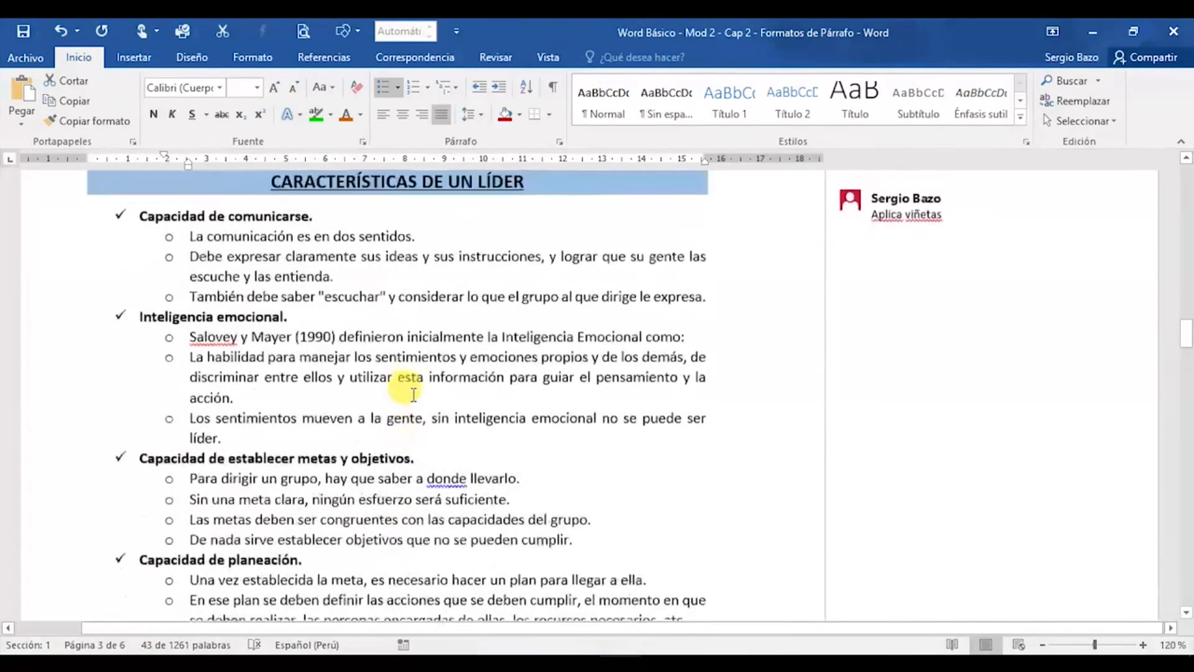
click(268, 372)
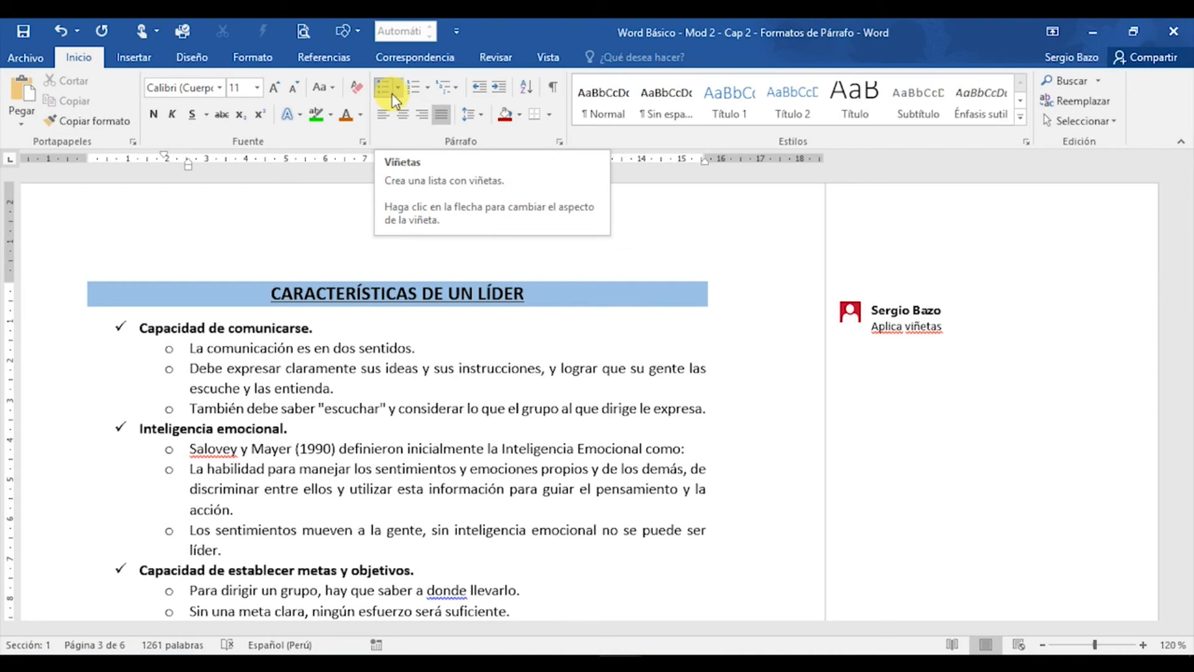
scroll(372, 352, down, 12)
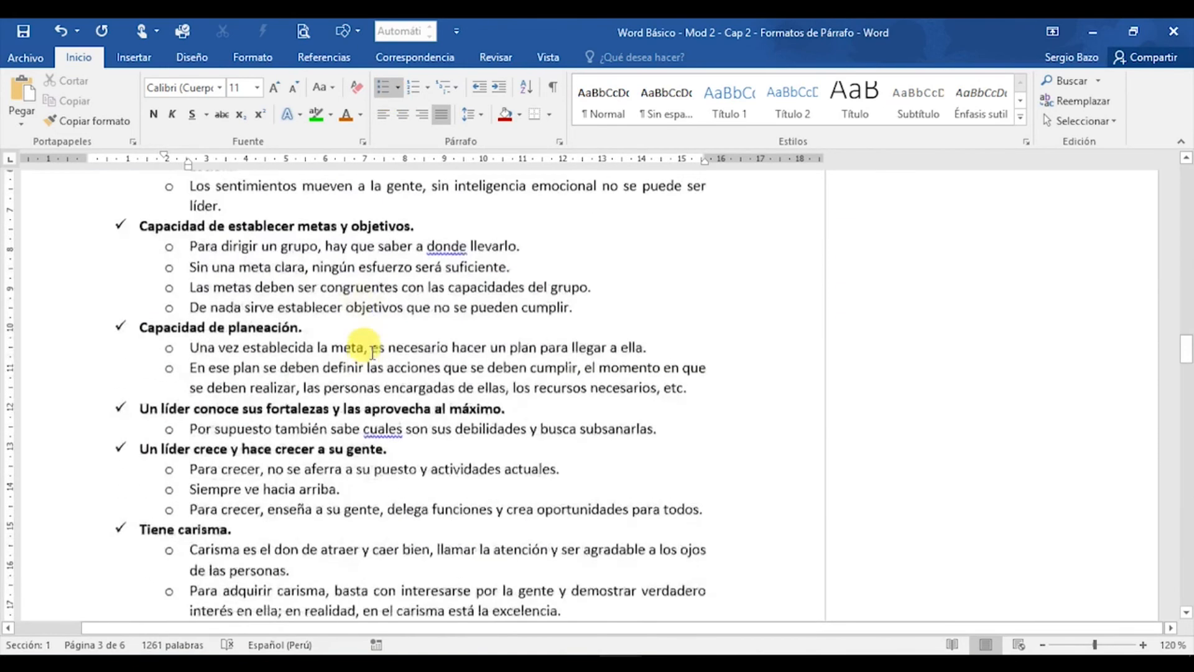
scroll(372, 351, down, 12)
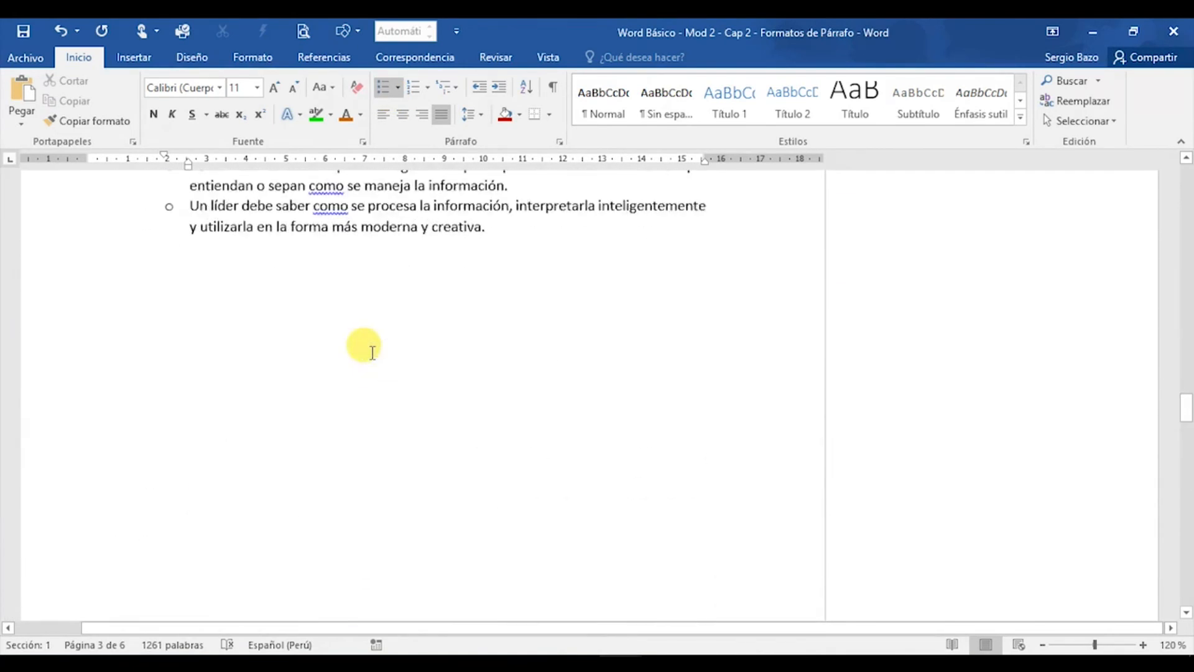
scroll(372, 351, down, 5)
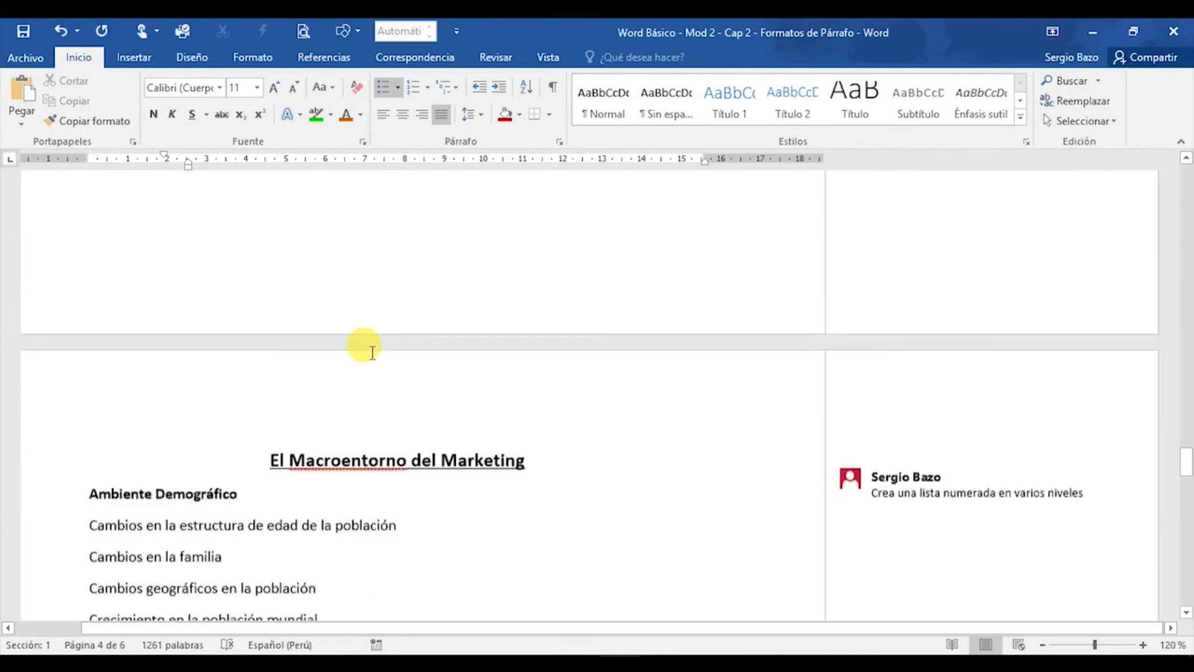
scroll(372, 352, down, 4)
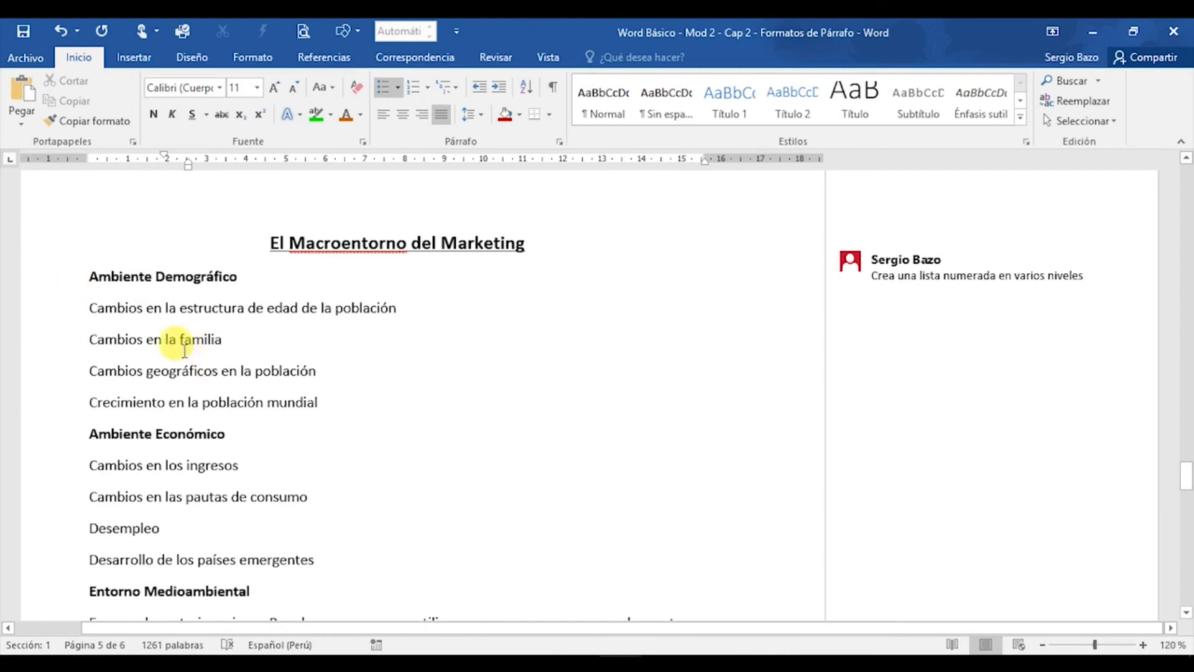
scroll(186, 346, down, 6)
scroll(199, 358, up, 7)
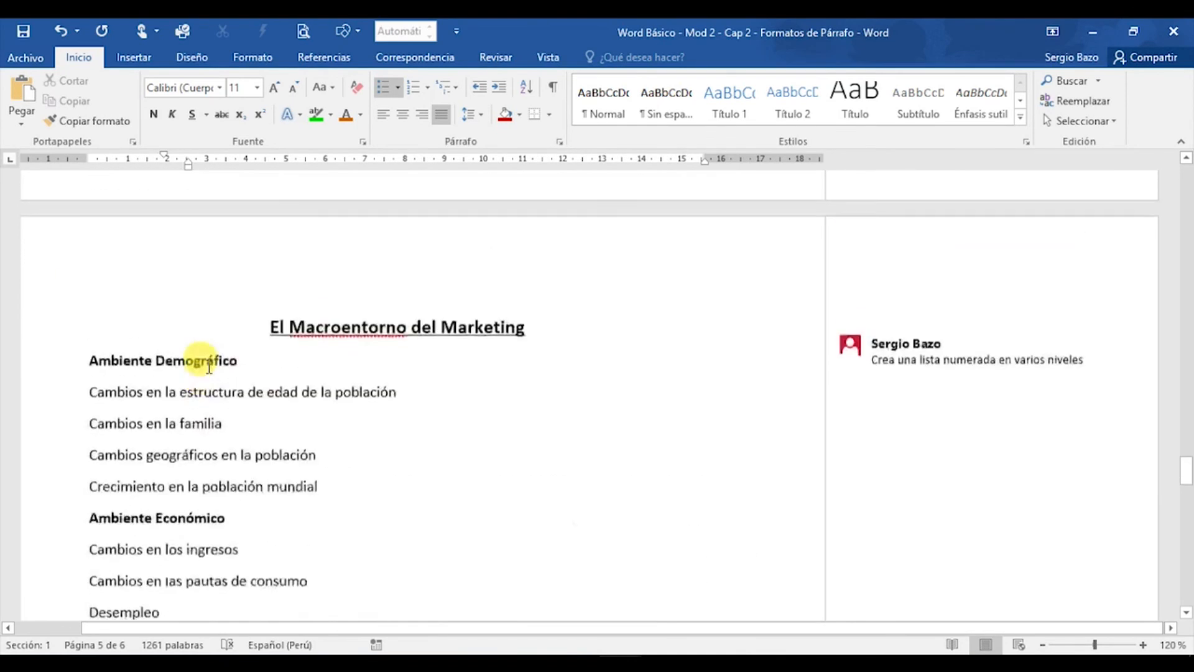
scroll(209, 368, up, 1)
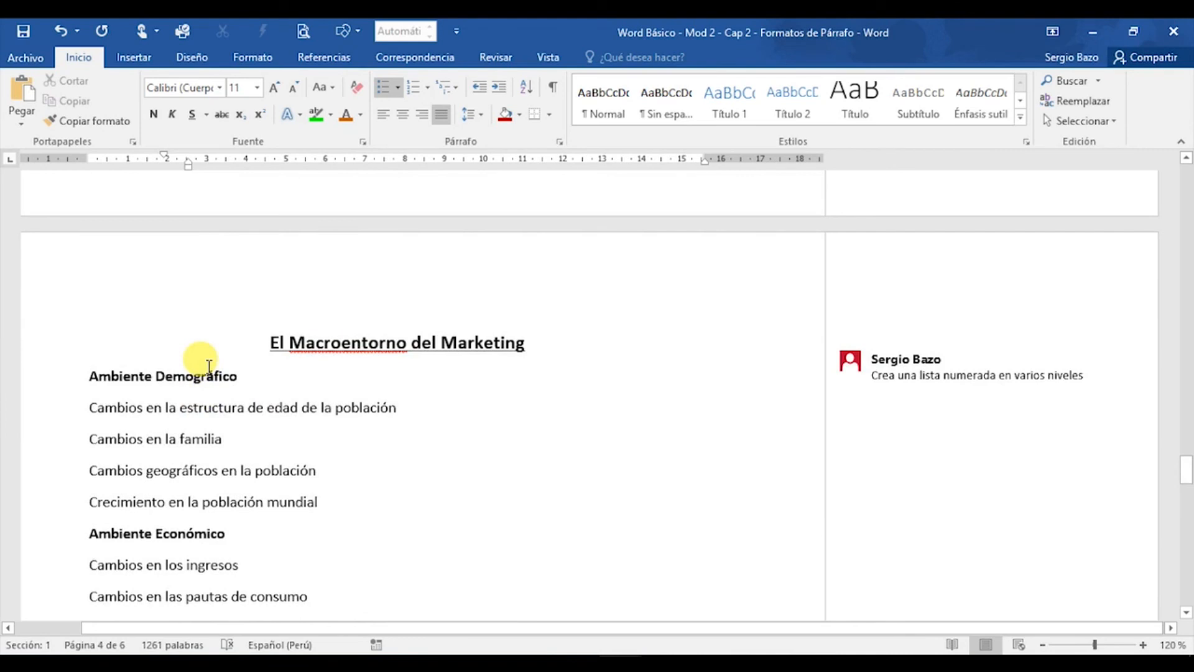
Examine the available numbering formats and the multilevel list styles without applying any.
click(427, 87)
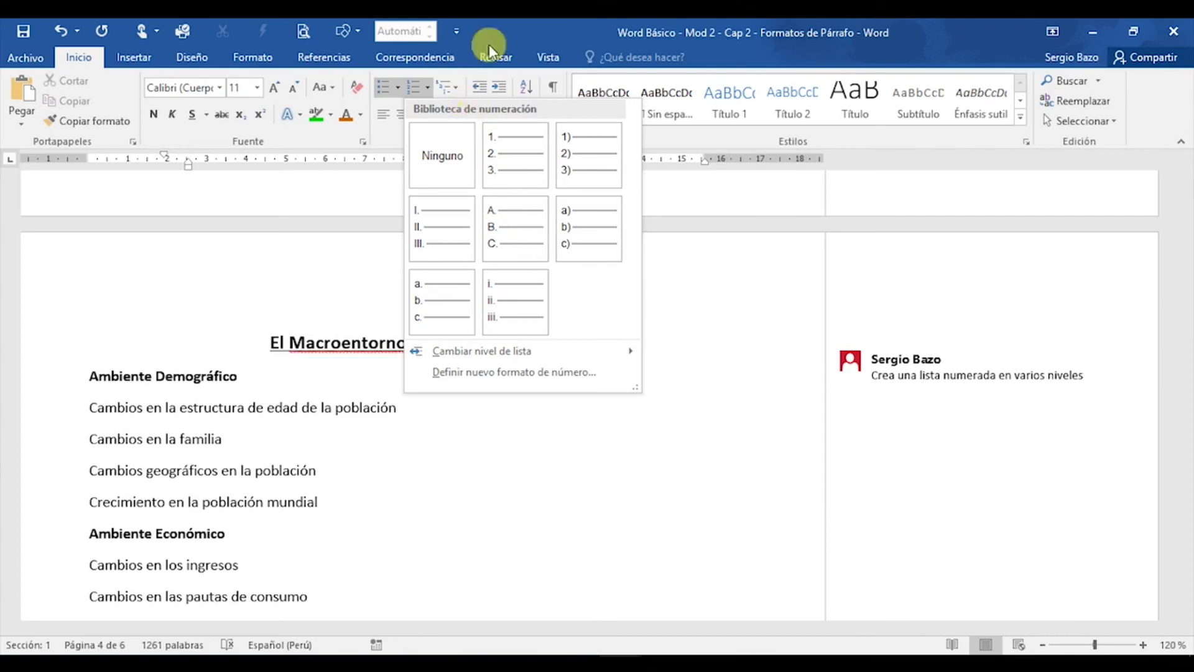
click(498, 18)
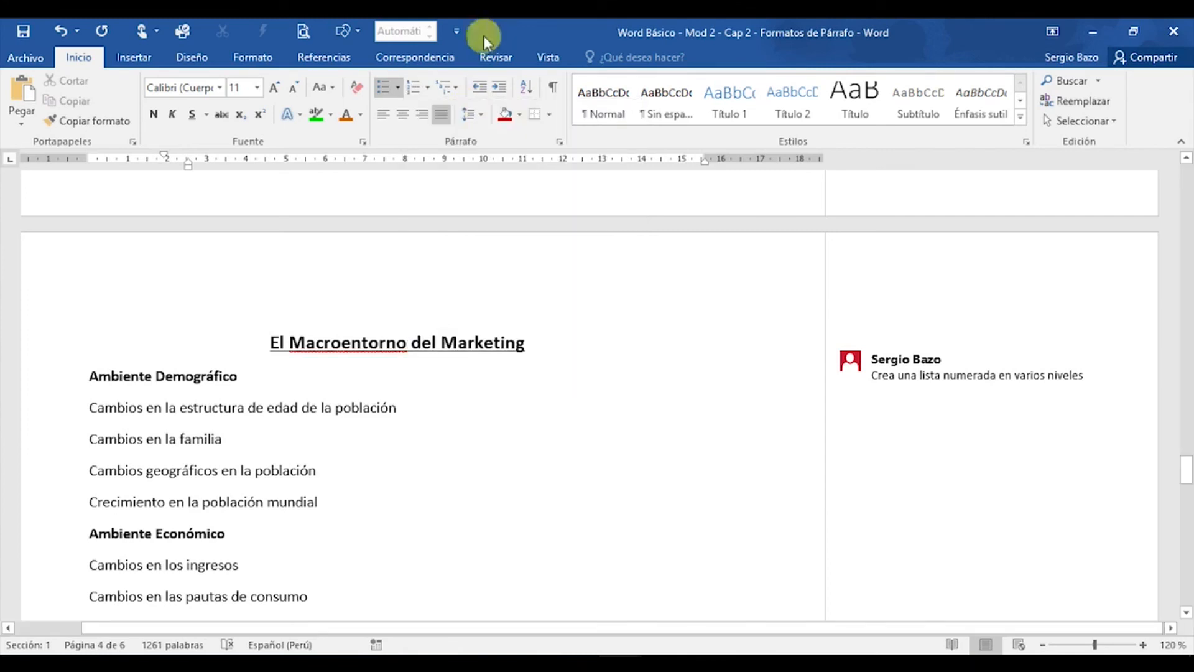
click(458, 91)
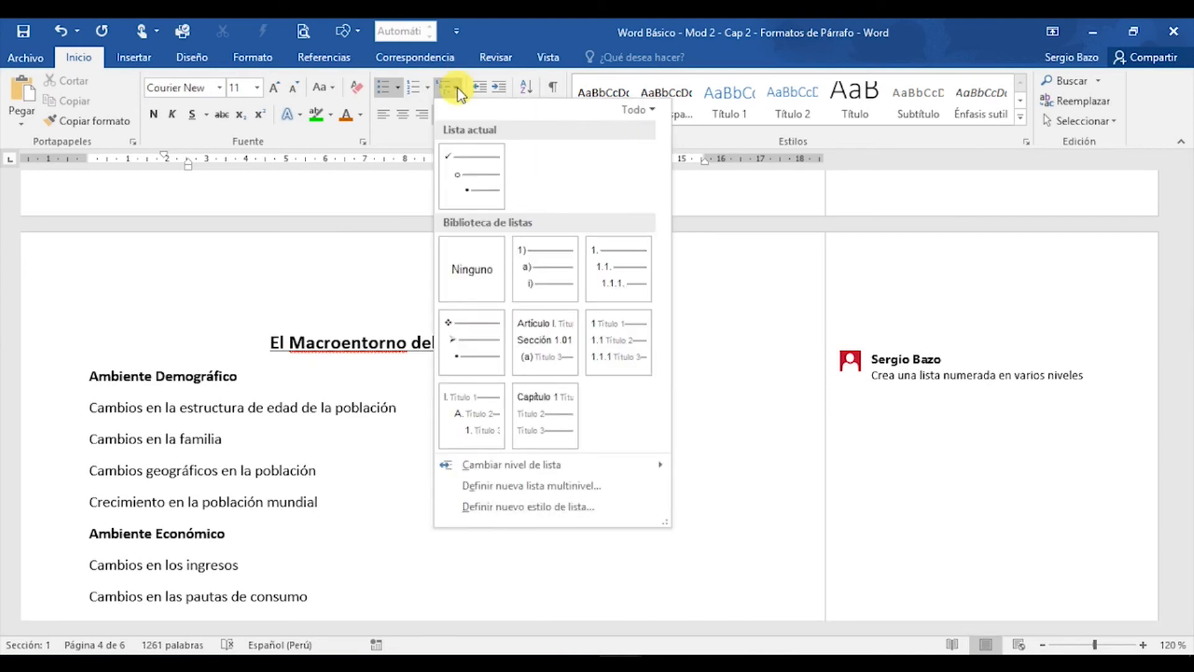
mouse_move(525, 255)
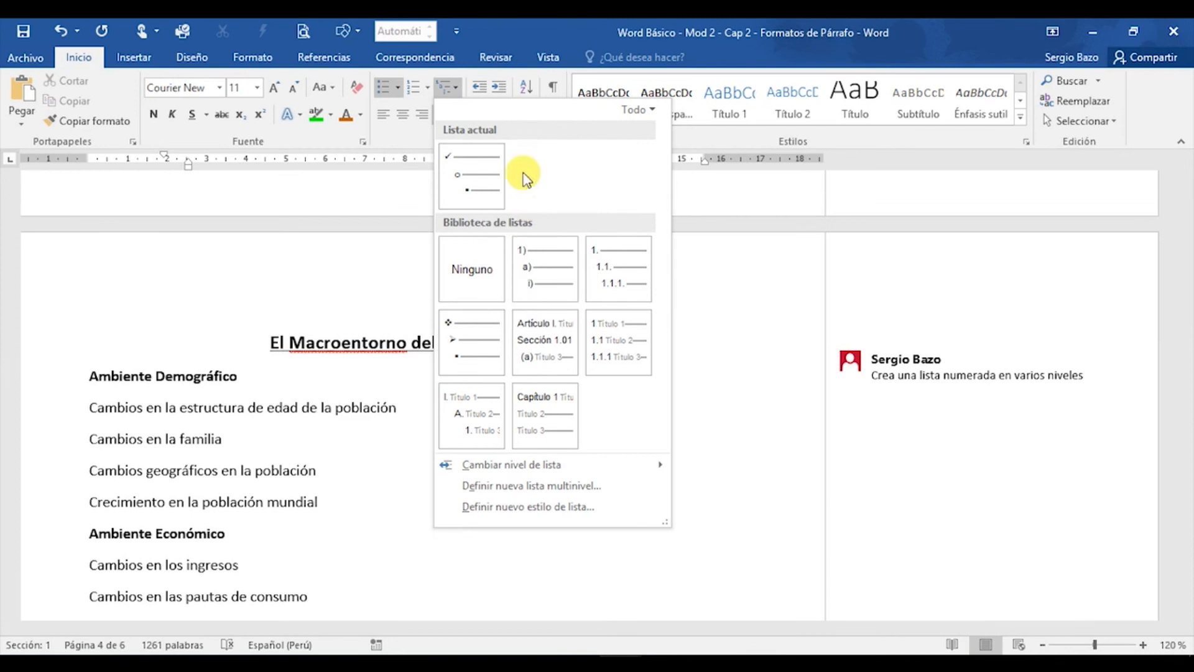
mouse_move(498, 171)
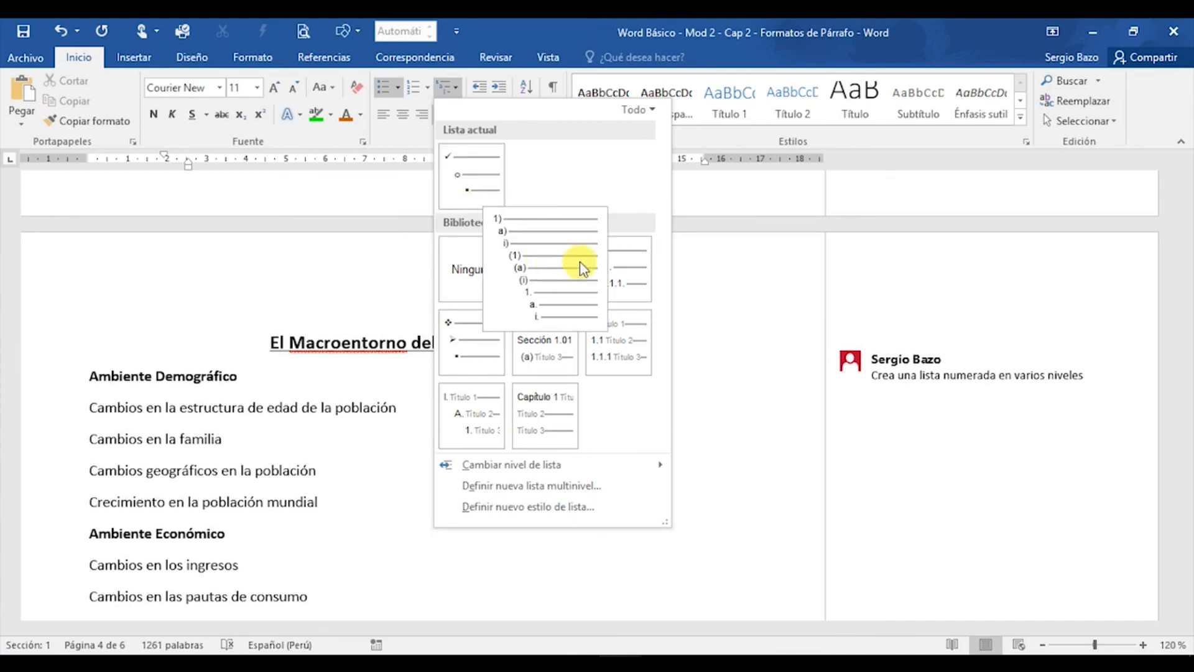
mouse_move(619, 269)
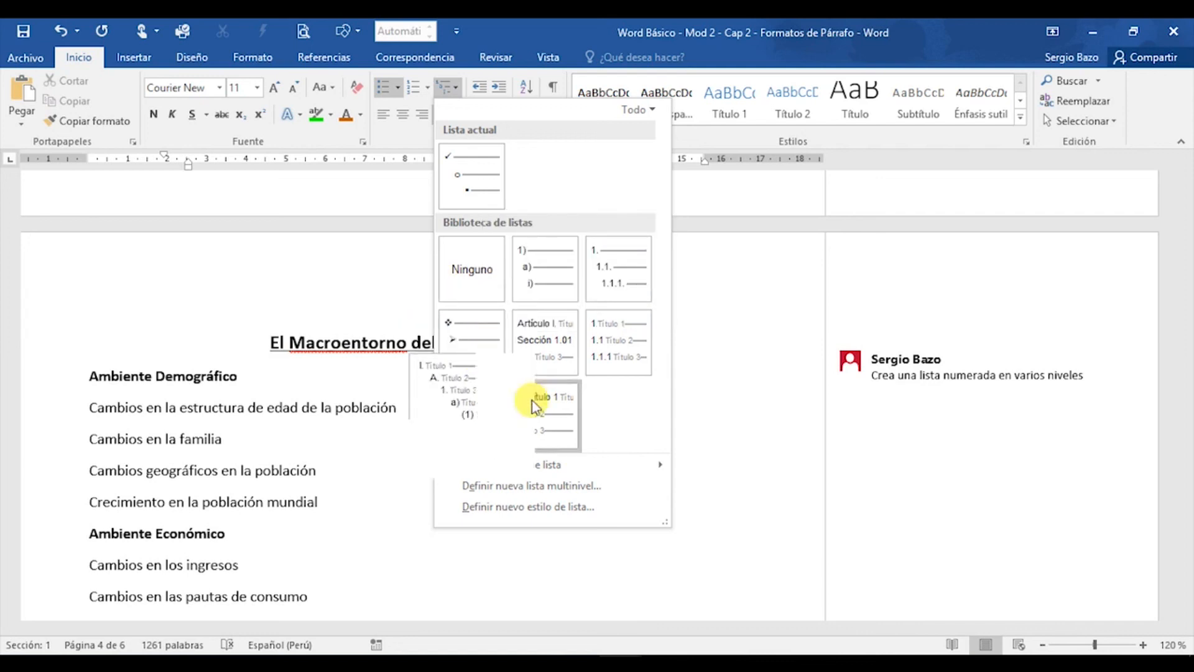
mouse_move(525, 378)
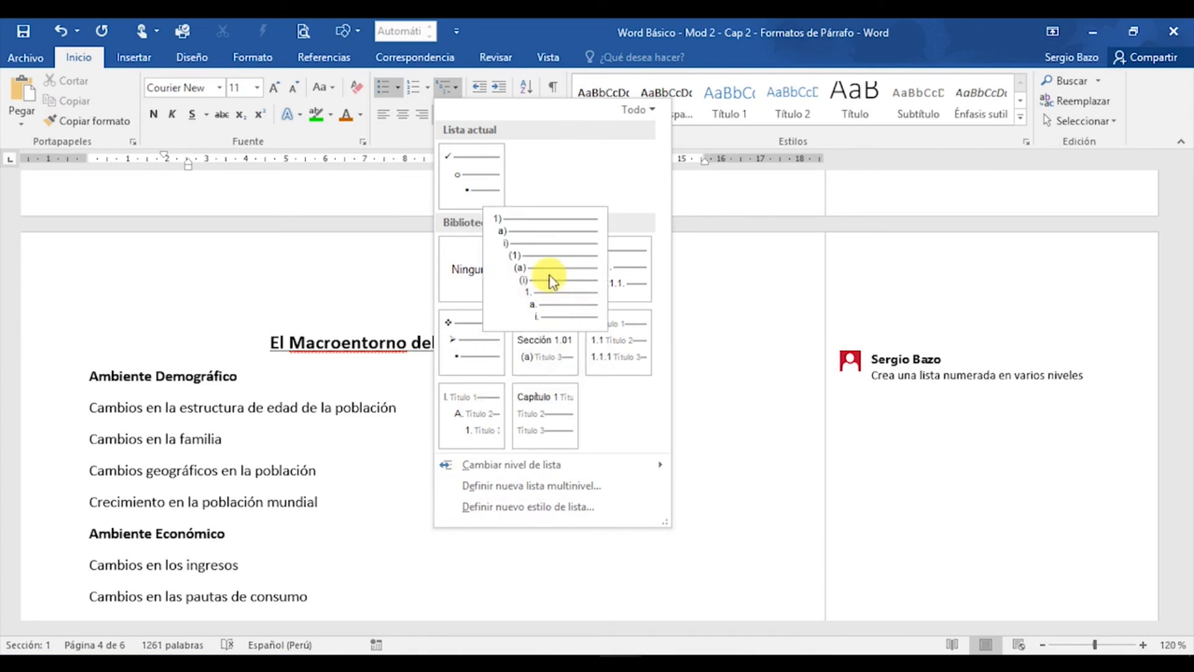
click(531, 24)
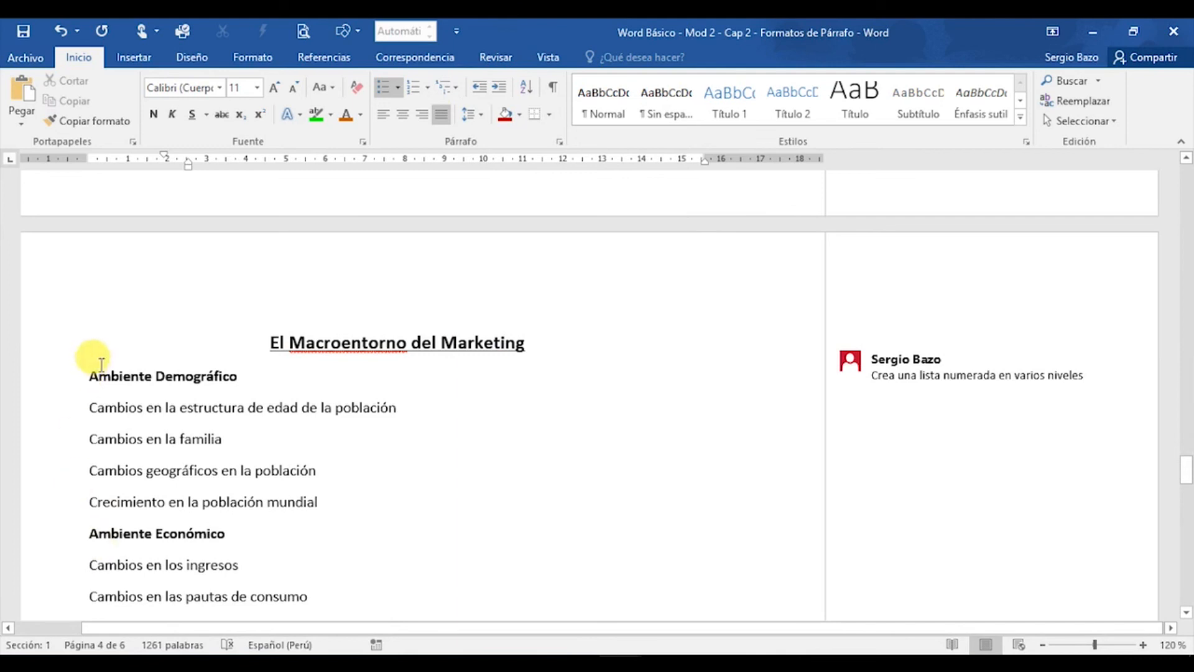
Apply the 1) a) i) multilevel list to all paragraphs from "Ambiente Demográfico" through "Subculturas".
drag(91, 376, 268, 645)
scroll(376, 444, down, 9)
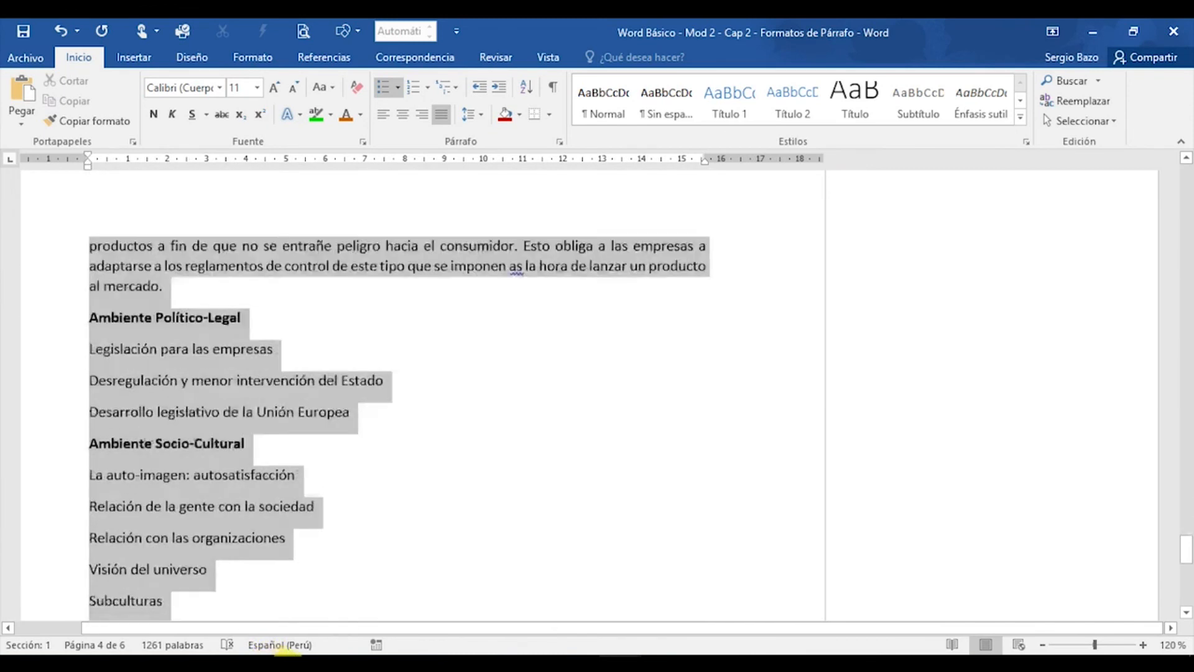
drag(371, 430, 161, 349)
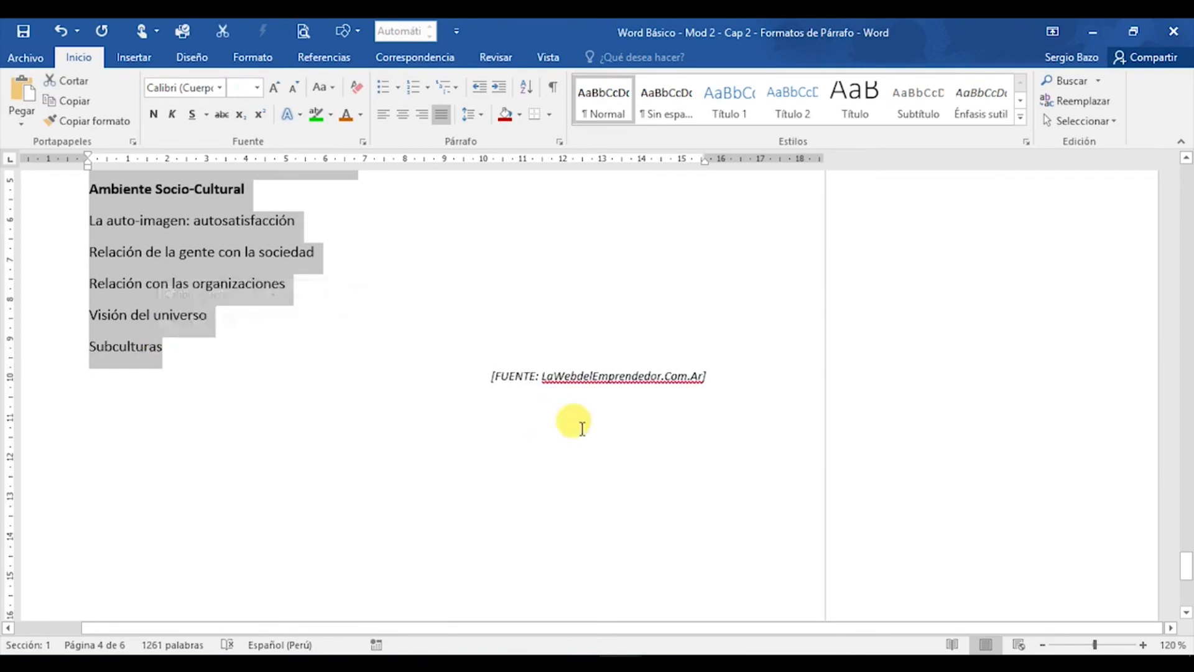
scroll(603, 339, up, 20)
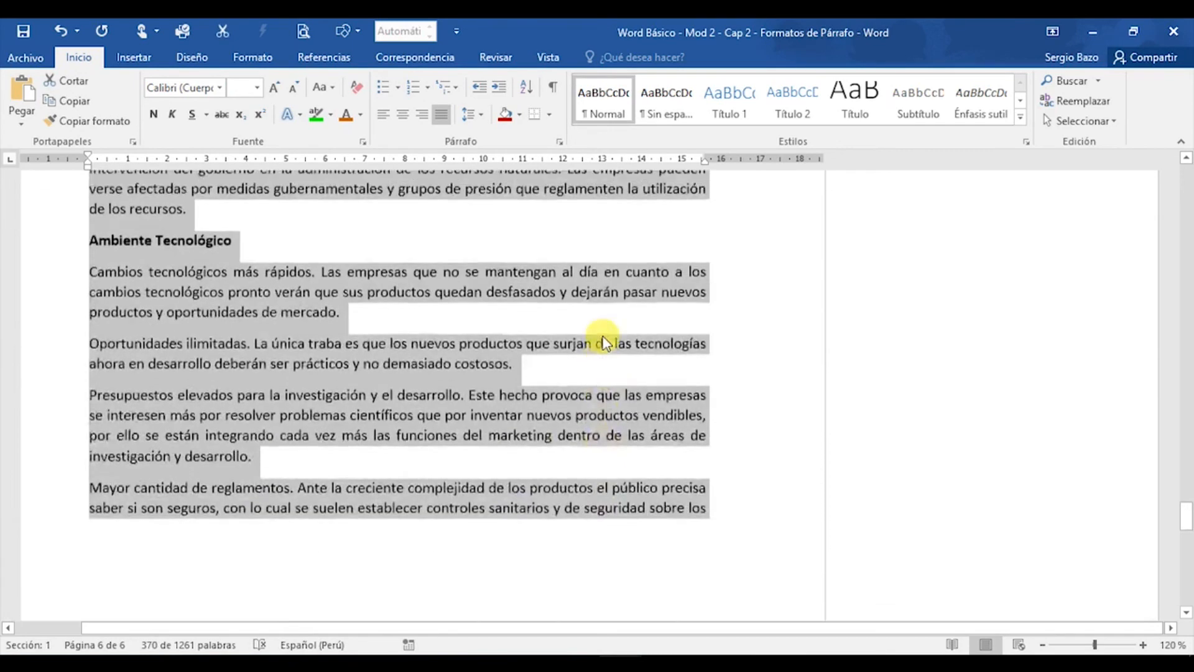
scroll(598, 340, down, 2)
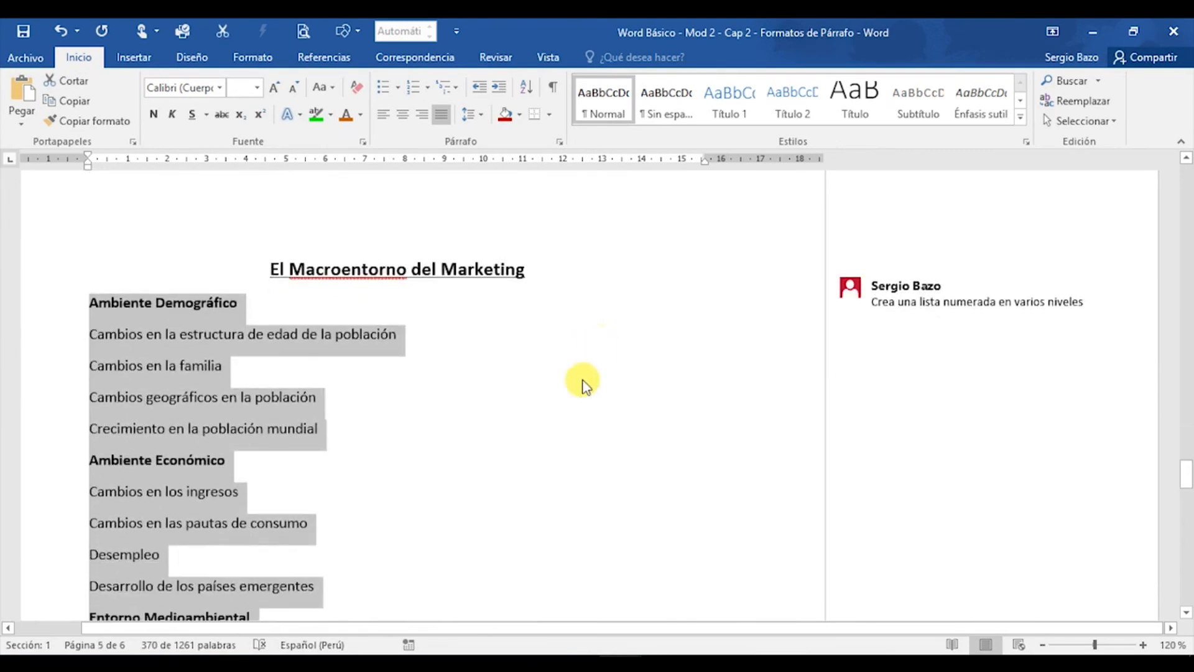
click(460, 90)
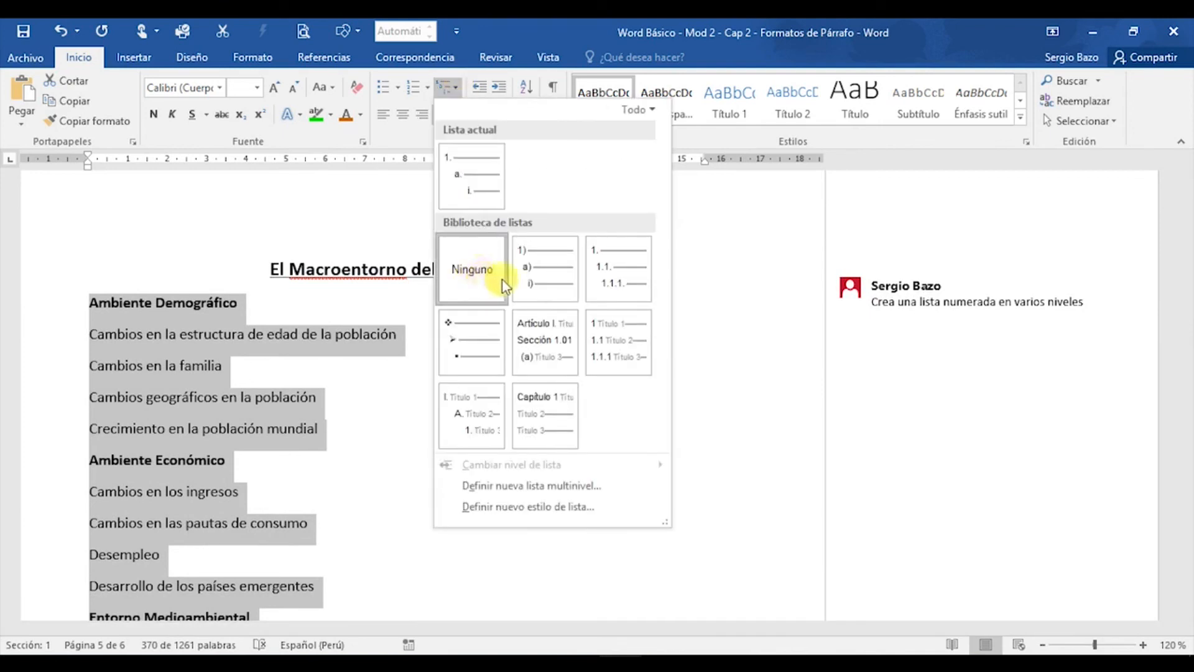
mouse_move(535, 275)
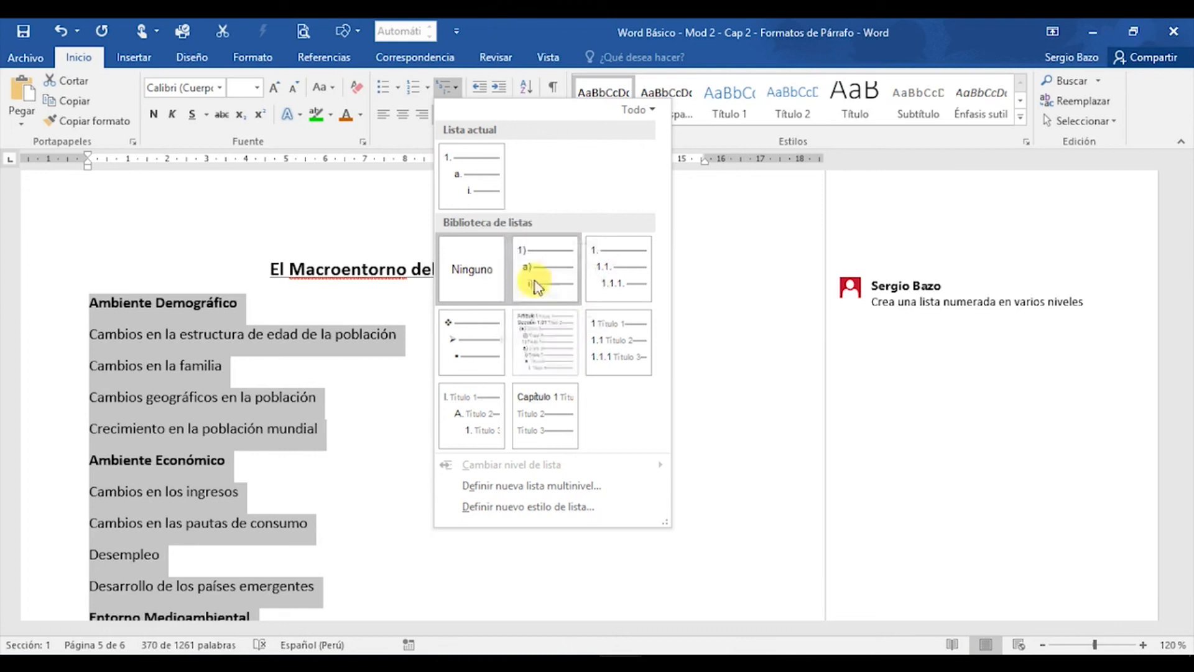
click(554, 276)
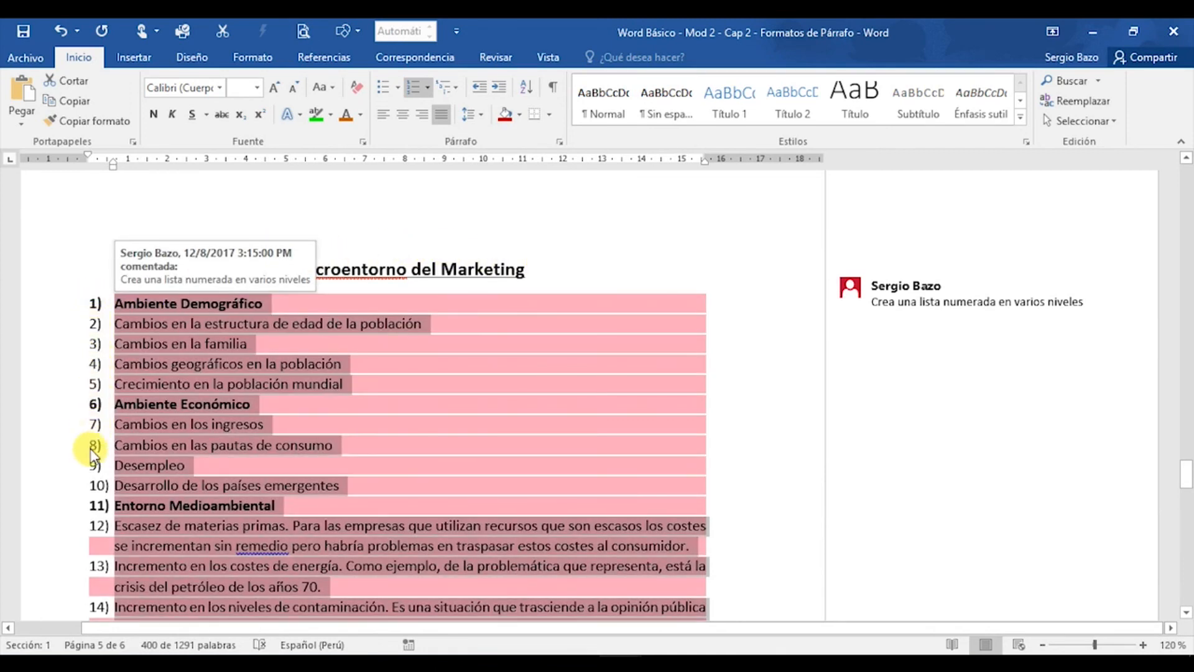
scroll(93, 481, down, 5)
scroll(94, 481, up, 5)
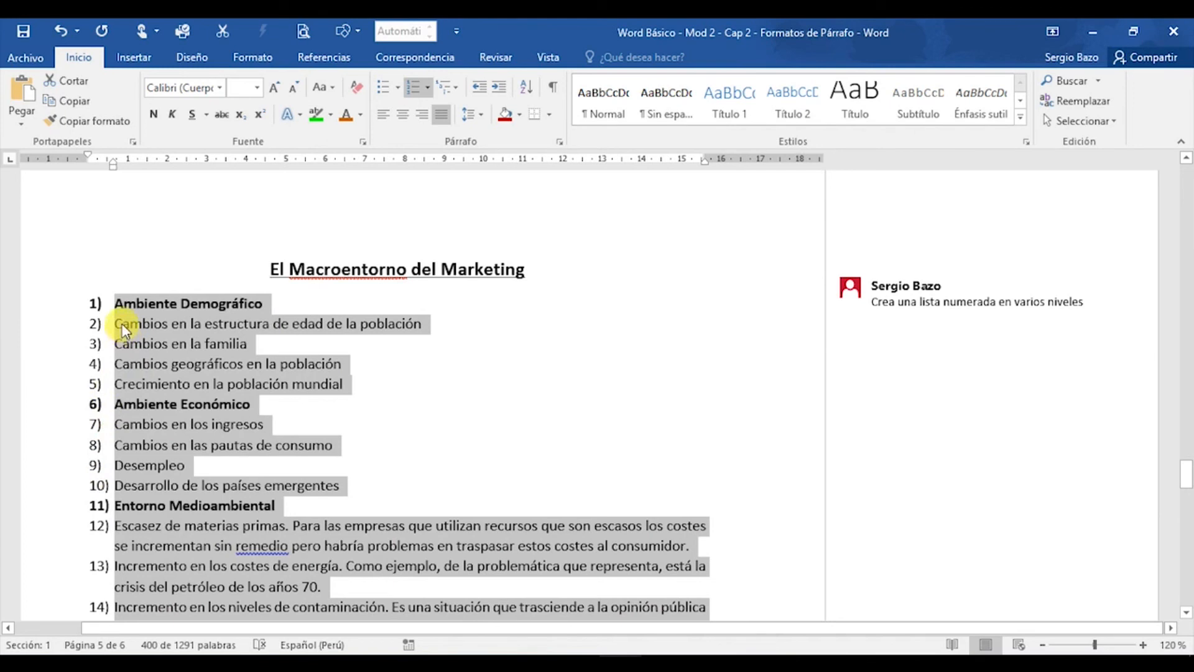
Demote the four paragraphs under "Ambiente Demográfico" and the four under "Ambiente Económico" one list level.
mouse_move(124, 325)
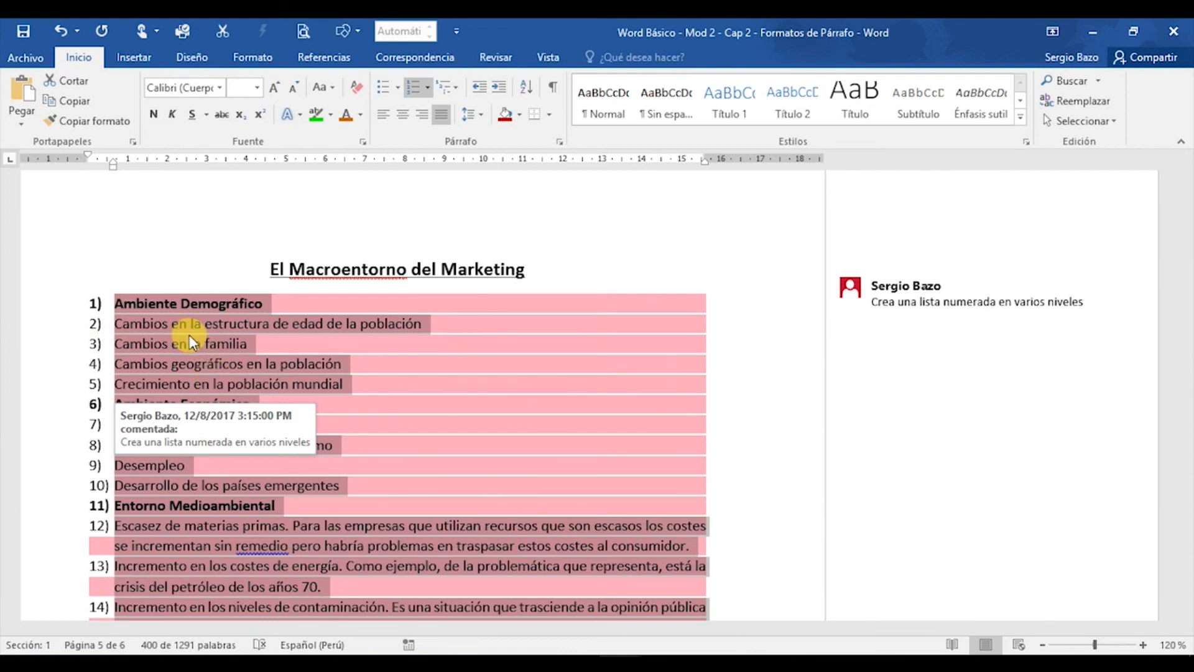
click(115, 324)
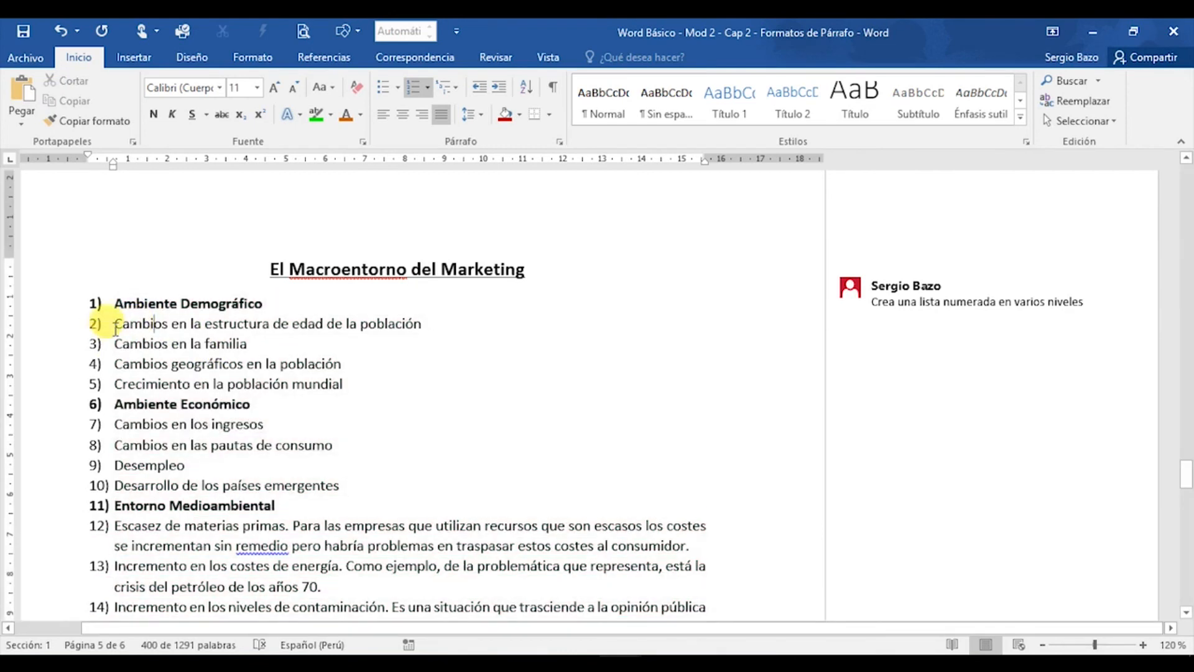
drag(115, 323, 350, 381)
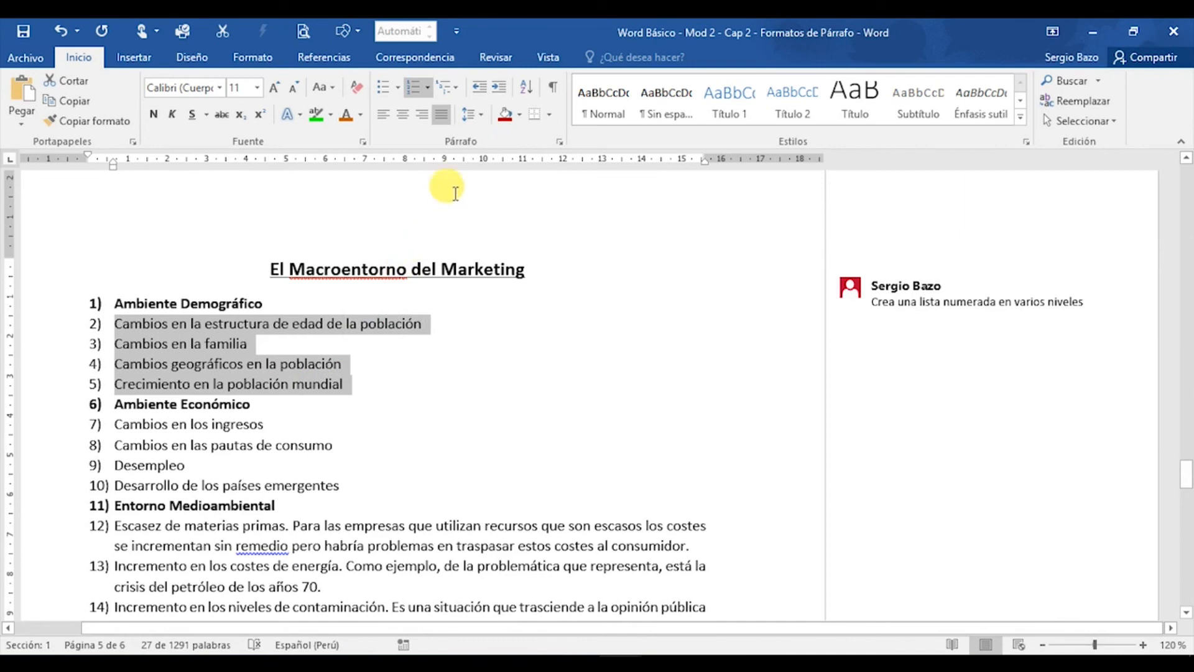
click(501, 89)
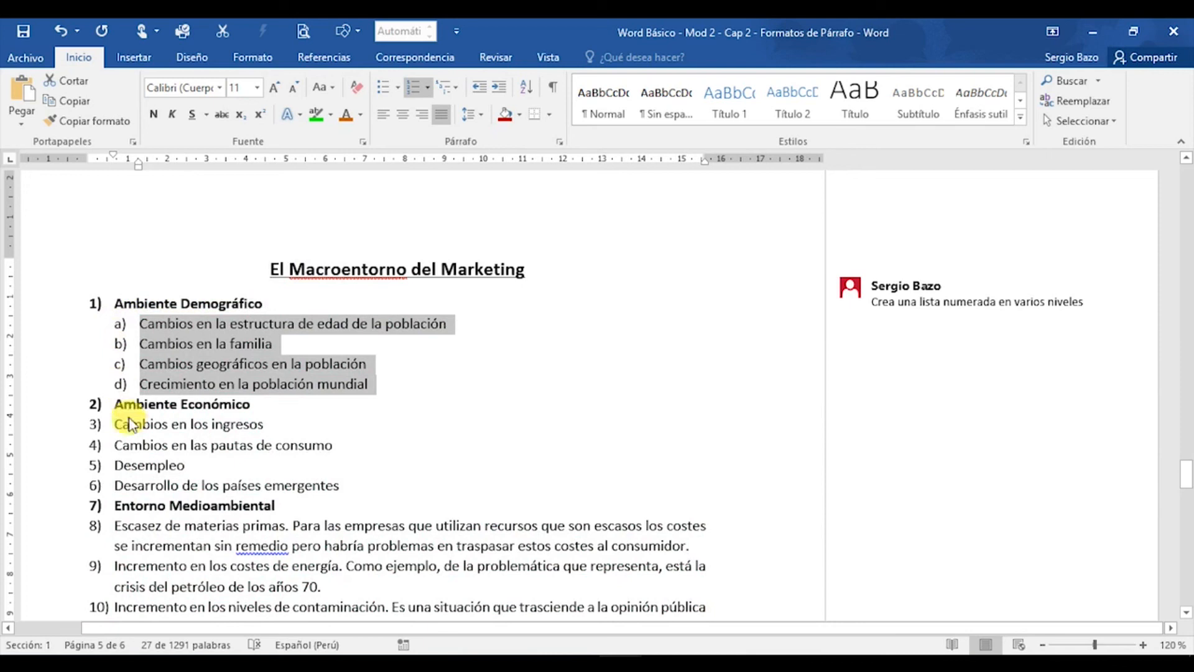
drag(117, 425, 359, 487)
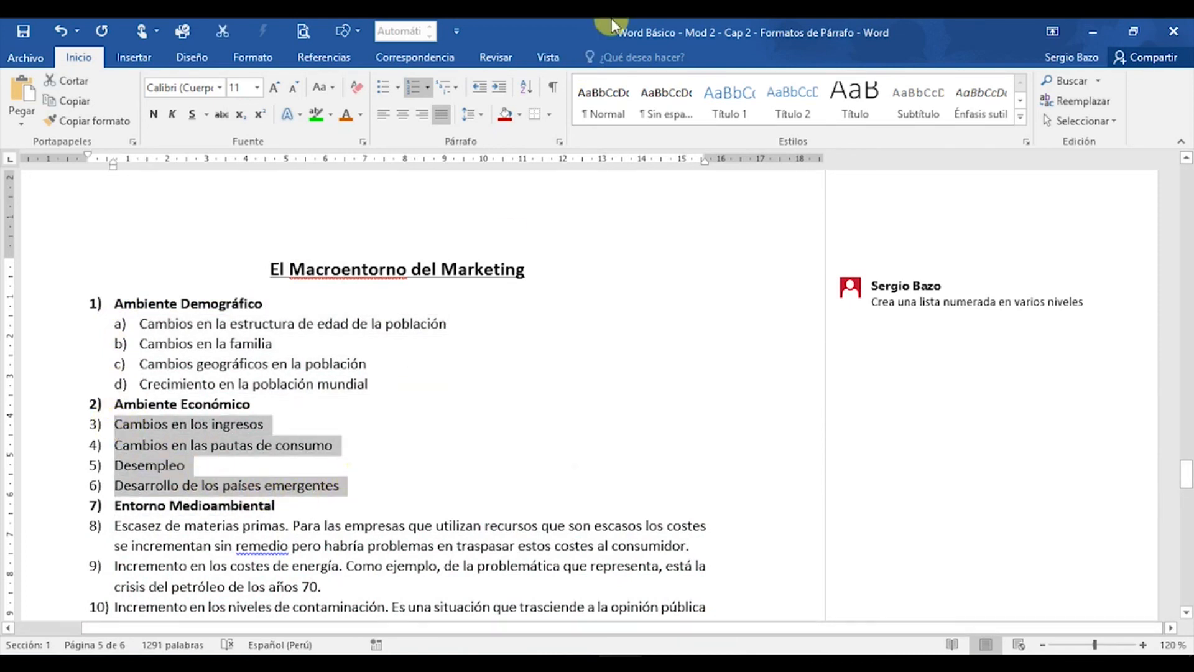
click(505, 88)
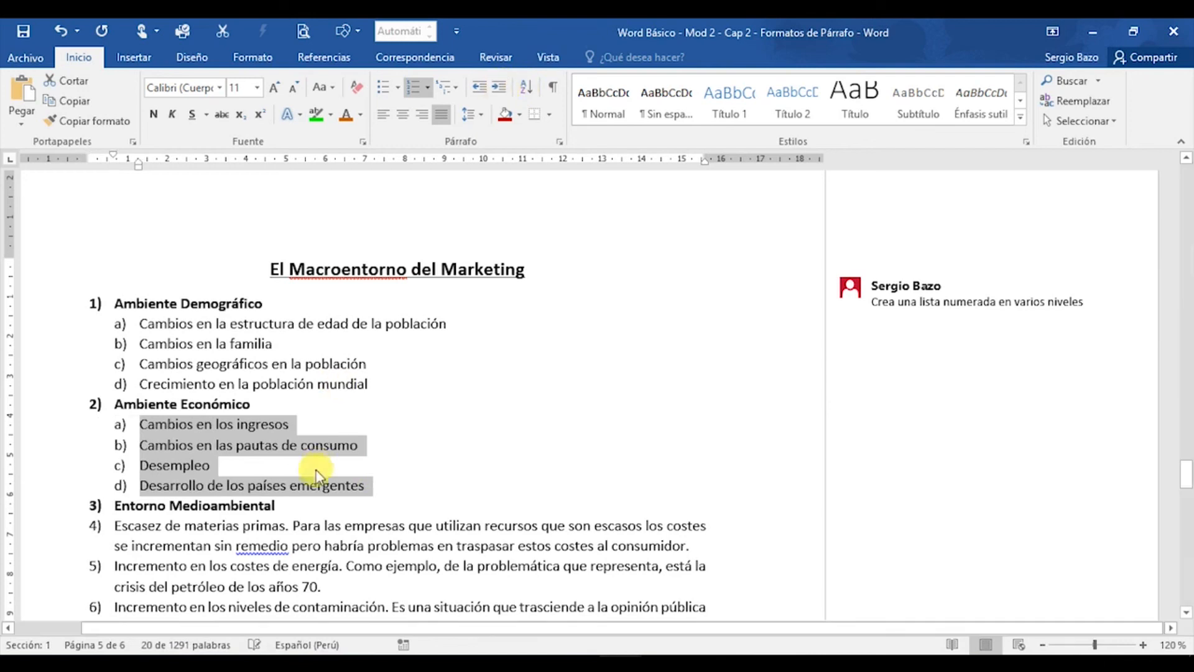
Demote the four paragraphs under "Entorno Medioambiental" and the four under "Ambiente Tecnológico" one list level.
scroll(311, 451, down, 2)
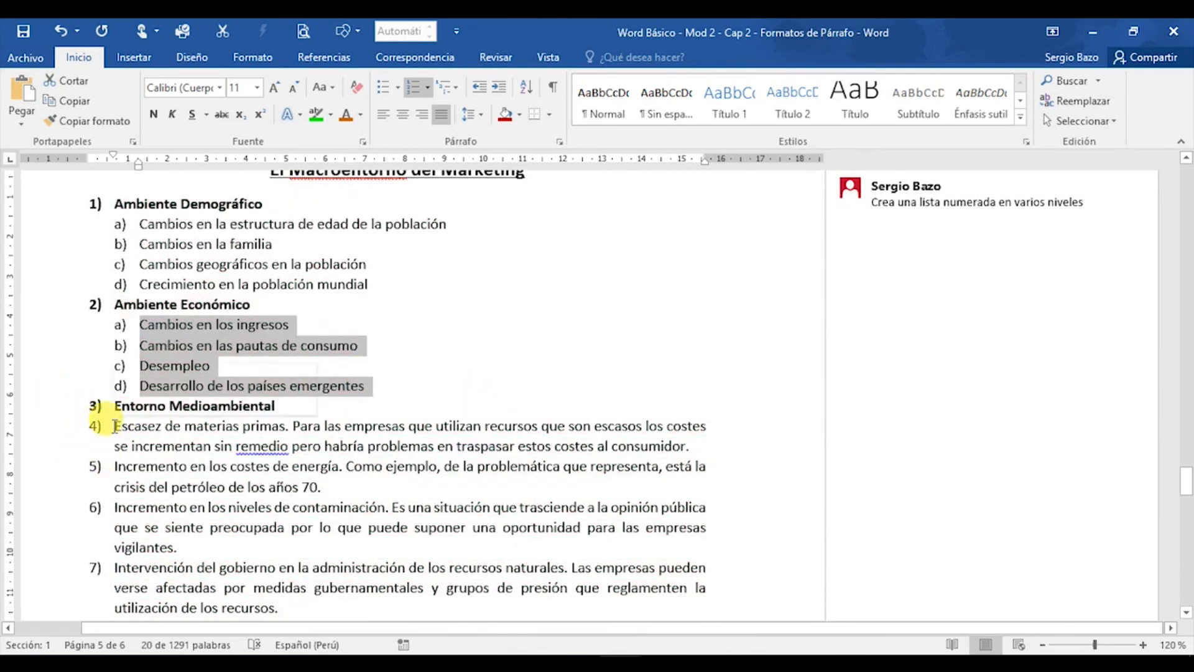
drag(115, 433, 252, 499)
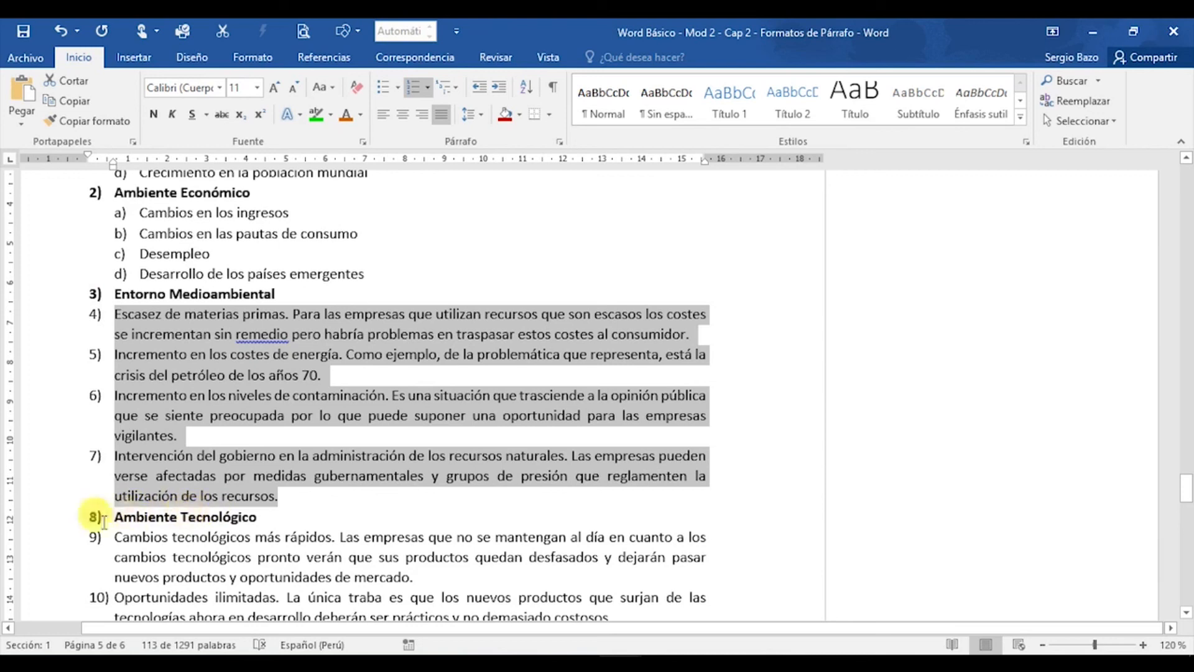
click(504, 88)
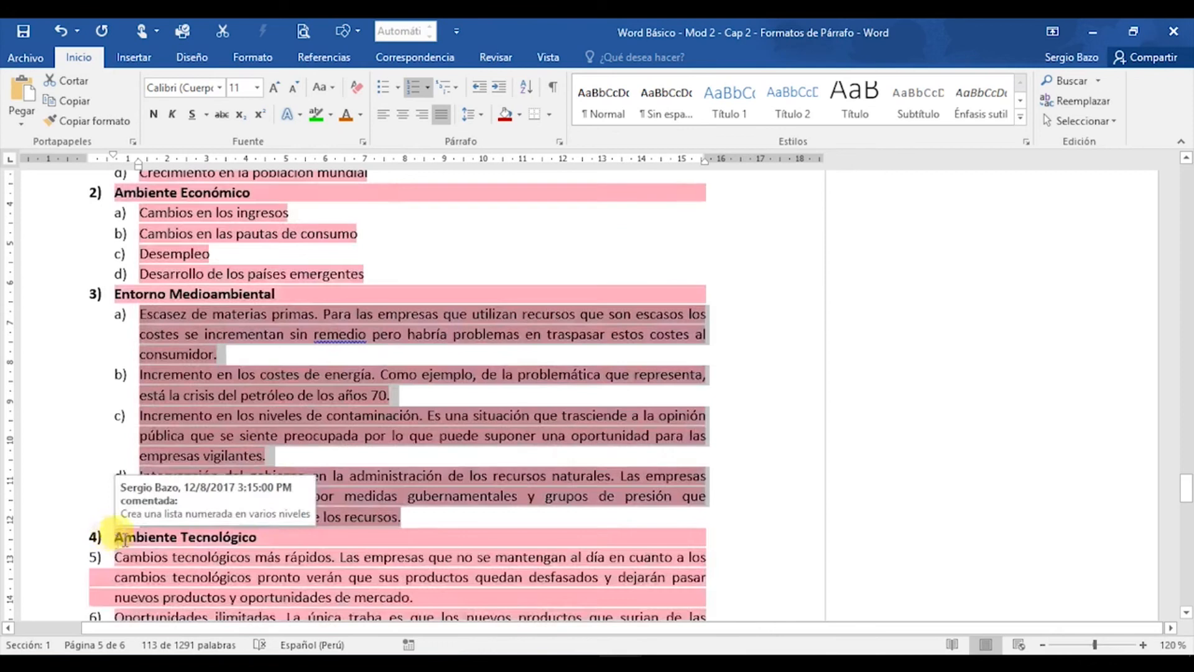
scroll(263, 430, down, 5)
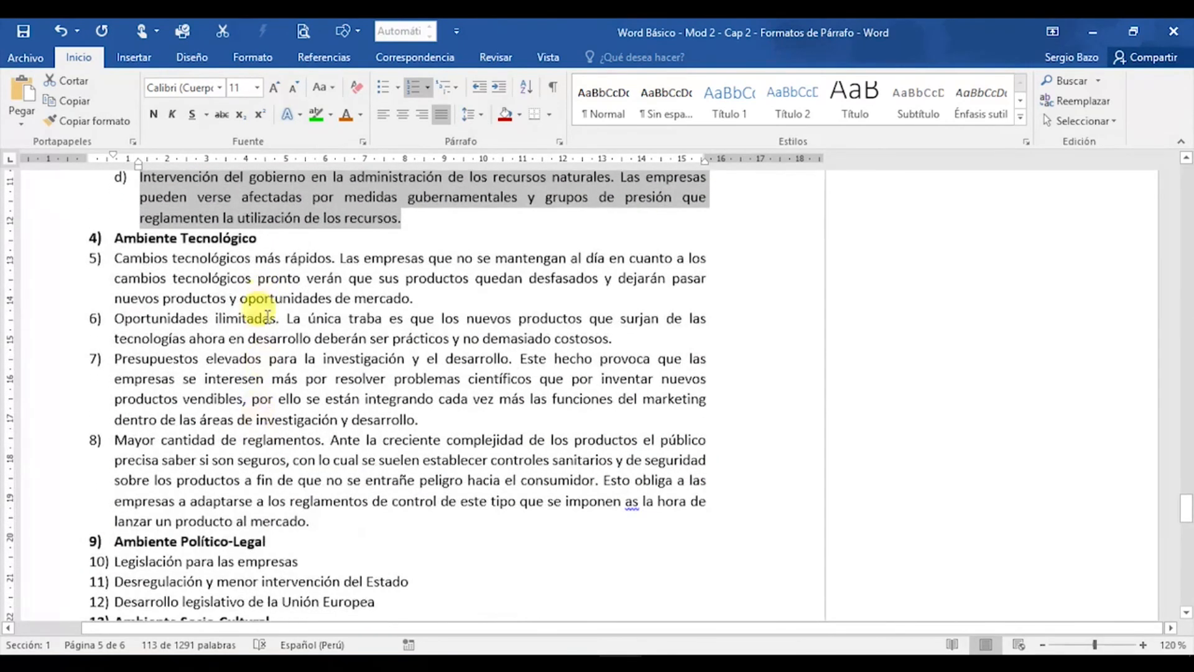
drag(116, 258, 413, 521)
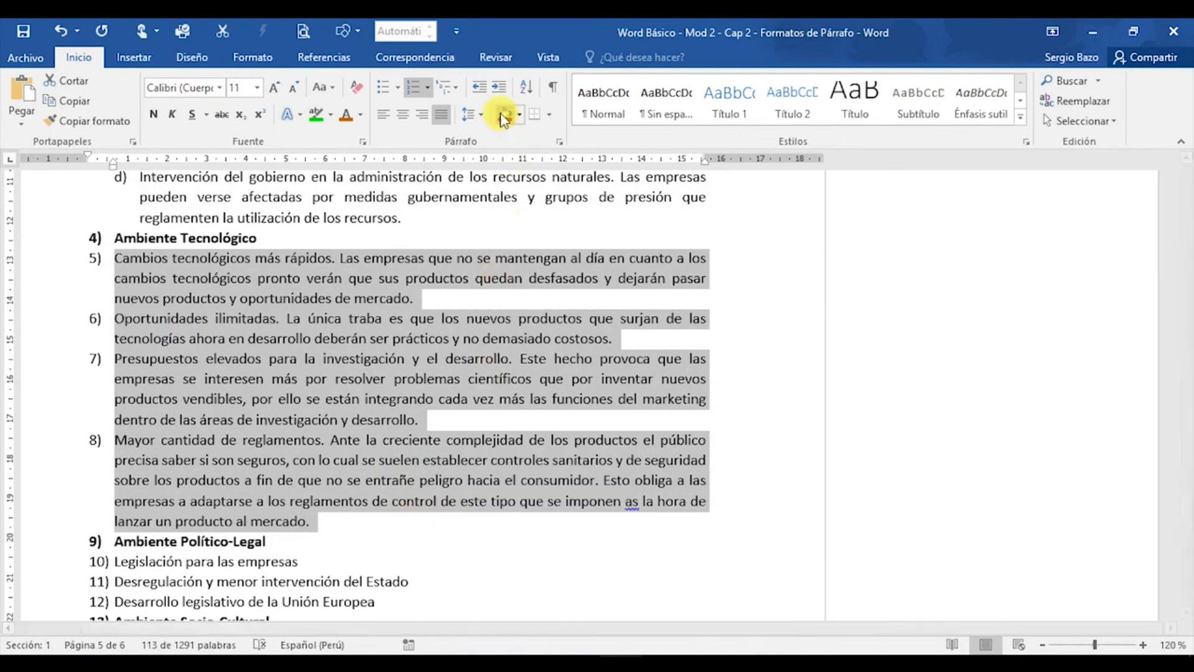
click(501, 92)
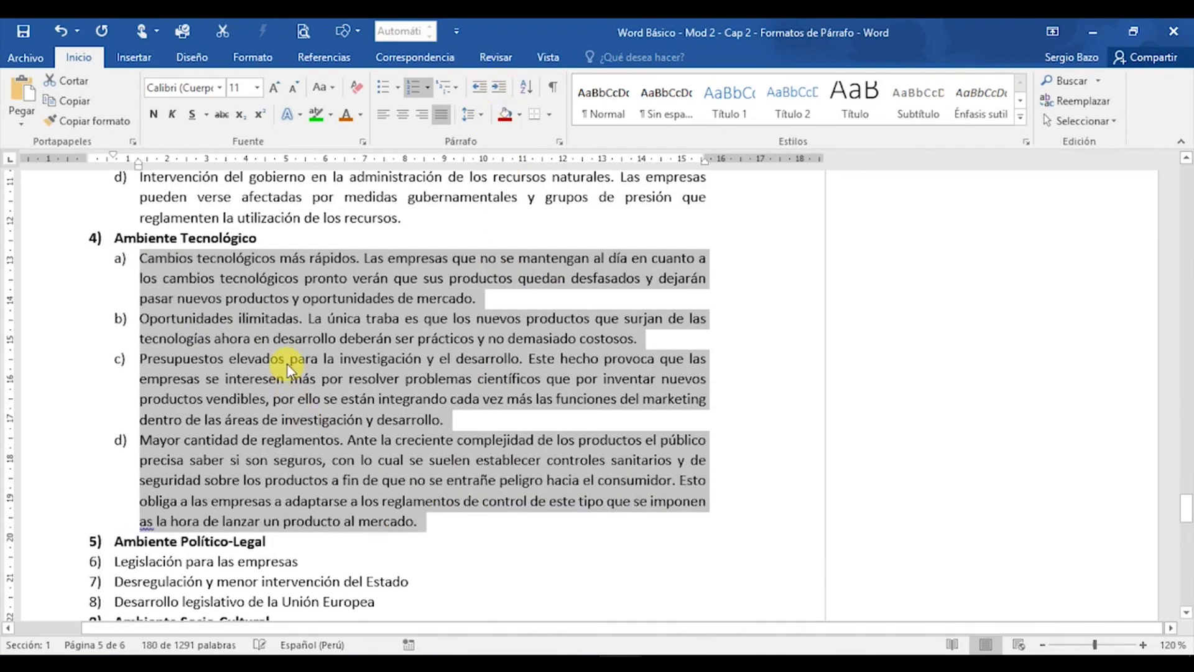
Demote the three paragraphs under "Ambiente Político-Legal" and the five under "Ambiente Socio-Cultural" one list level.
scroll(286, 363, down, 3)
scroll(286, 364, down, 2)
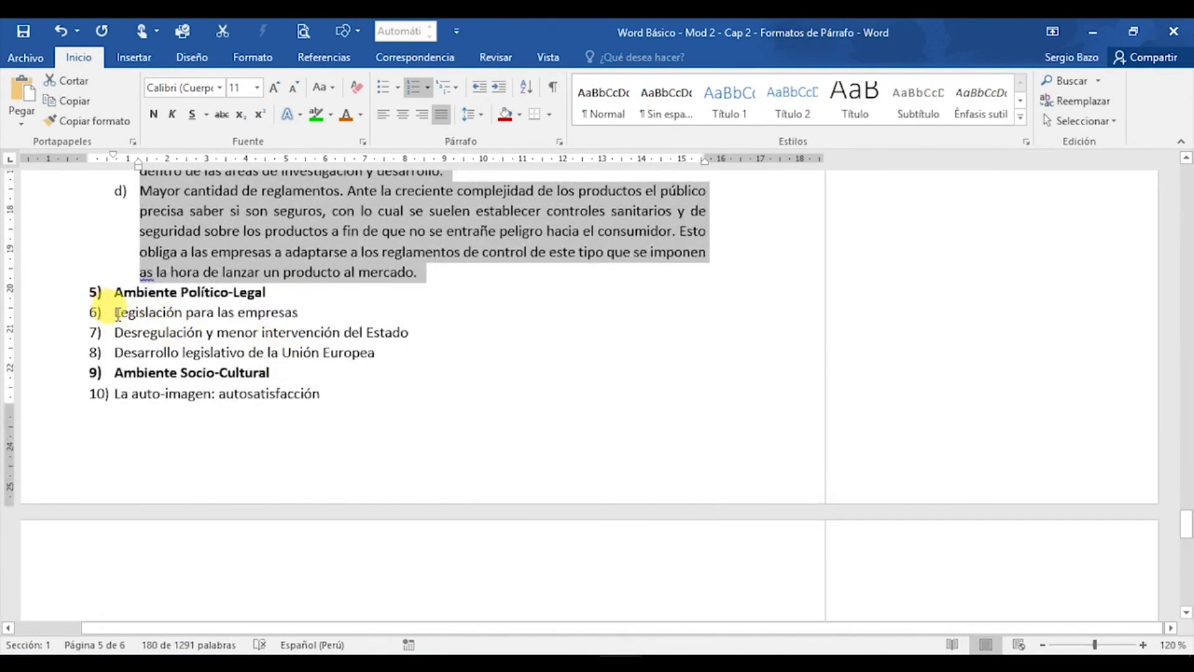
drag(116, 311, 381, 352)
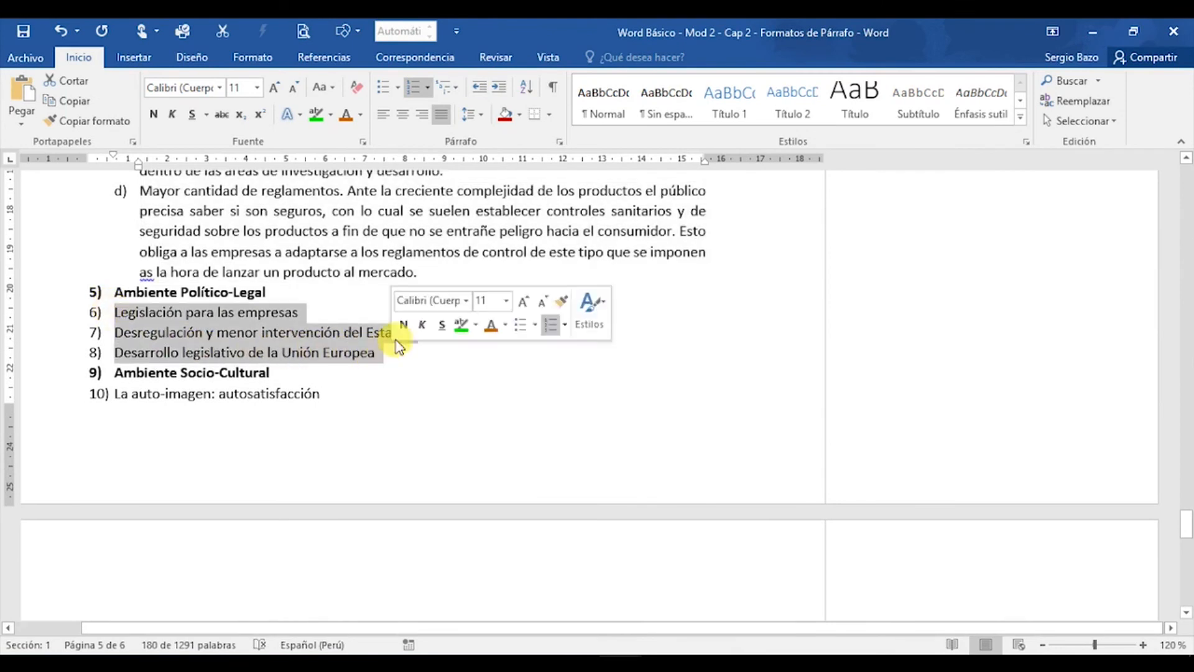
click(500, 85)
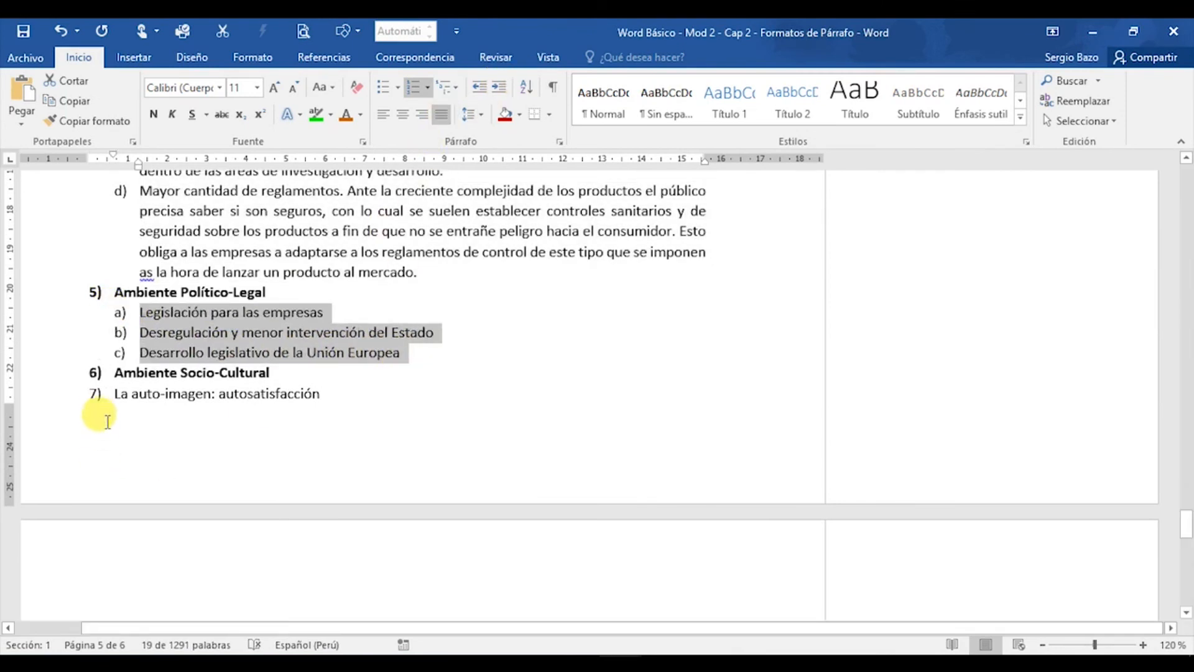
drag(115, 394, 194, 526)
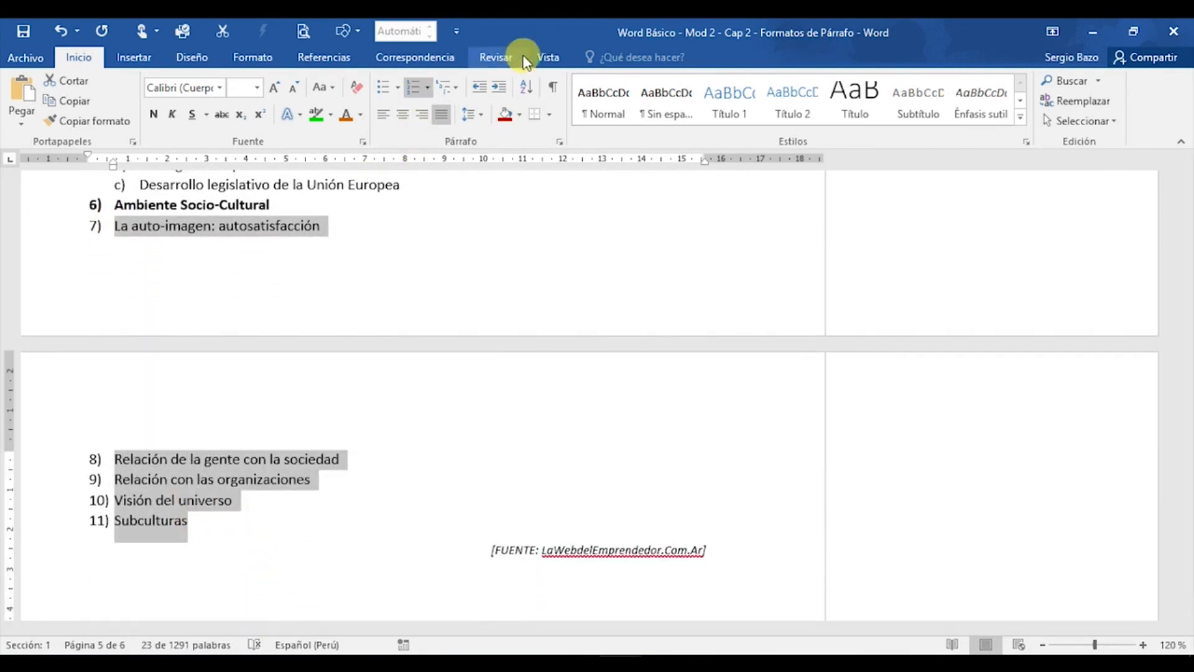
click(500, 88)
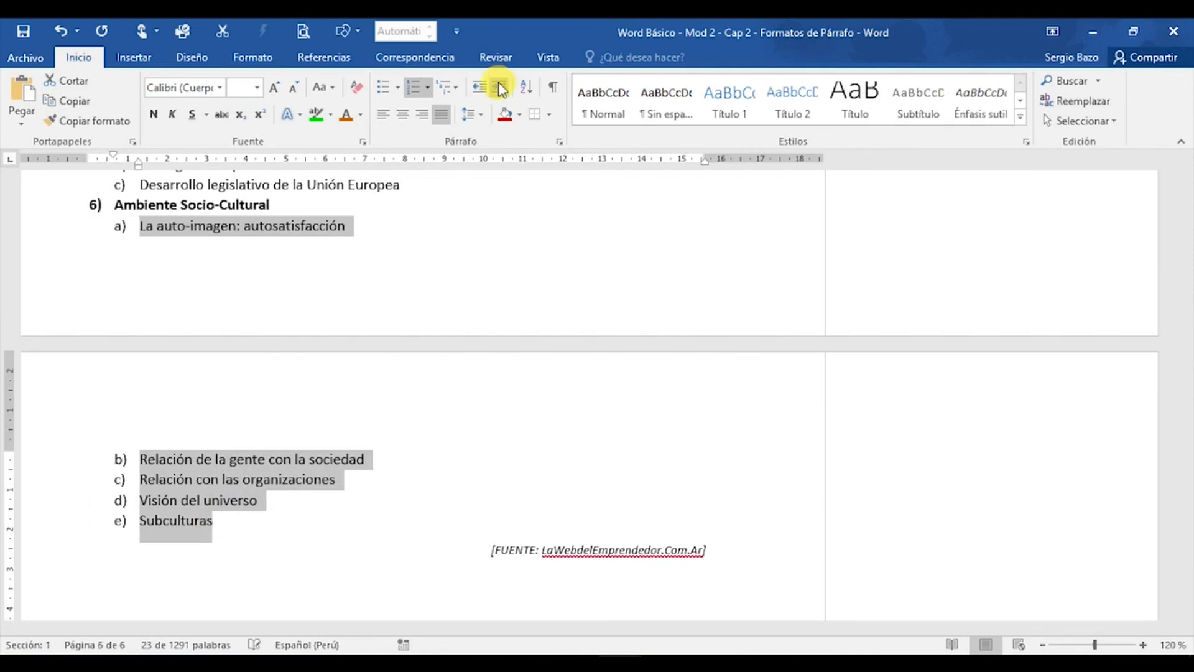
Try to promote the "Cambios en la familia" item under "Ambiente Demográfico" one list level.
scroll(309, 410, up, 5)
scroll(309, 410, up, 10)
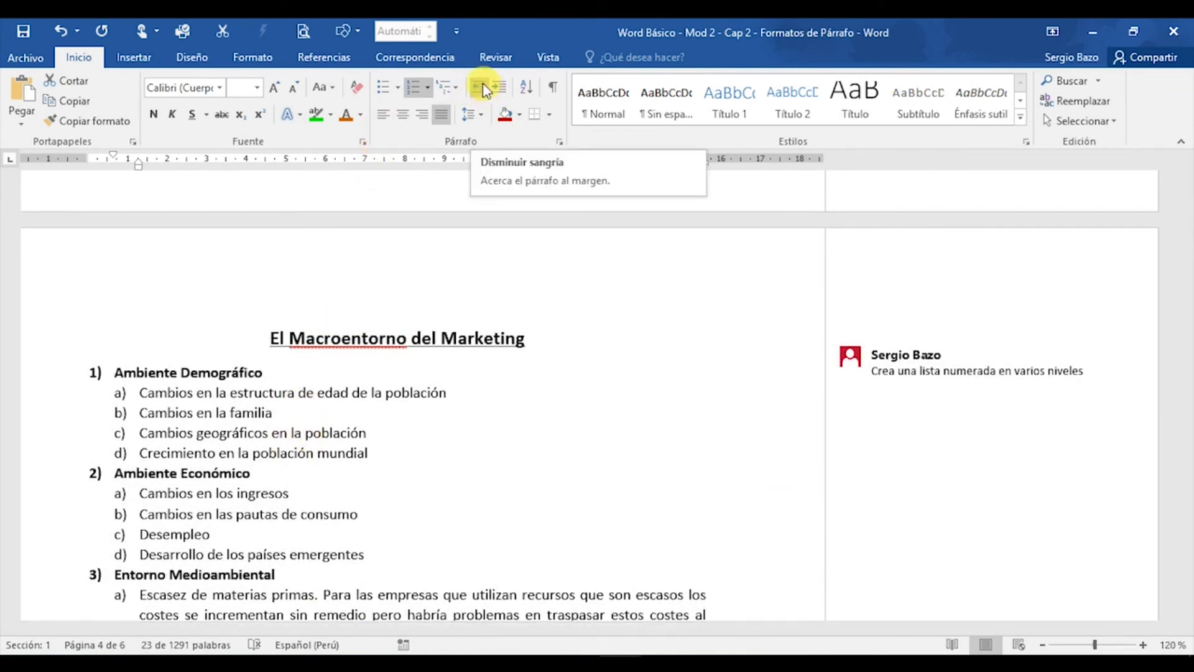
click(167, 413)
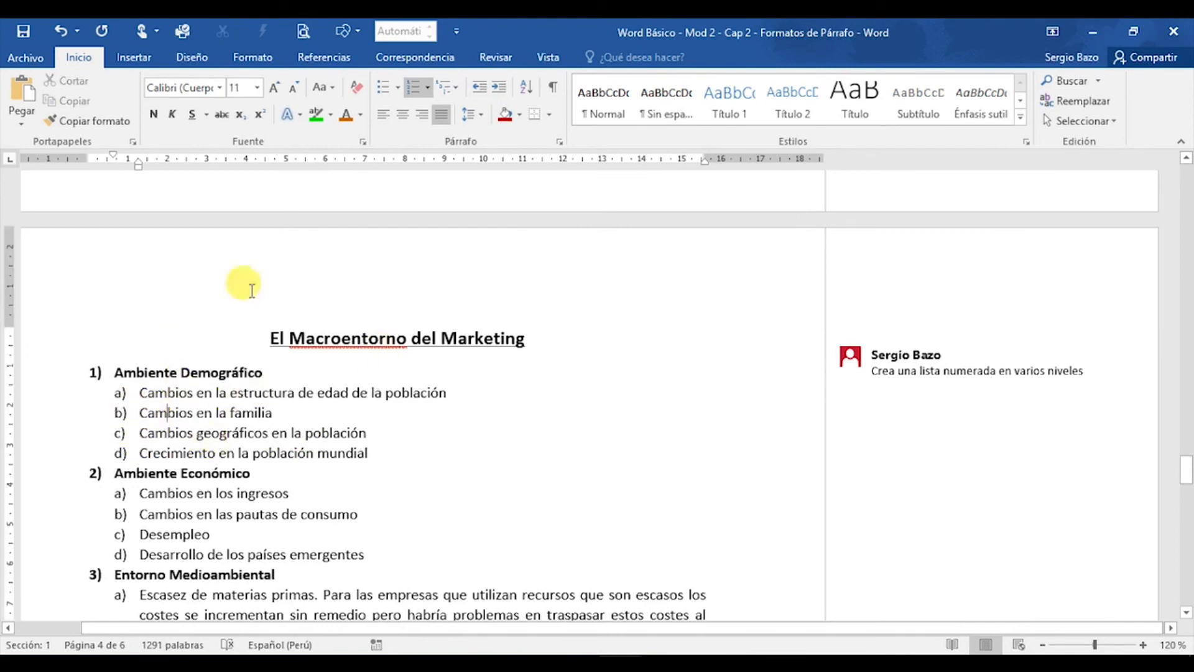
click(479, 87)
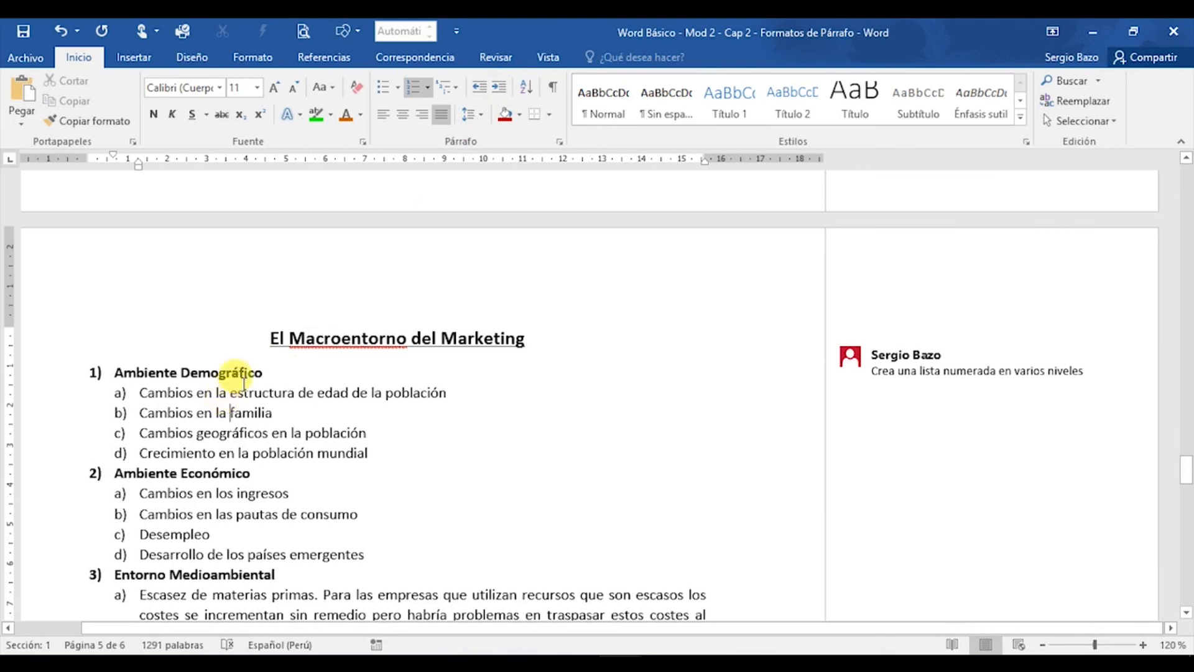
Review the formatting of the whole document, from the dinosaur interview through the leader characteristics bullets to the marketing multilevel list.
scroll(243, 380, up, 10)
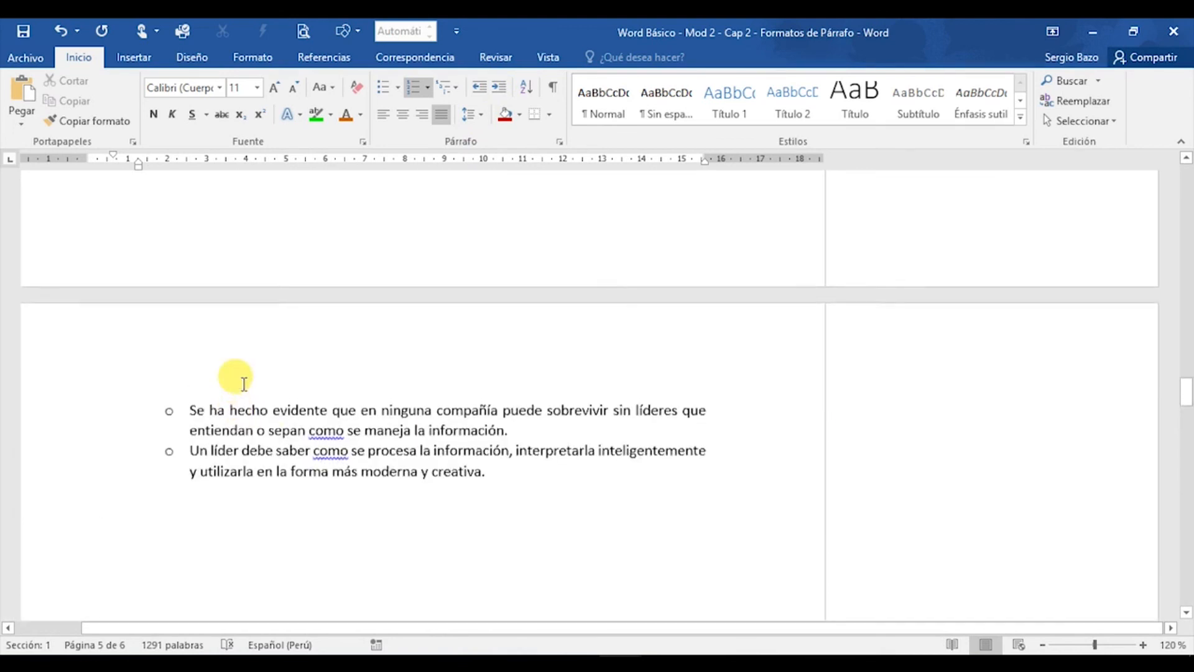
scroll(243, 381, up, 15)
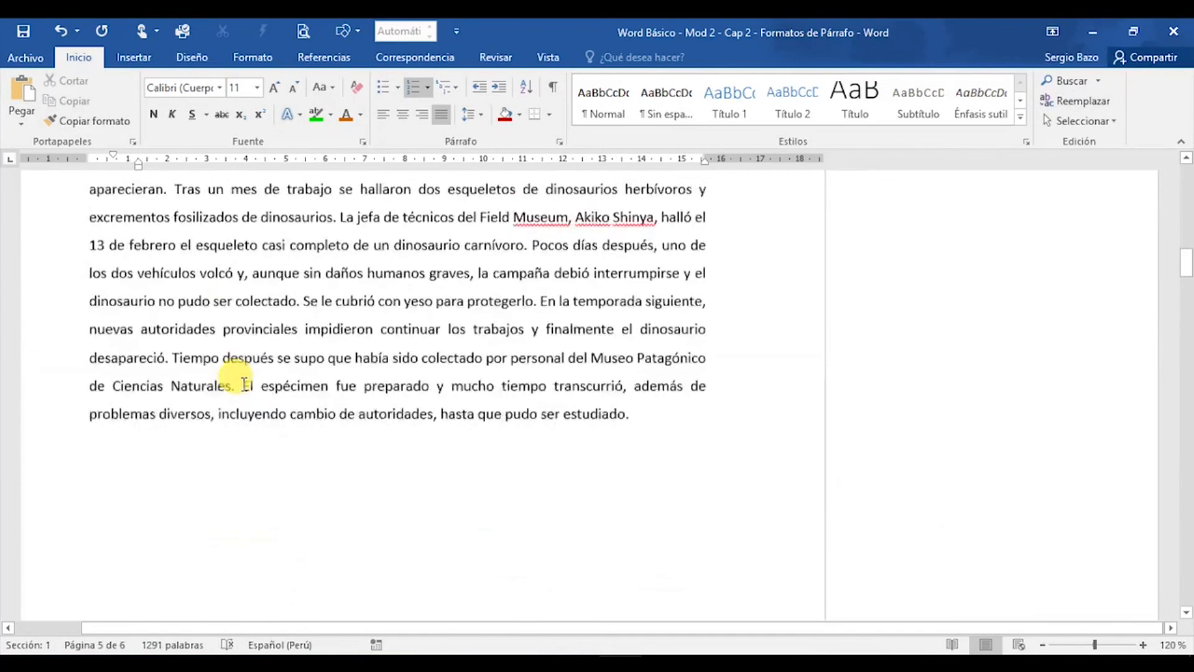
scroll(242, 383, up, 20)
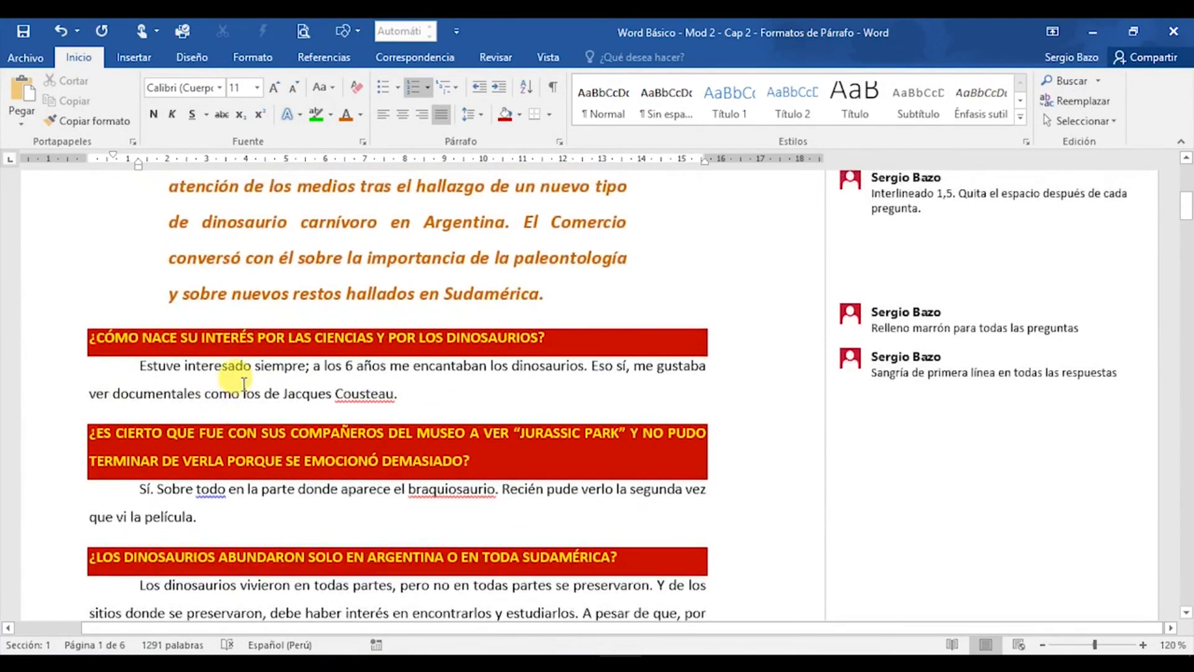
scroll(242, 383, down, 10)
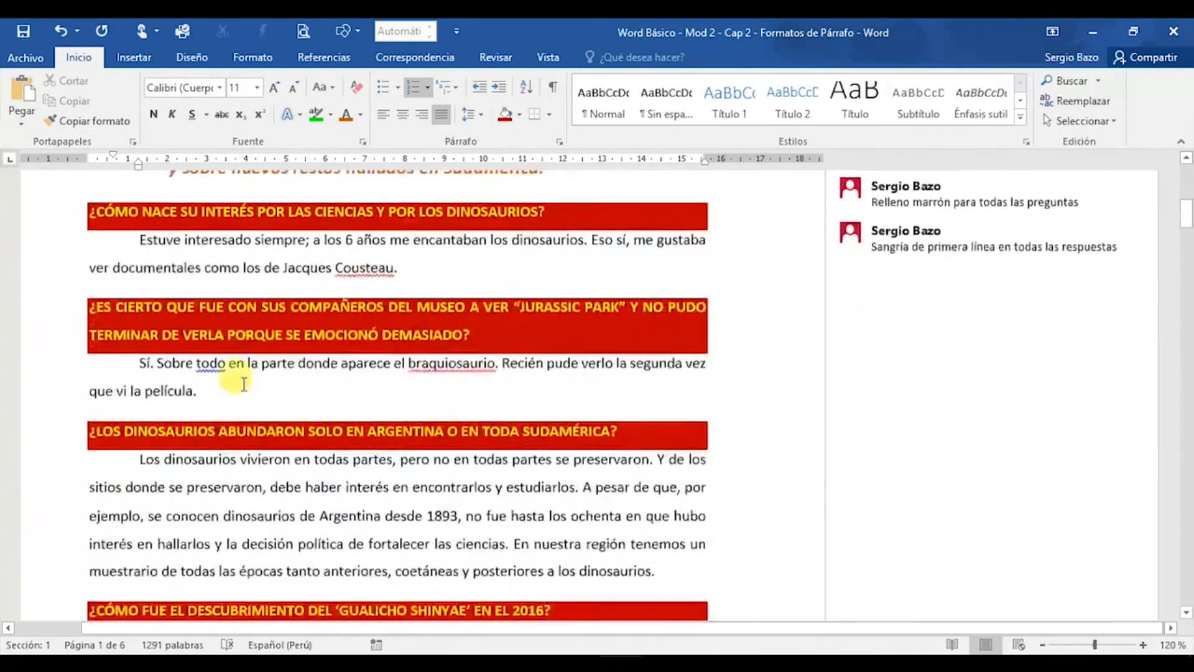
scroll(244, 383, down, 10)
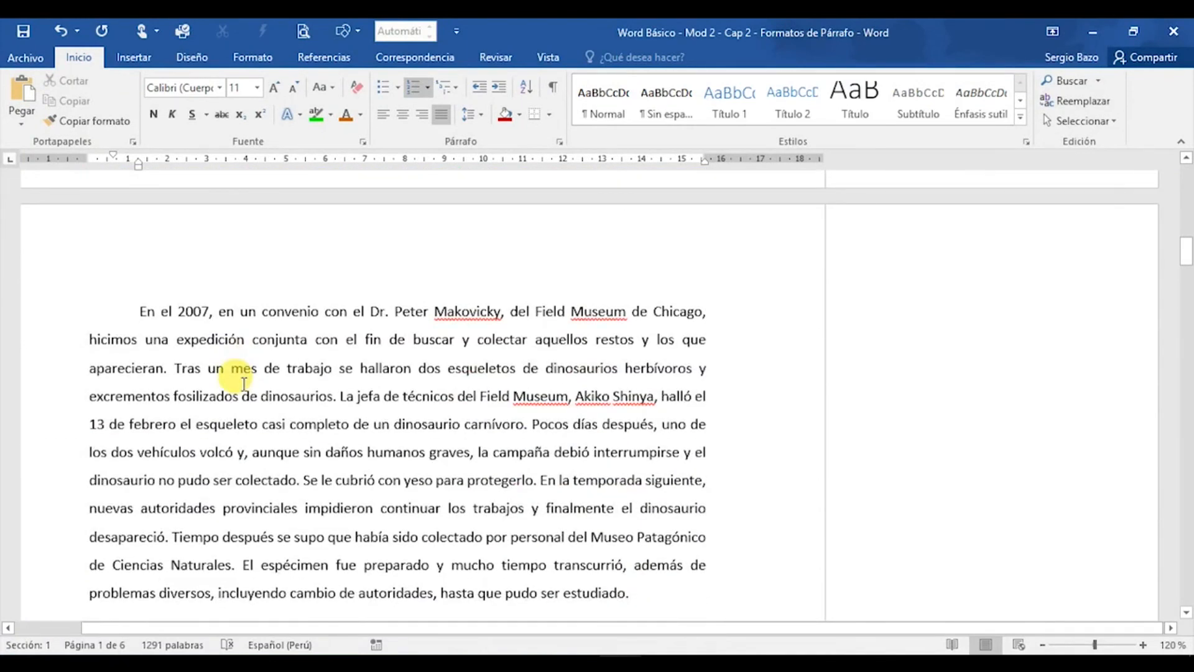
scroll(242, 382, down, 12)
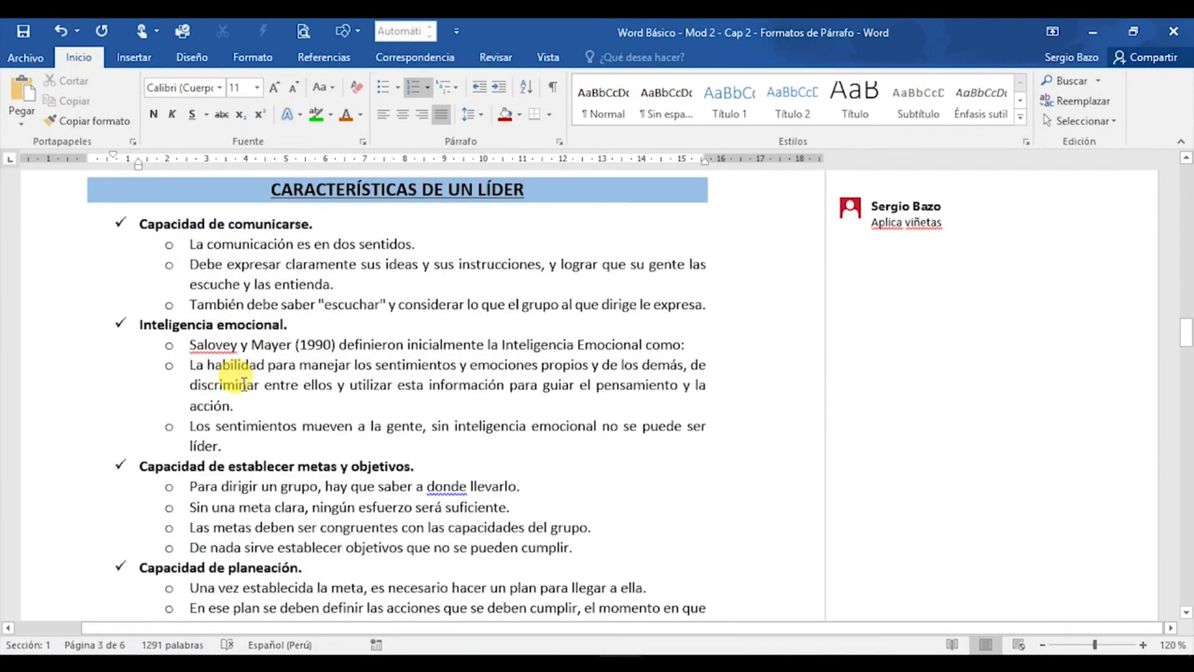
scroll(243, 384, down, 12)
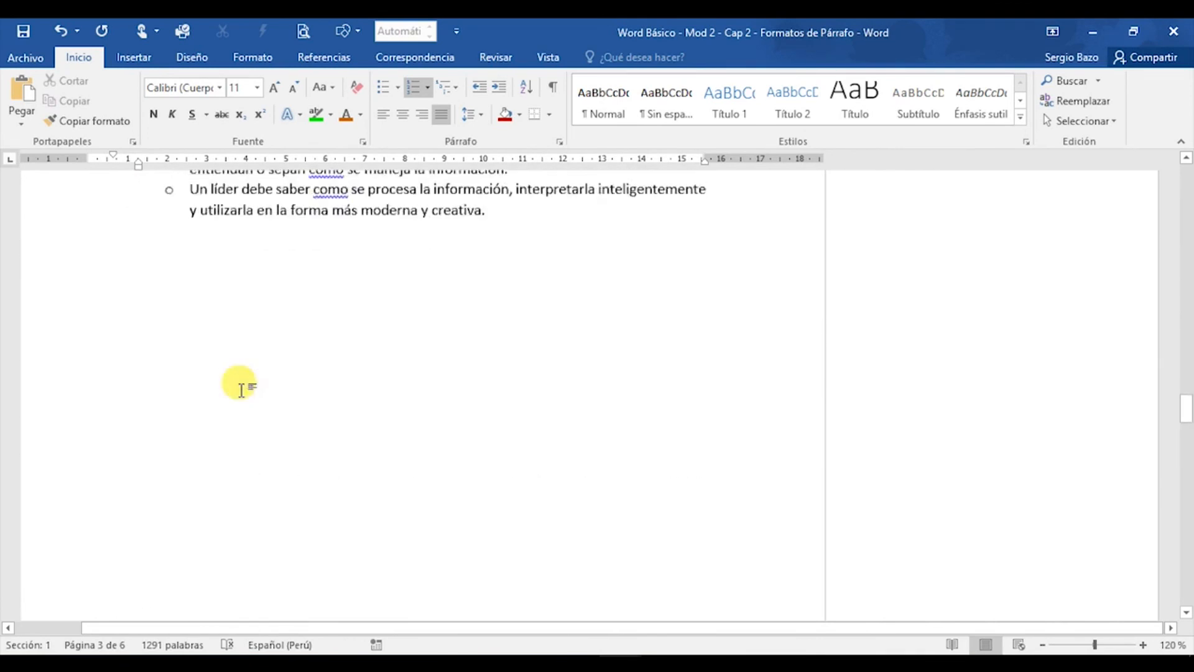
scroll(241, 389, down, 10)
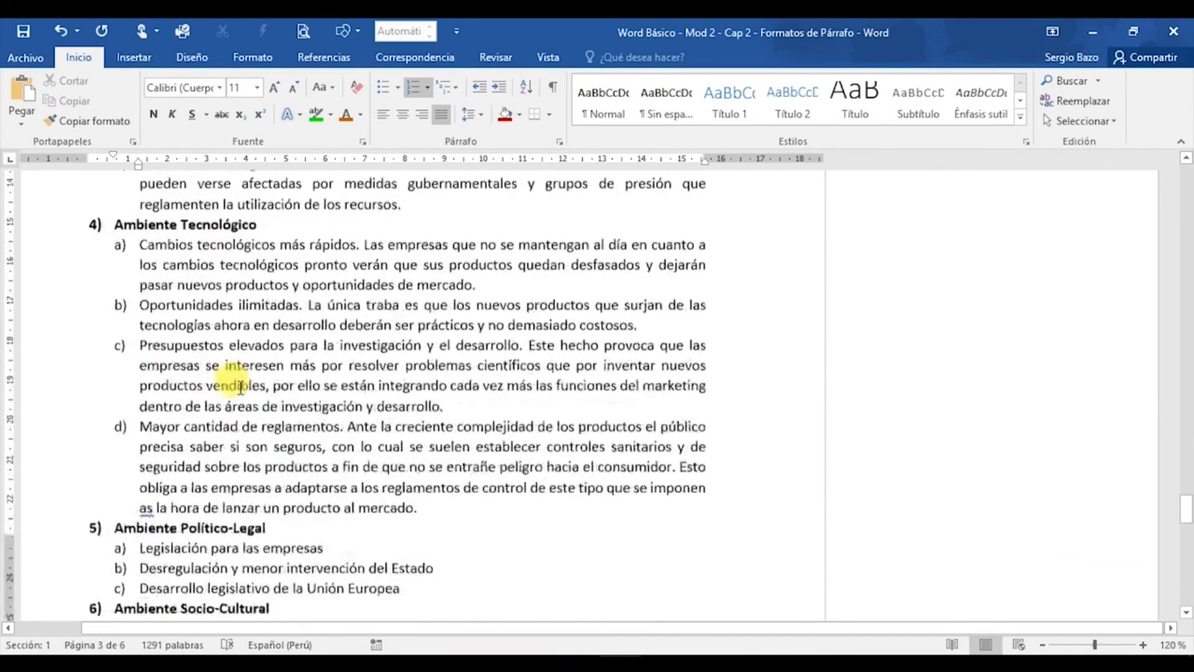